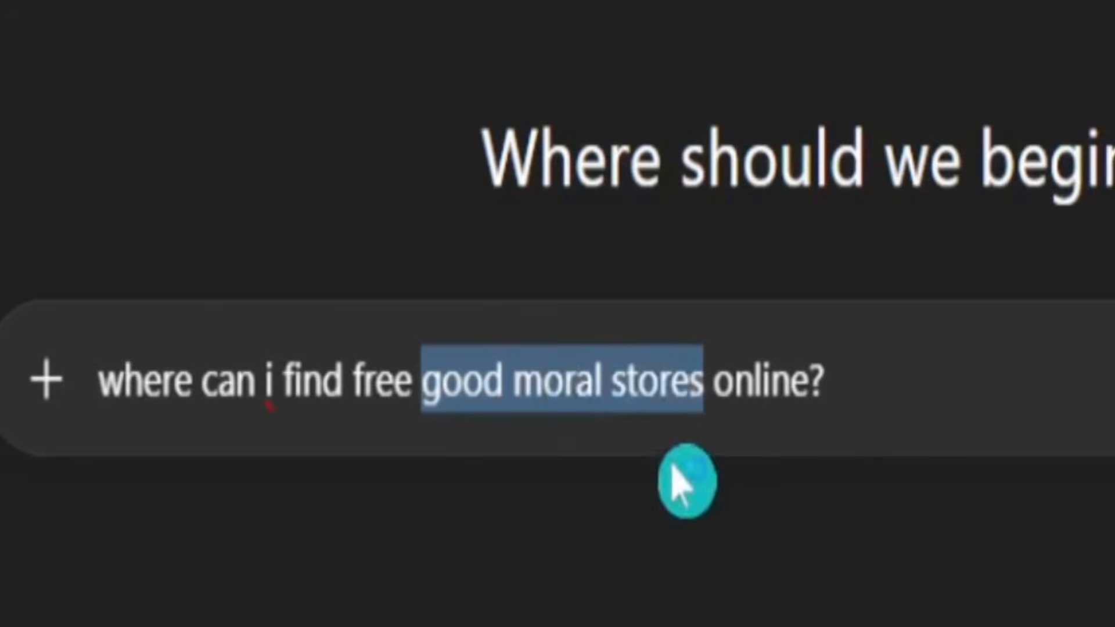
- Ask ChatGPT "where can i find free good moral stores online?" and open the Storyious link in its answer
{"action": "left_click", "coordinate": [657, 434]}
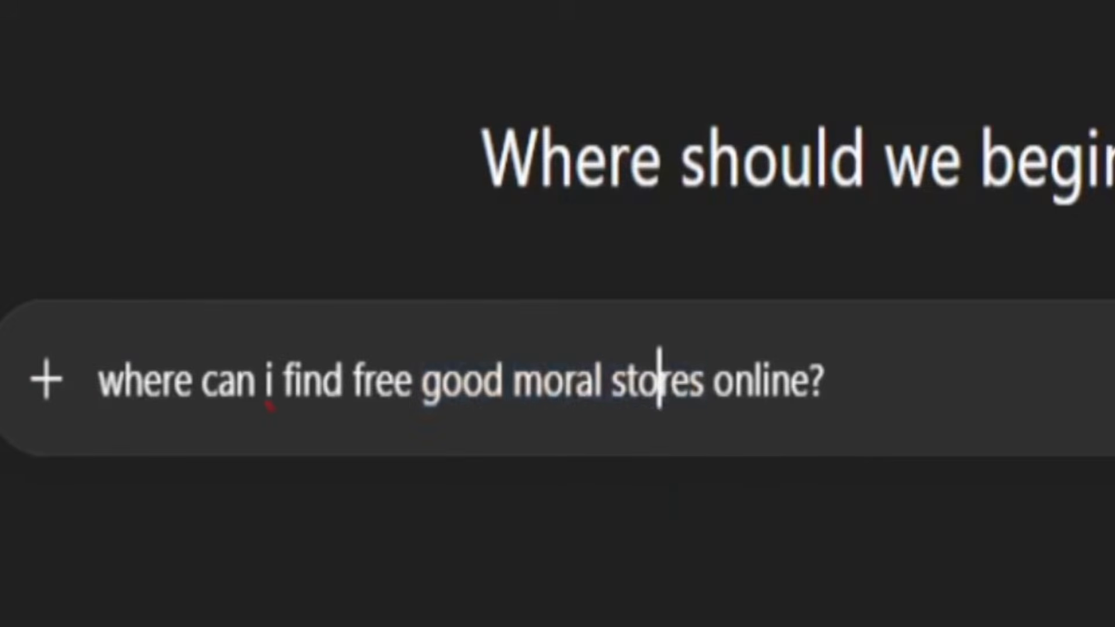
{"action": "key", "text": "Return"}
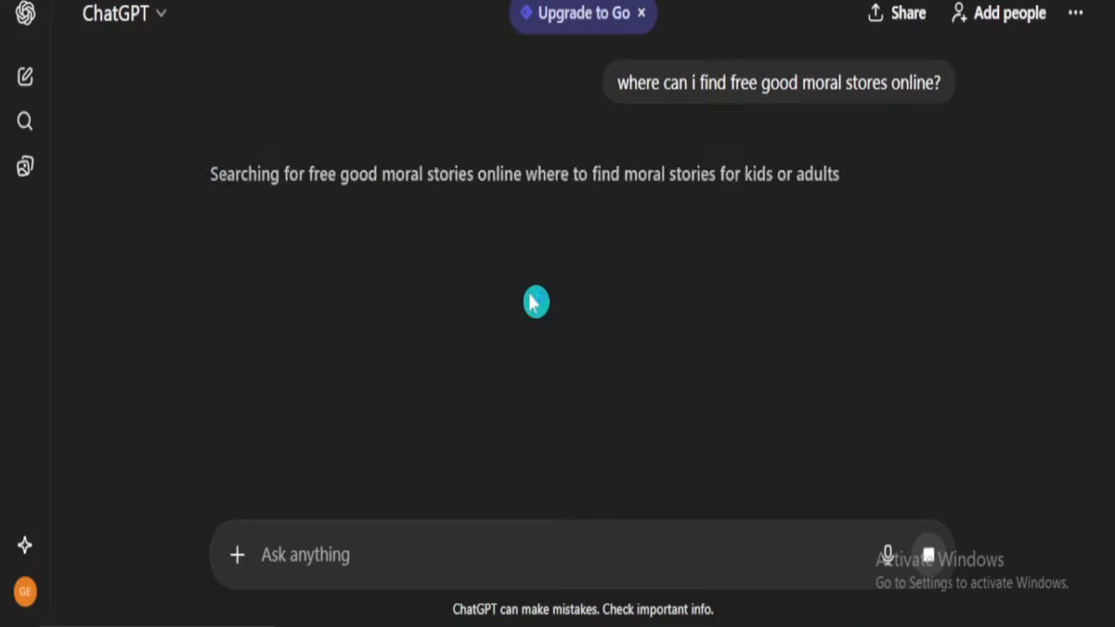
{"action": "double_click", "coordinate": [244, 317]}
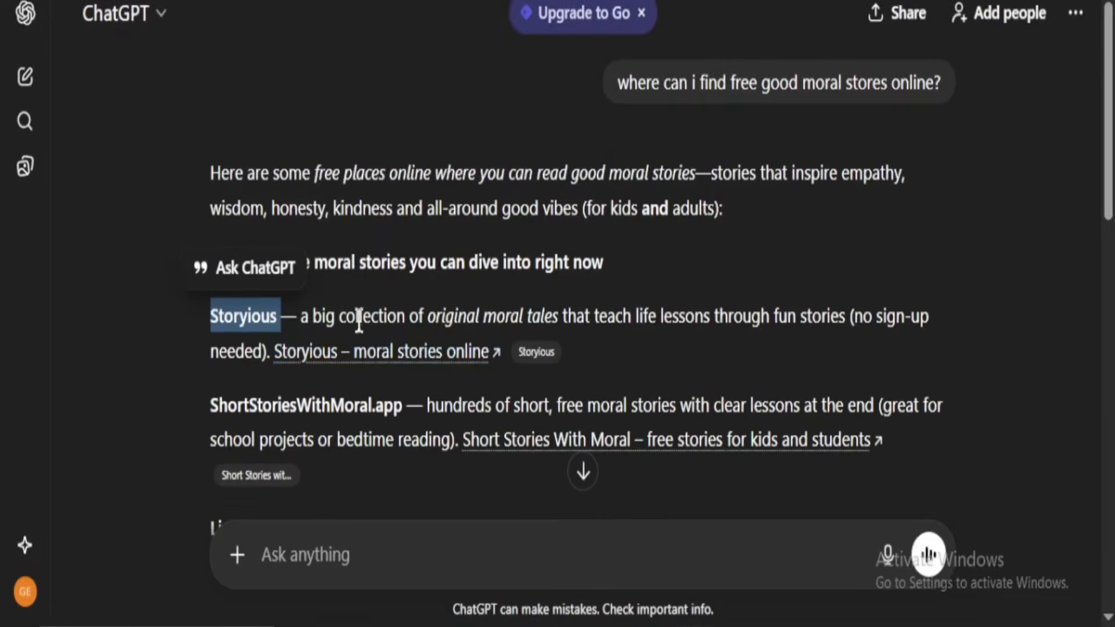
{"action": "left_click", "coordinate": [424, 318]}
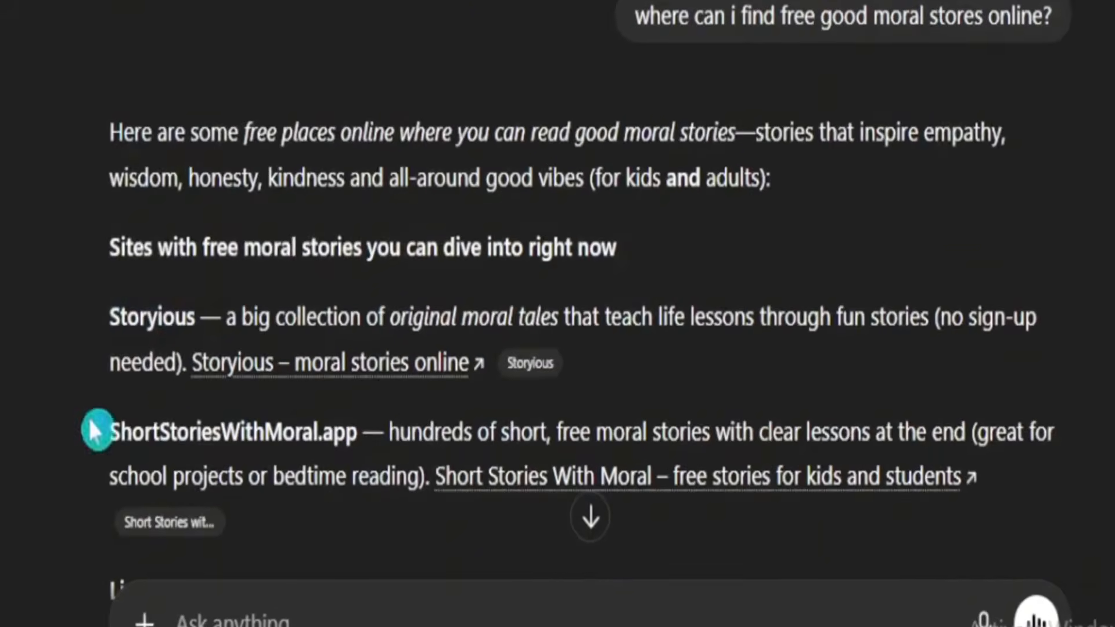
{"action": "left_click", "coordinate": [317, 379]}
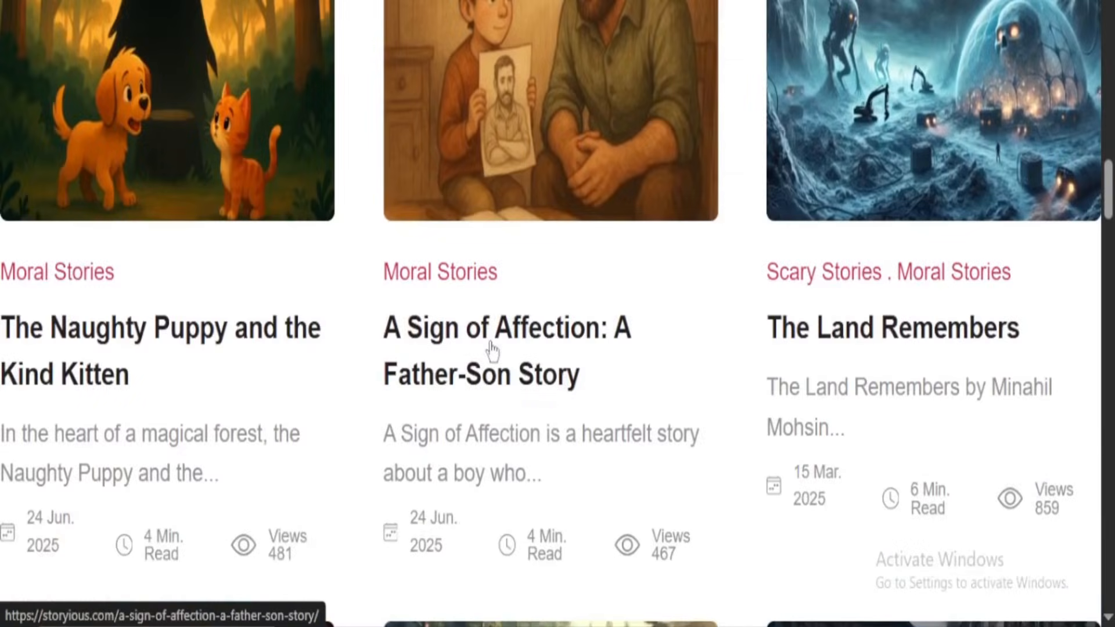
- Open the story Voices of the Vanished on Storyious and select its text from the closing paragraph upward
{"action": "scroll", "coordinate": [492, 350], "scroll_direction": "down", "scroll_amount": 2}
{"action": "scroll", "coordinate": [490, 342], "scroll_direction": "down", "scroll_amount": 6}
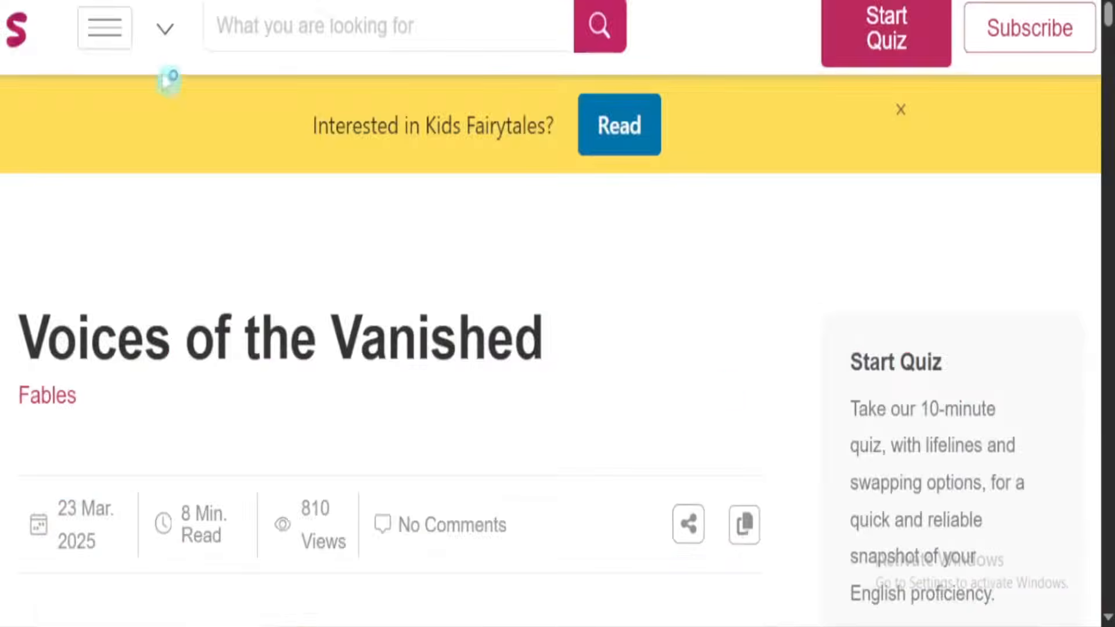
{"action": "scroll", "coordinate": [261, 398], "scroll_direction": "down", "scroll_amount": 15}
{"action": "scroll", "coordinate": [296, 412], "scroll_direction": "down", "scroll_amount": 10}
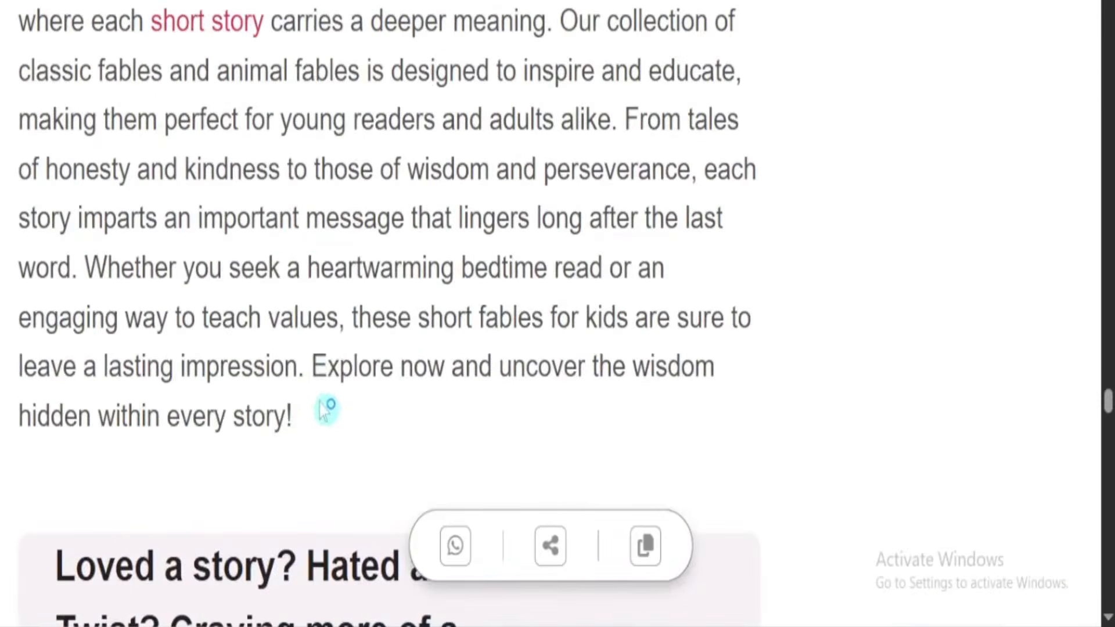
{"action": "left_click_drag", "start_coordinate": [292, 428], "coordinate": [6, 241]}
{"action": "scroll", "coordinate": [9, 249], "scroll_direction": "up", "scroll_amount": 20}
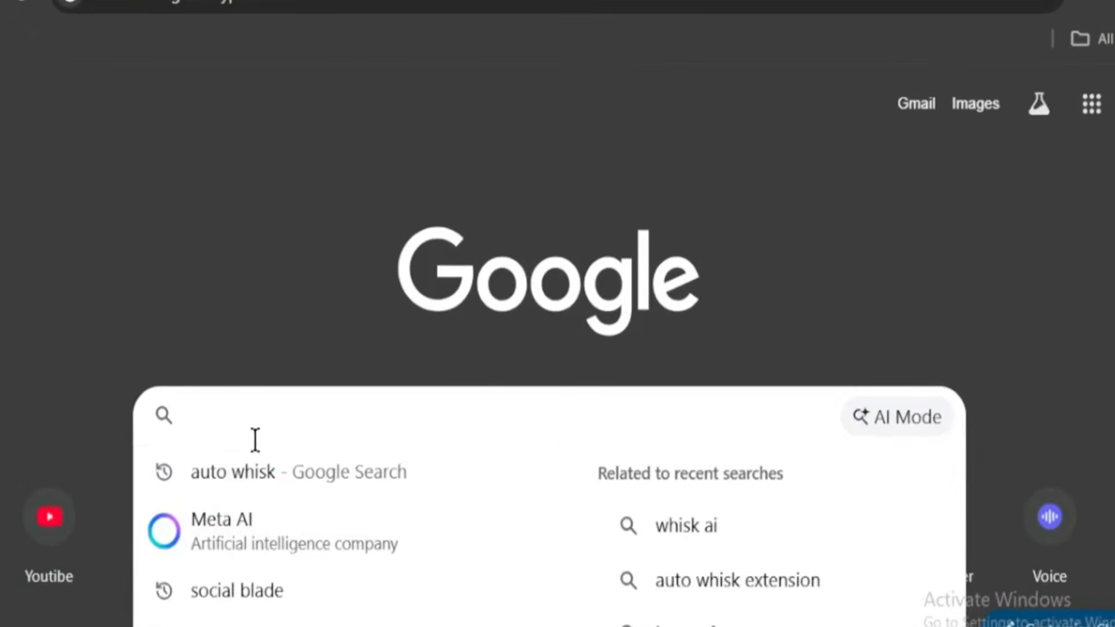
- Search Google for "auto whisk" and add the Auto Whisk (Multi-Version) extension to Chrome from its store page
{"action": "left_click", "coordinate": [284, 451]}
{"action": "left_click", "coordinate": [124, 307]}
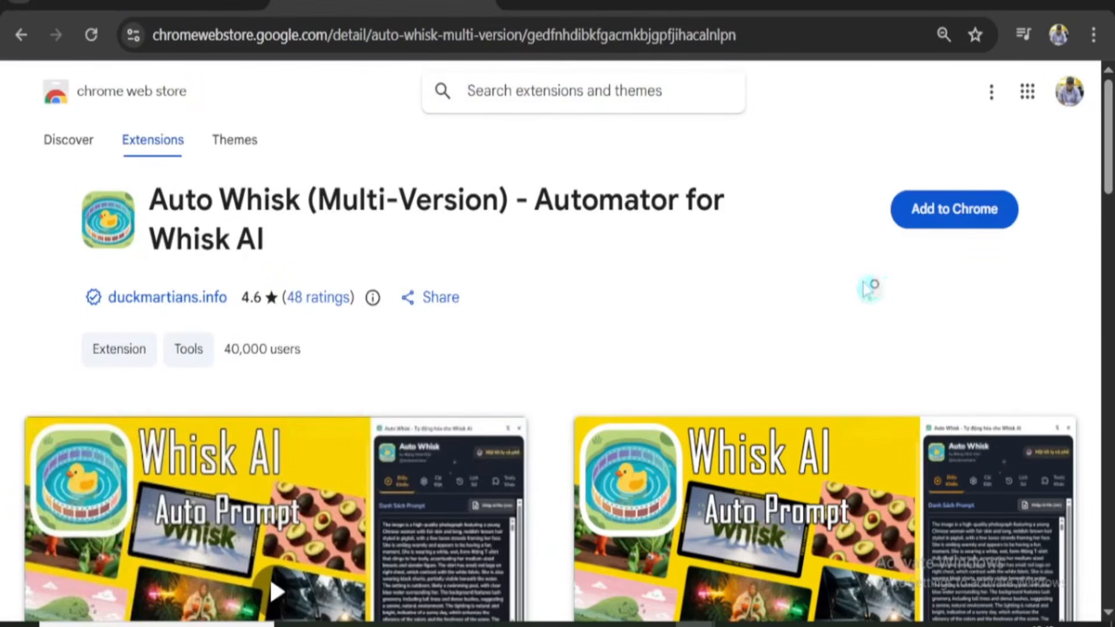
{"action": "left_click", "coordinate": [955, 226]}
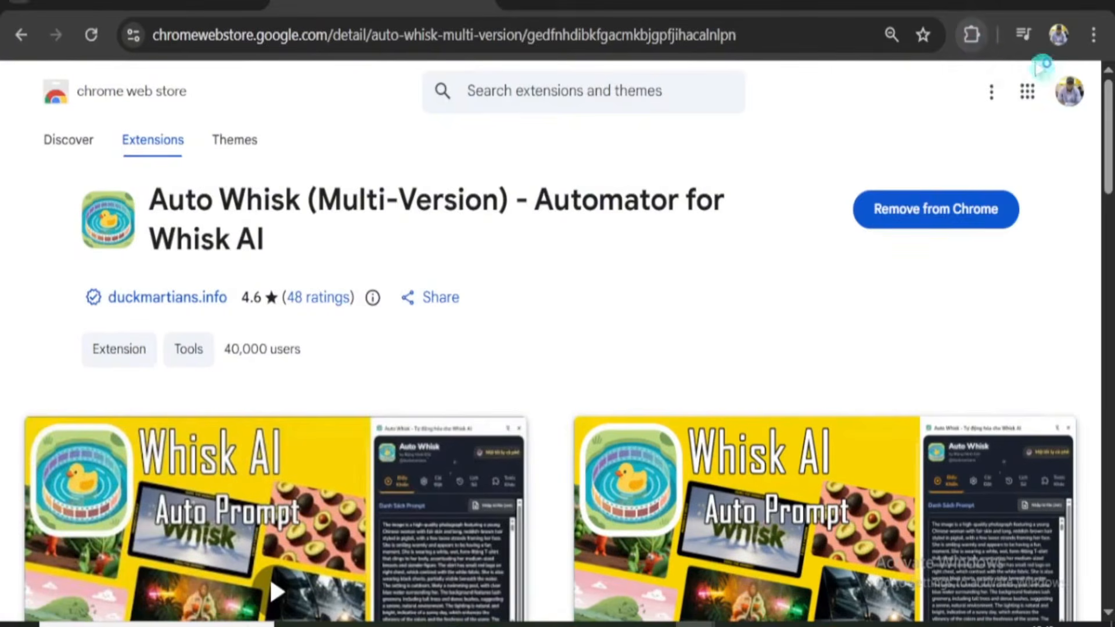
- Check the extension management page and set the language of the Auto Whisk extension to English
{"action": "left_click", "coordinate": [1094, 35]}
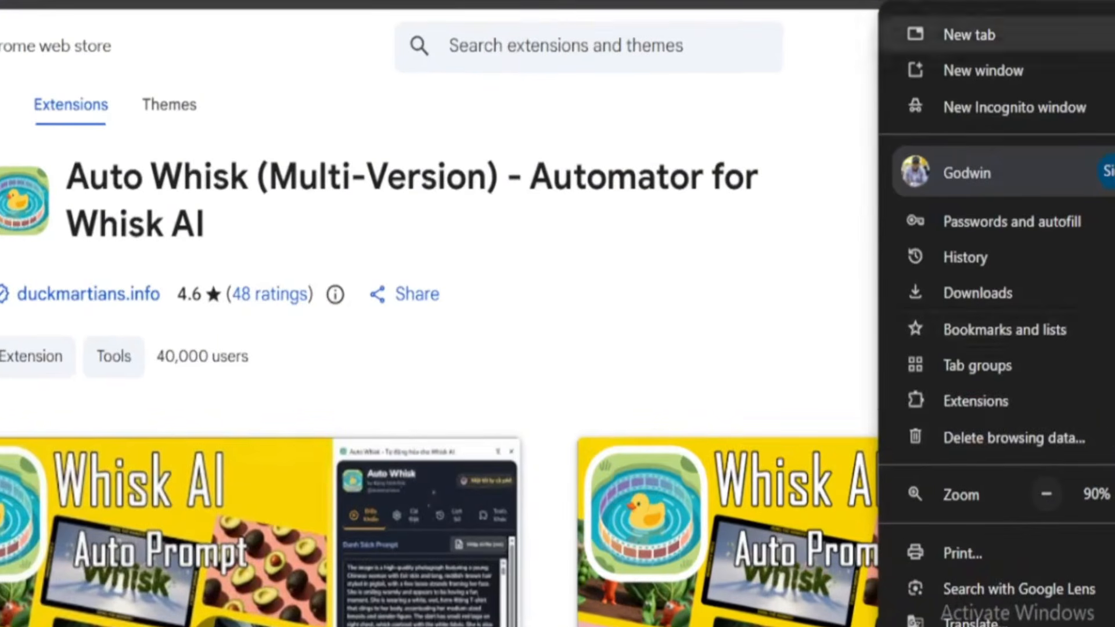
{"action": "mouse_move", "coordinate": [974, 414]}
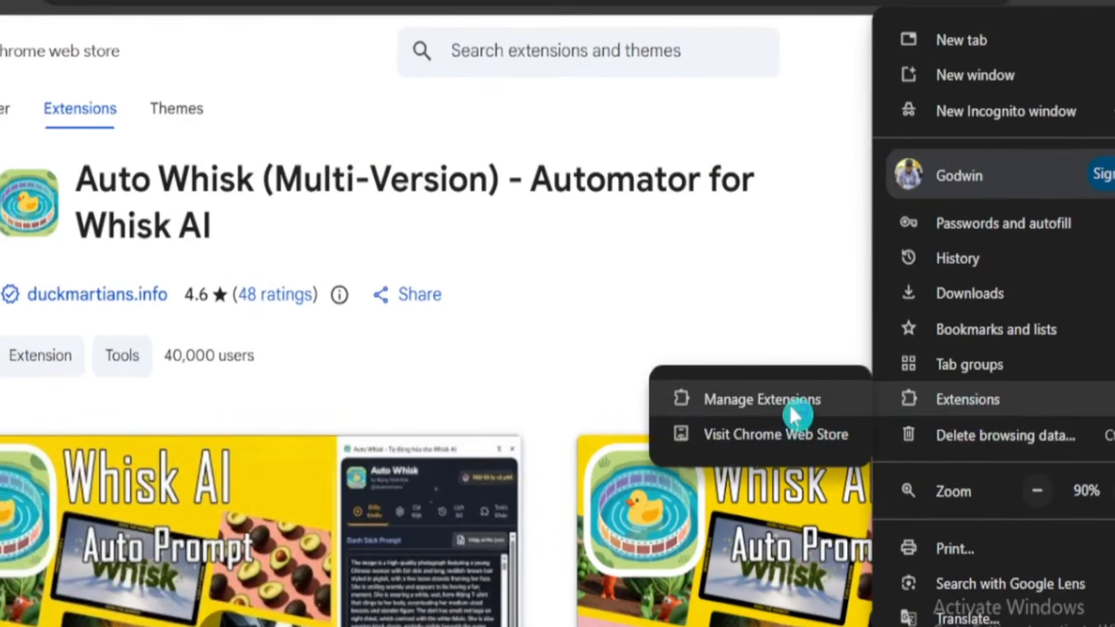
{"action": "left_click", "coordinate": [793, 410]}
{"action": "scroll", "coordinate": [741, 423], "scroll_direction": "down", "scroll_amount": 4}
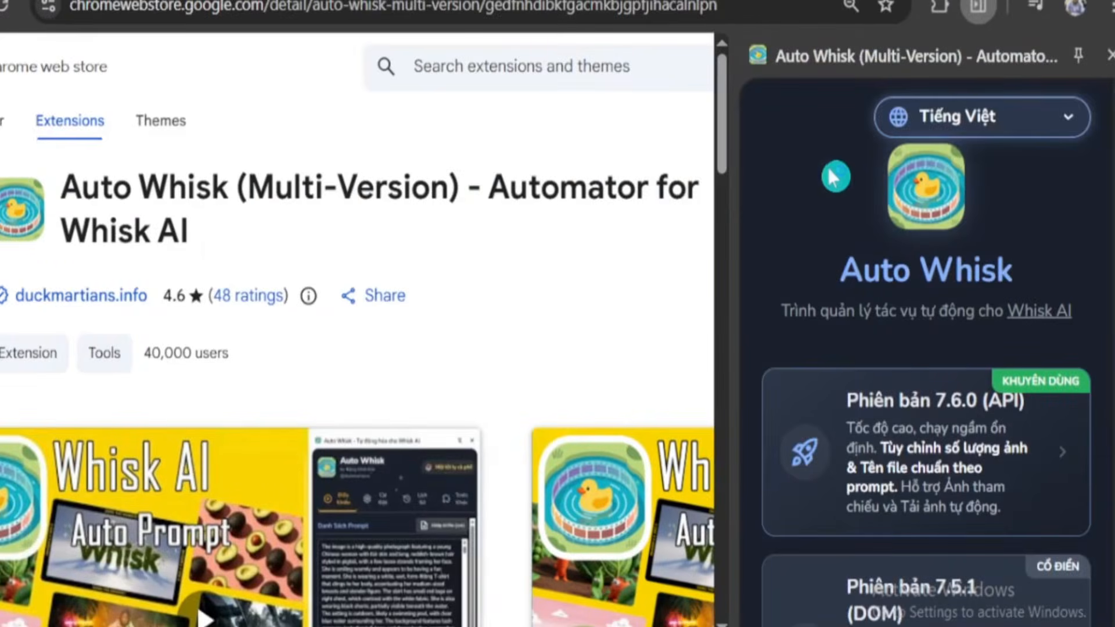
{"action": "left_click", "coordinate": [1069, 120]}
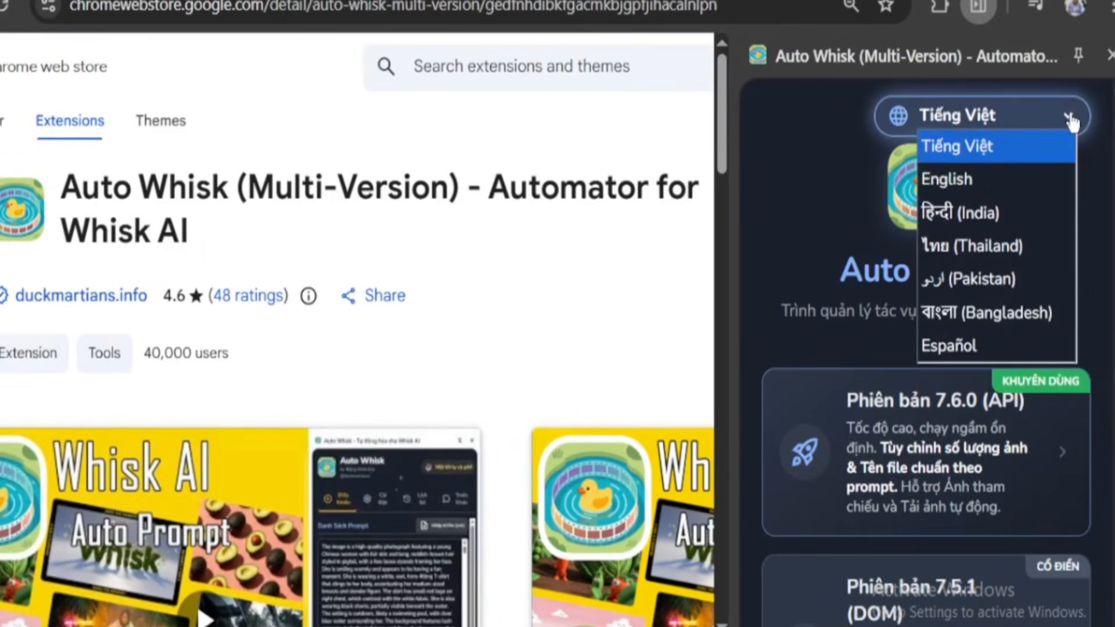
{"action": "left_click", "coordinate": [966, 179]}
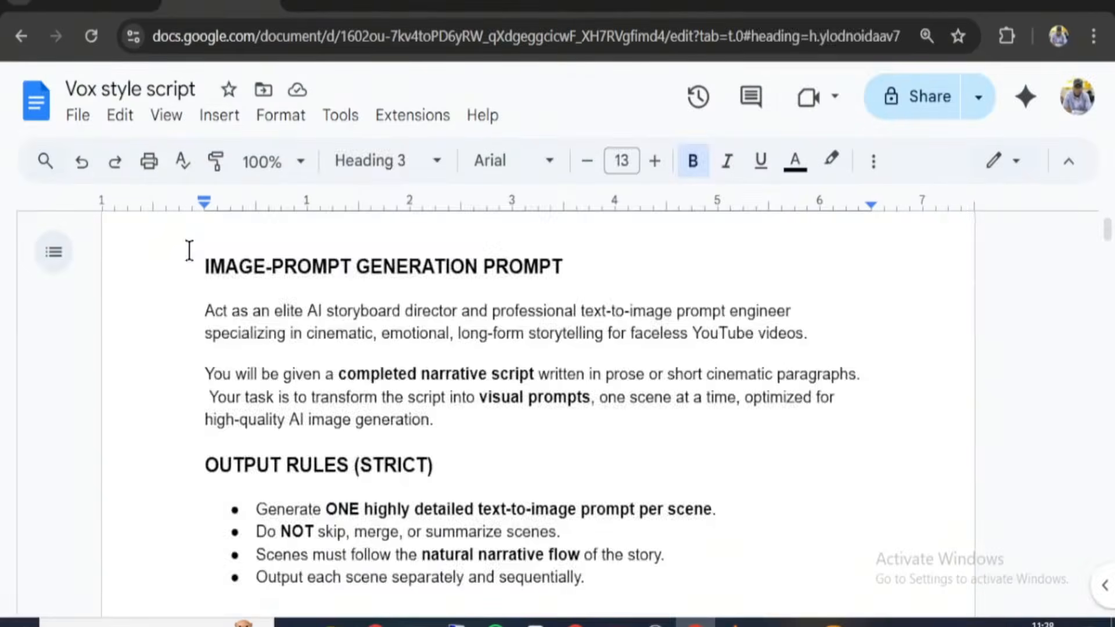
- Copy the whole image-prompt generation prompt from the Vox style script document and submit it in a new ChatGPT chat
{"action": "left_click_drag", "start_coordinate": [186, 248], "coordinate": [538, 527]}
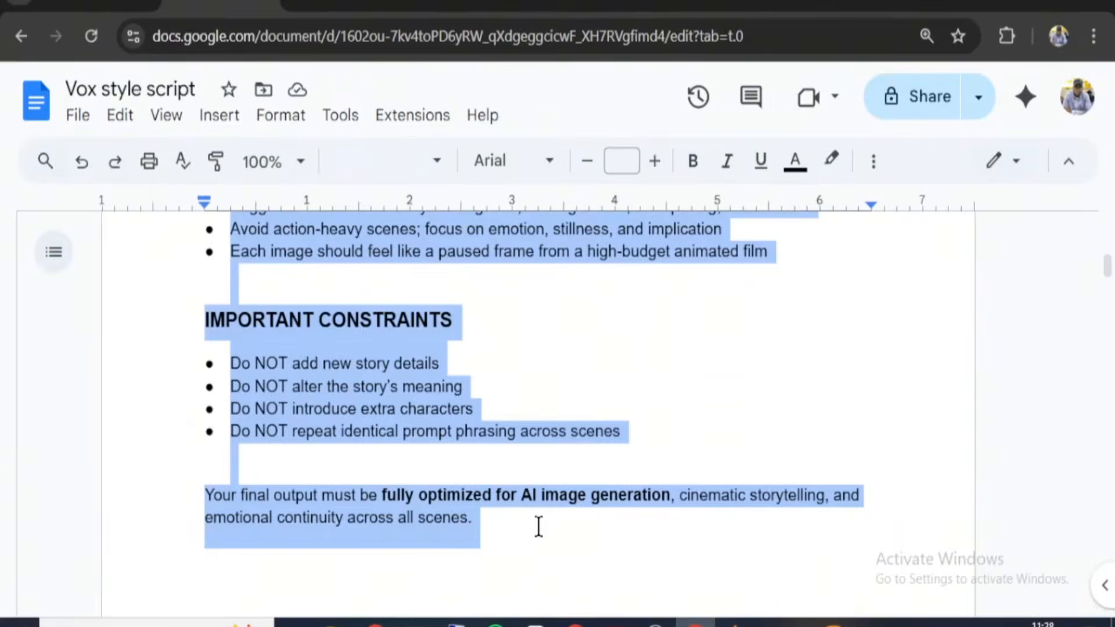
{"action": "left_click", "coordinate": [478, 4]}
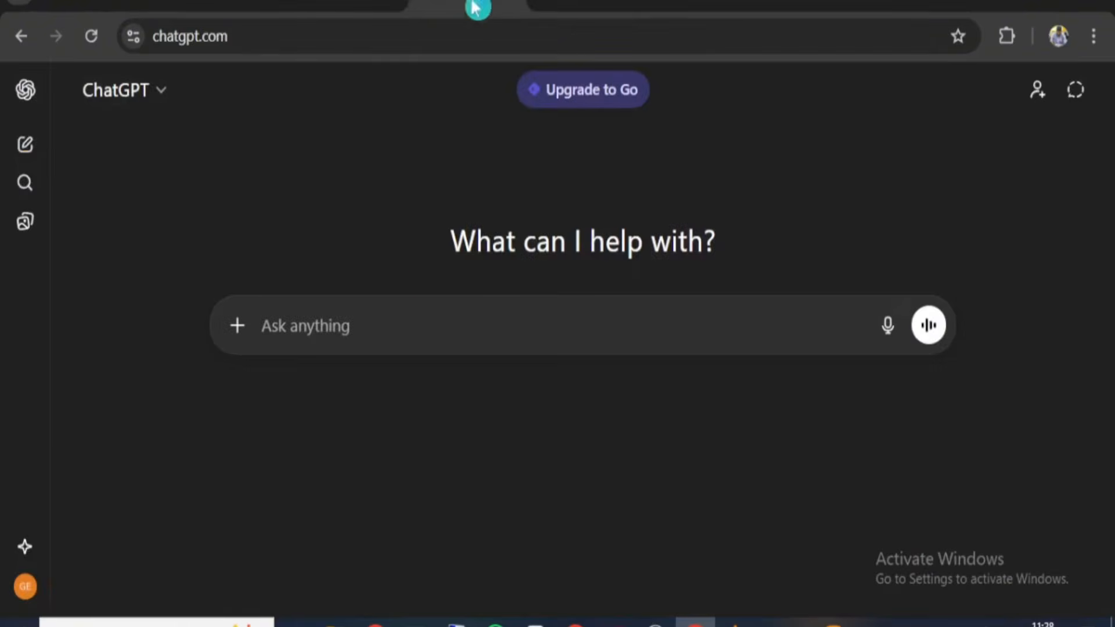
{"action": "key", "text": "ctrl+v"}
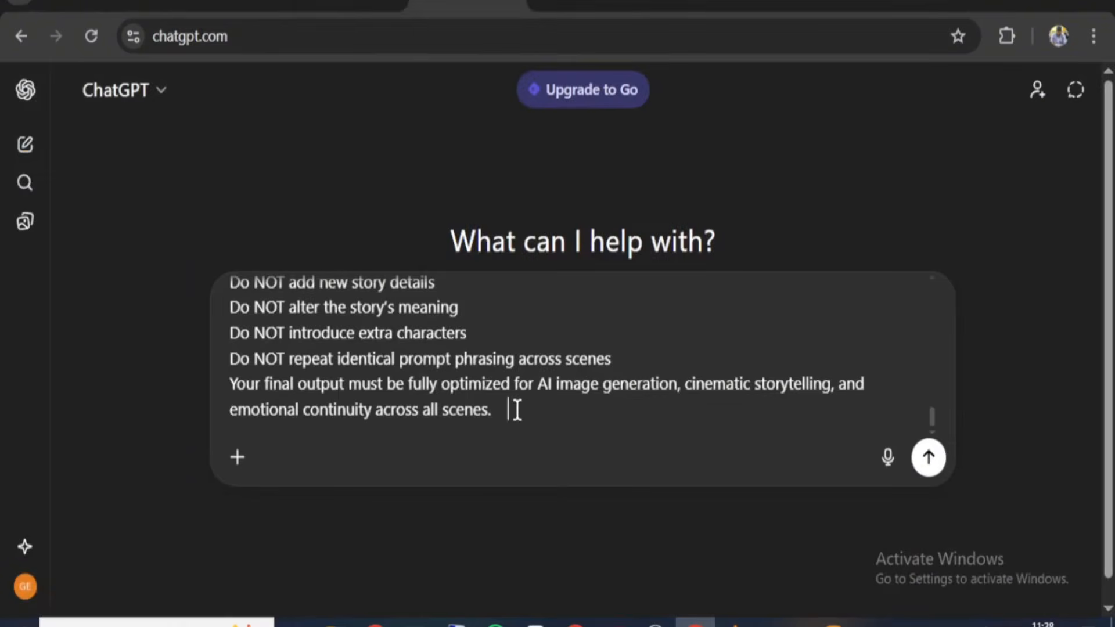
{"action": "key", "text": "Return"}
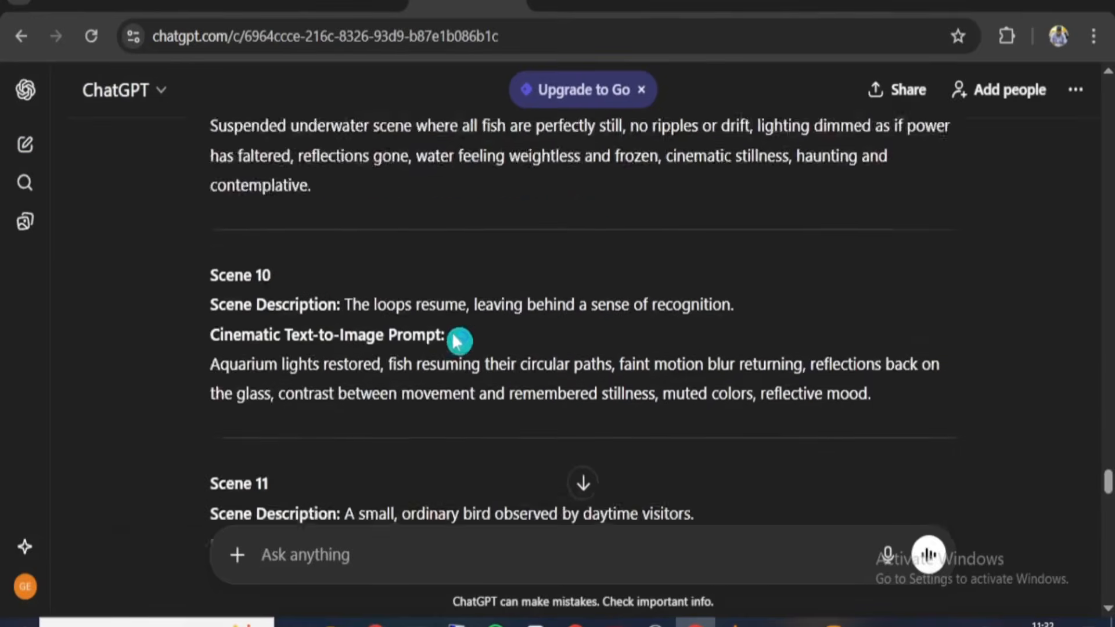
- Review the generated scene descriptions and cinematic text-to-image prompts through to the last scene, returning to Scene 1
{"action": "scroll", "coordinate": [418, 340], "scroll_direction": "down", "scroll_amount": 4}
{"action": "scroll", "coordinate": [381, 335], "scroll_direction": "down", "scroll_amount": 15}
{"action": "scroll", "coordinate": [304, 378], "scroll_direction": "down", "scroll_amount": 18}
{"action": "scroll", "coordinate": [299, 391], "scroll_direction": "down", "scroll_amount": 3}
{"action": "scroll", "coordinate": [348, 383], "scroll_direction": "up", "scroll_amount": 20}
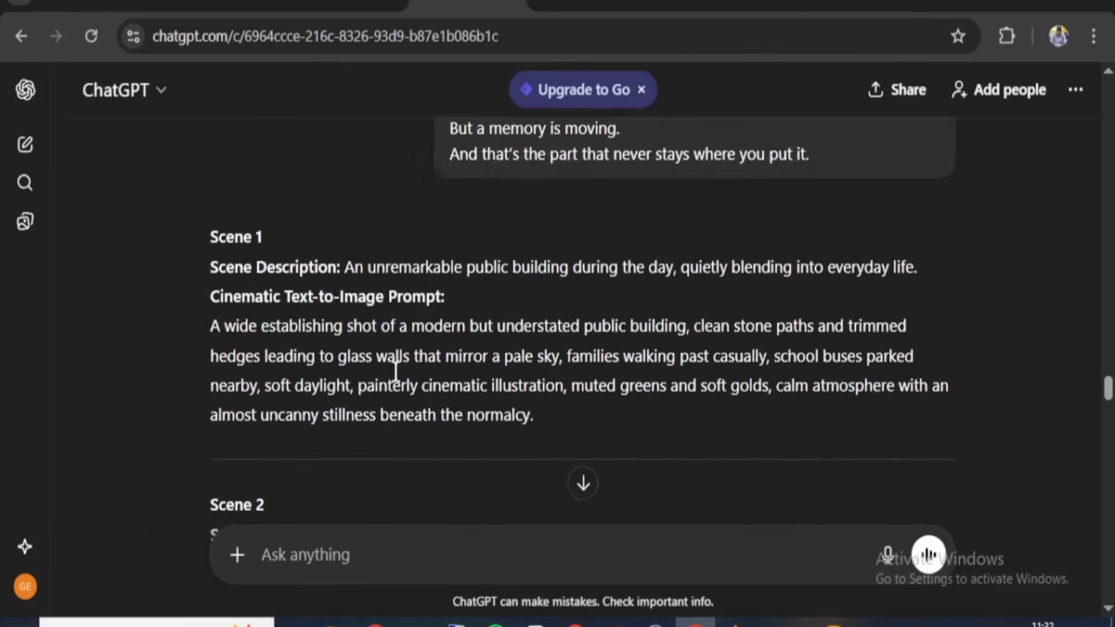
{"action": "scroll", "coordinate": [384, 373], "scroll_direction": "down", "scroll_amount": 2}
{"action": "left_click", "coordinate": [459, 244]}
{"action": "scroll", "coordinate": [587, 364], "scroll_direction": "down", "scroll_amount": 1}
- Search for Google Whisk in a new tab and open the Whisk project page on labs.google/fx
{"action": "key", "text": "ctrl+t"}
{"action": "left_click", "coordinate": [423, 412]}
{"action": "type", "text": "go"}
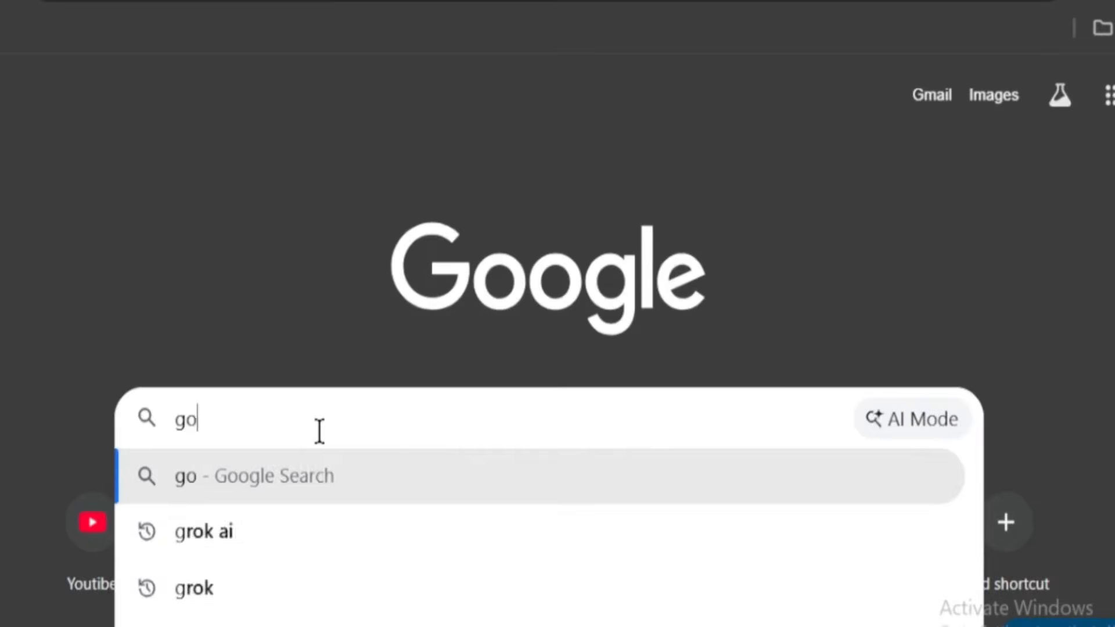
{"action": "type", "text": "ogle wh"}
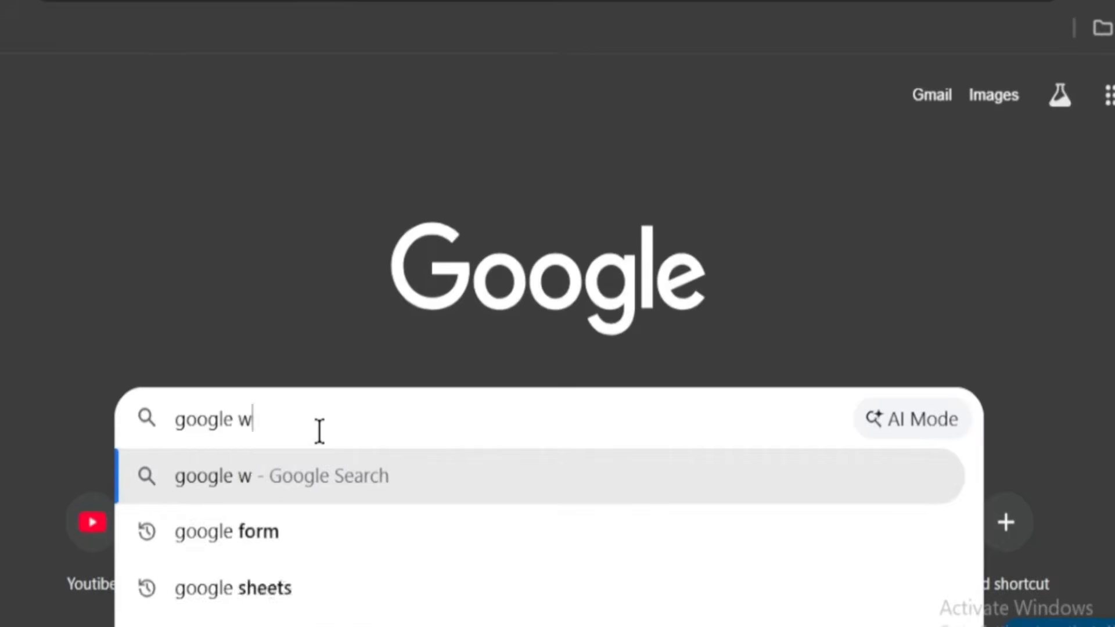
{"action": "type", "text": "i"}
{"action": "left_click", "coordinate": [266, 533]}
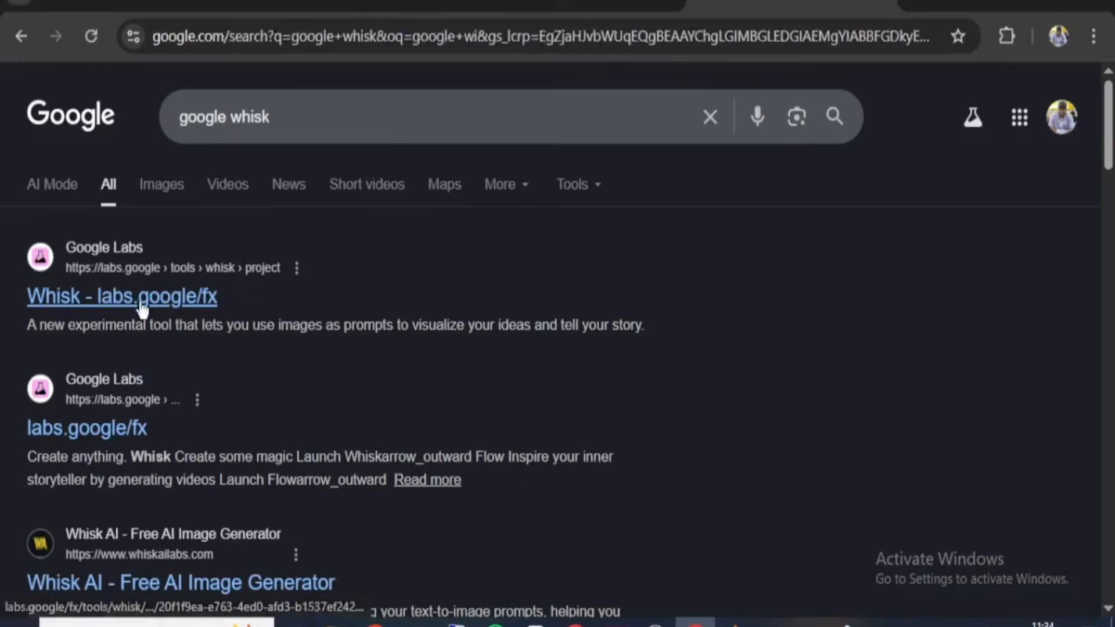
{"action": "left_click", "coordinate": [143, 309]}
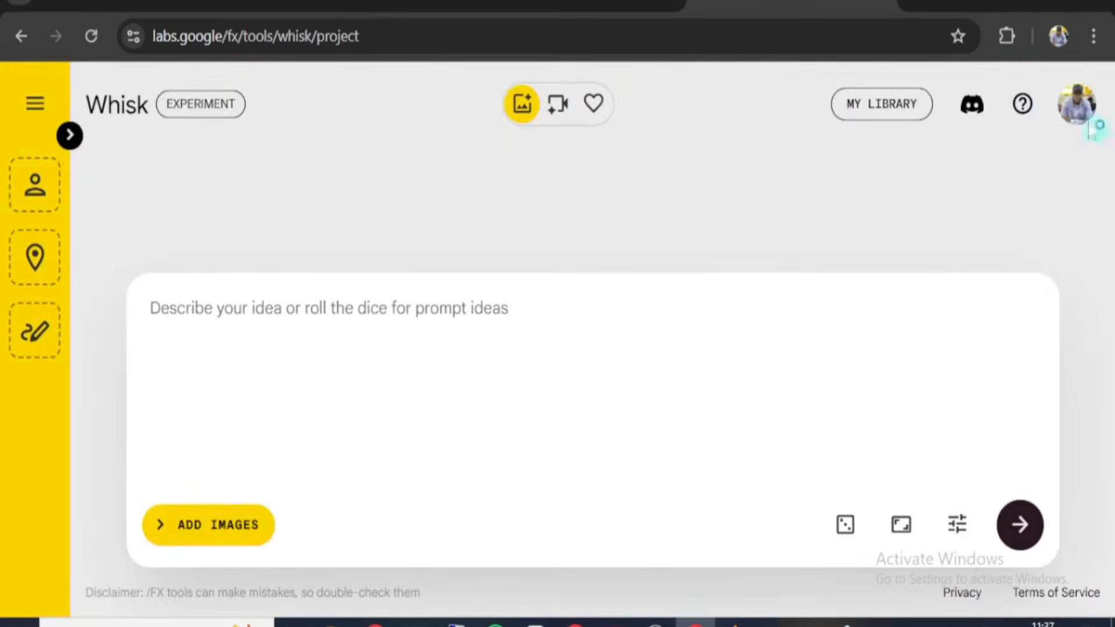
- Open the Auto Whisk extension beside the Whisk project and choose Version 7.5.1 (DOM)
{"action": "left_click", "coordinate": [1015, 43]}
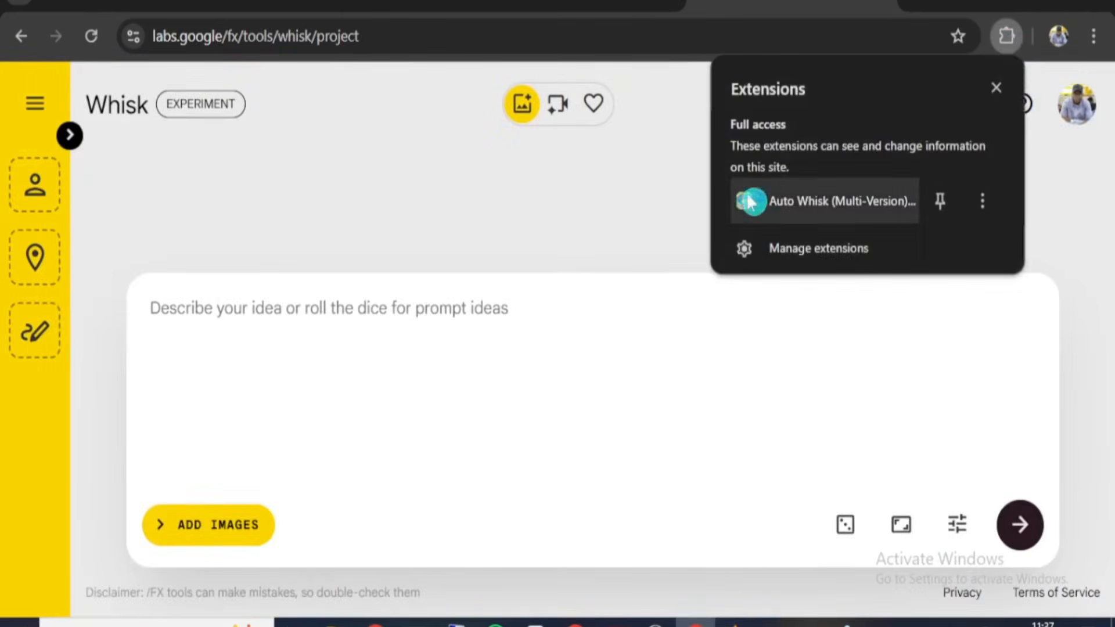
{"action": "left_click", "coordinate": [741, 208]}
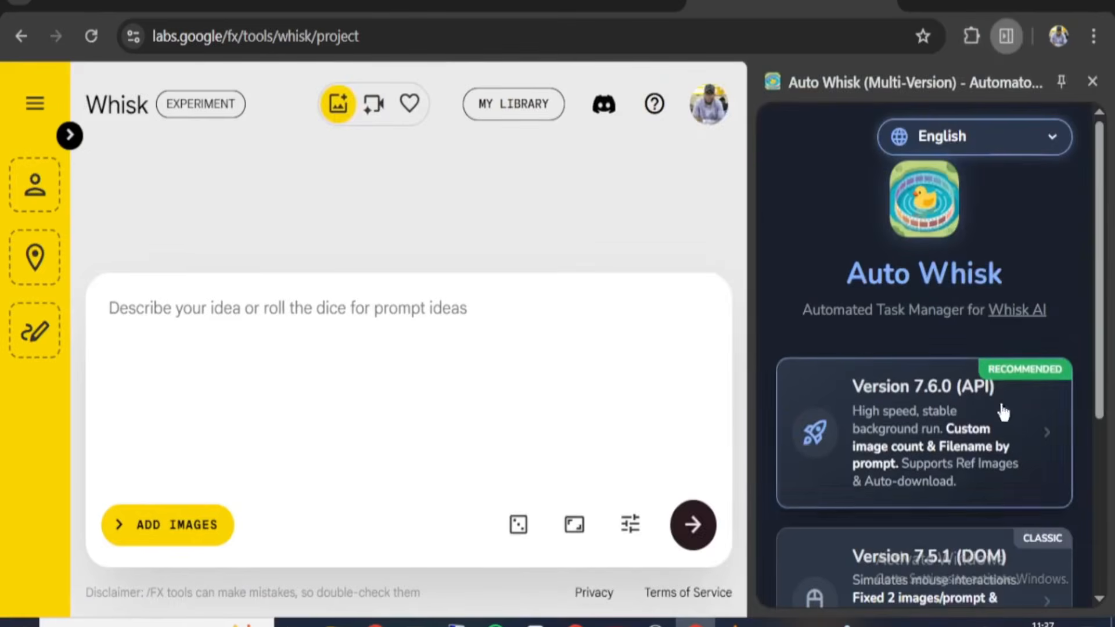
{"action": "scroll", "coordinate": [936, 598], "scroll_direction": "down", "scroll_amount": 3}
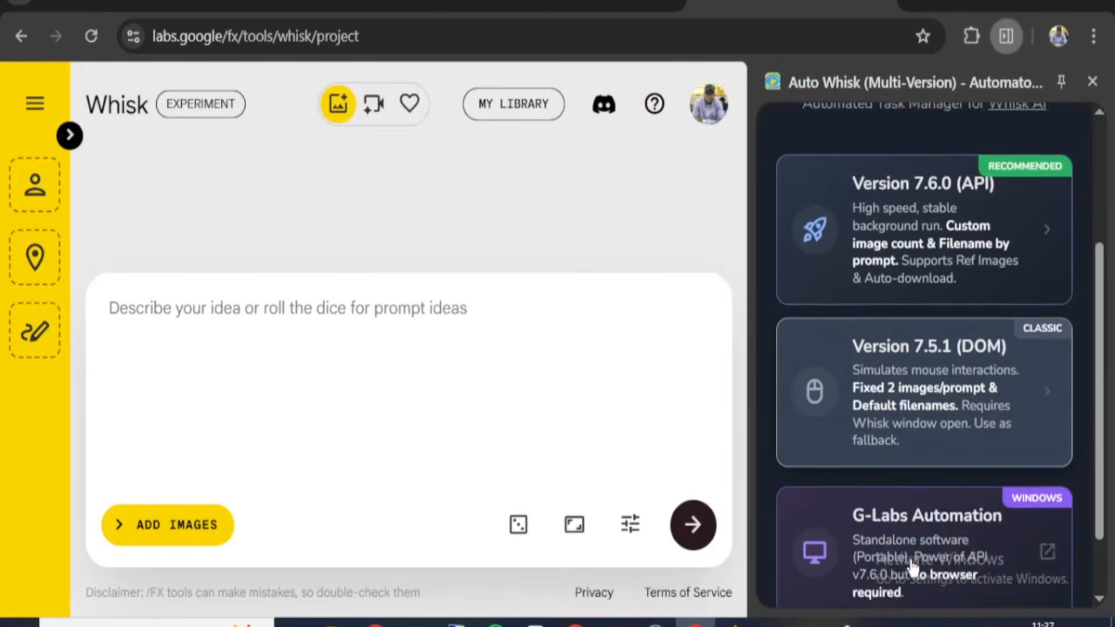
{"action": "left_click", "coordinate": [935, 376]}
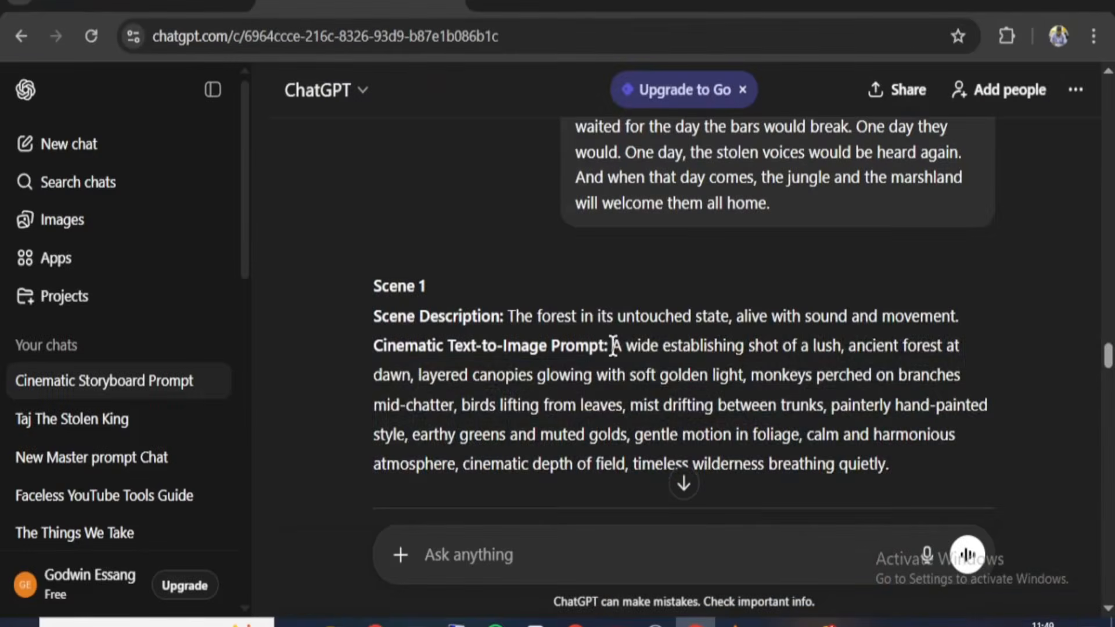
- Copy the Scene 1 forest-at-dawn prompt from ChatGPT into Whisk and generate its images
{"action": "left_click_drag", "start_coordinate": [613, 345], "coordinate": [922, 476]}
{"action": "scroll", "coordinate": [922, 476], "scroll_direction": "down", "scroll_amount": 2}
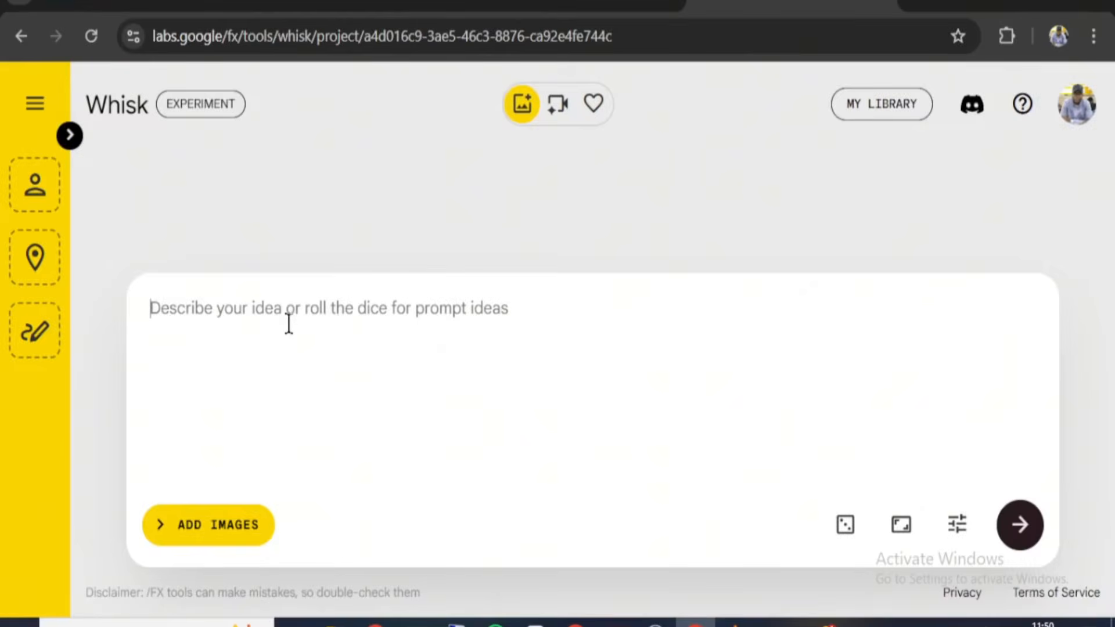
{"action": "key", "text": "ctrl+v"}
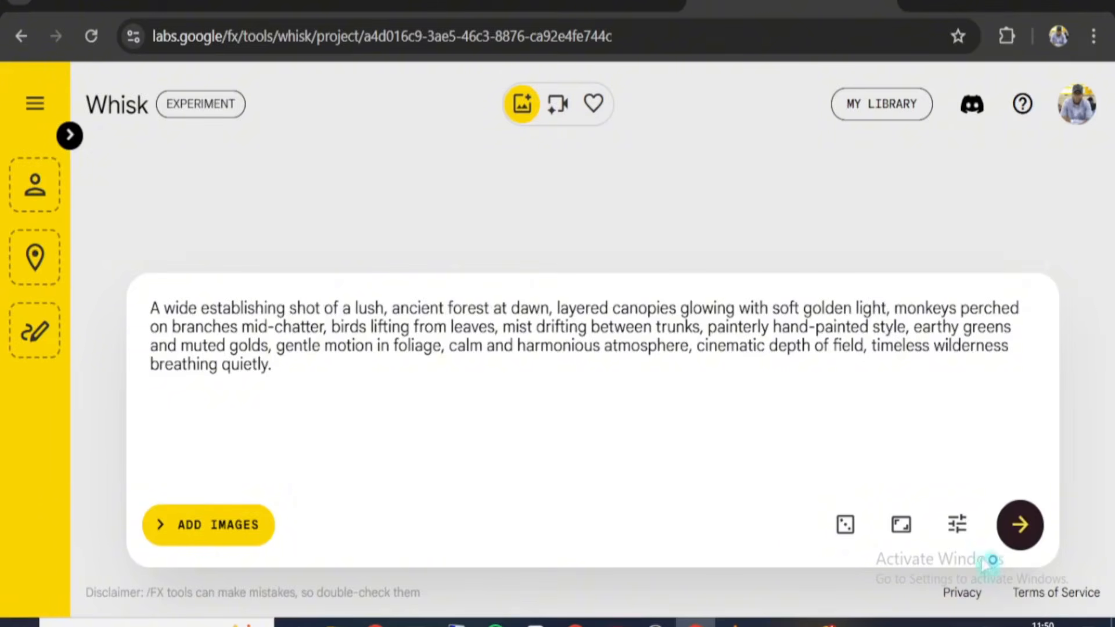
{"action": "left_click", "coordinate": [1011, 539]}
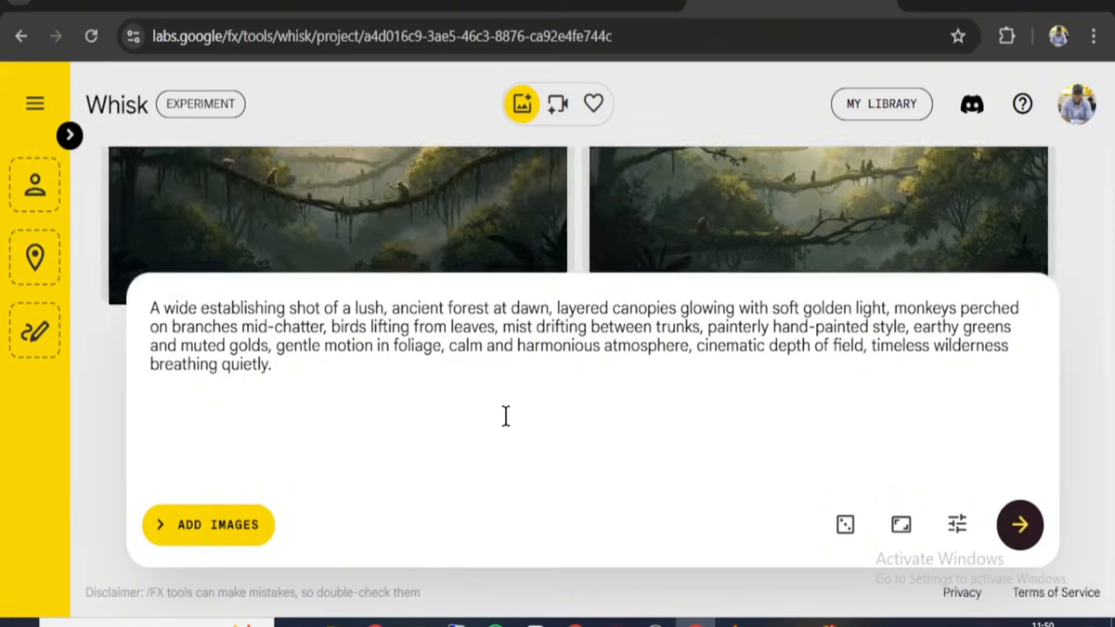
{"action": "key", "text": "ctrl+minus"}
{"action": "key", "text": "ctrl+minus"}
{"action": "key", "text": "ctrl+minus"}
{"action": "key", "text": "ctrl+minus"}
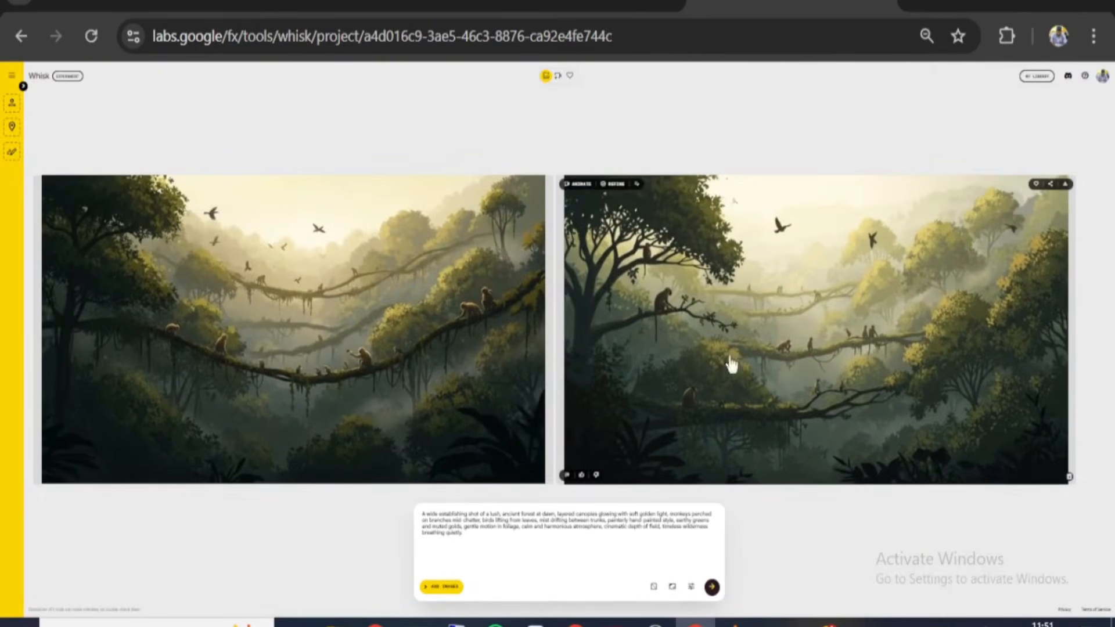
- Bring the Auto Whisk extension back up beside the generated forest images and select Version 7.5.1 (DOM)
{"action": "left_click", "coordinate": [1008, 46]}
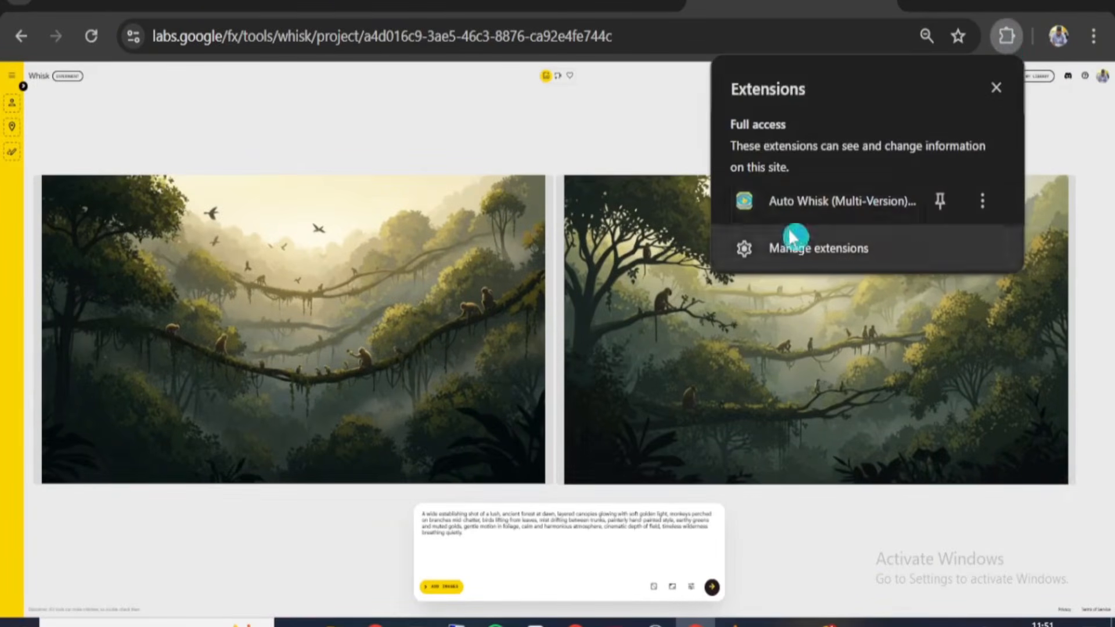
{"action": "left_click", "coordinate": [860, 210]}
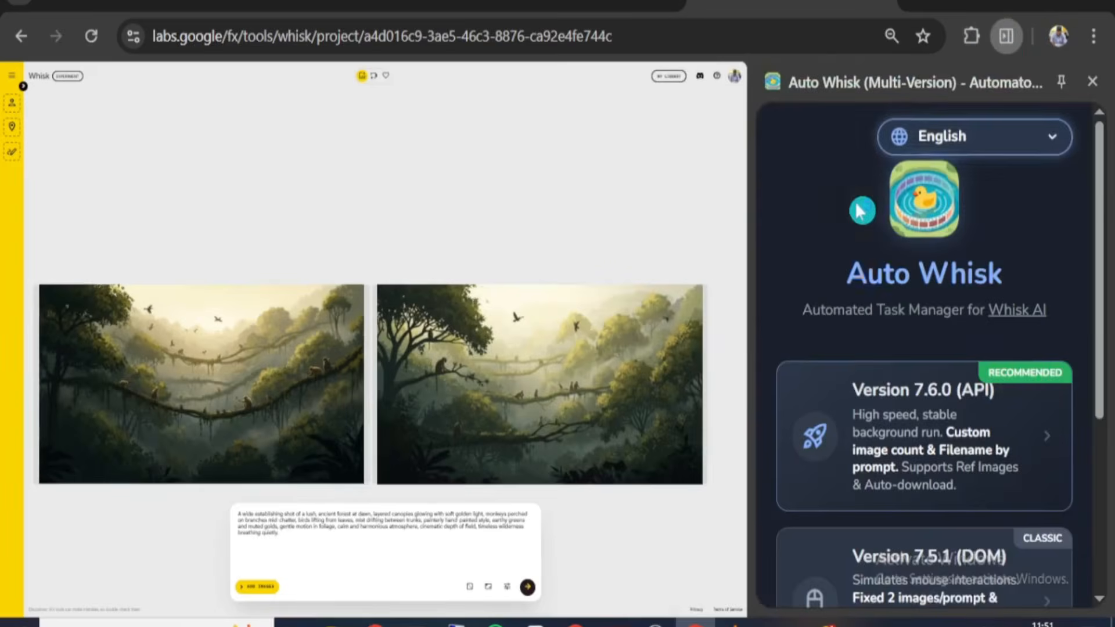
{"action": "scroll", "coordinate": [946, 590], "scroll_direction": "down", "scroll_amount": 3}
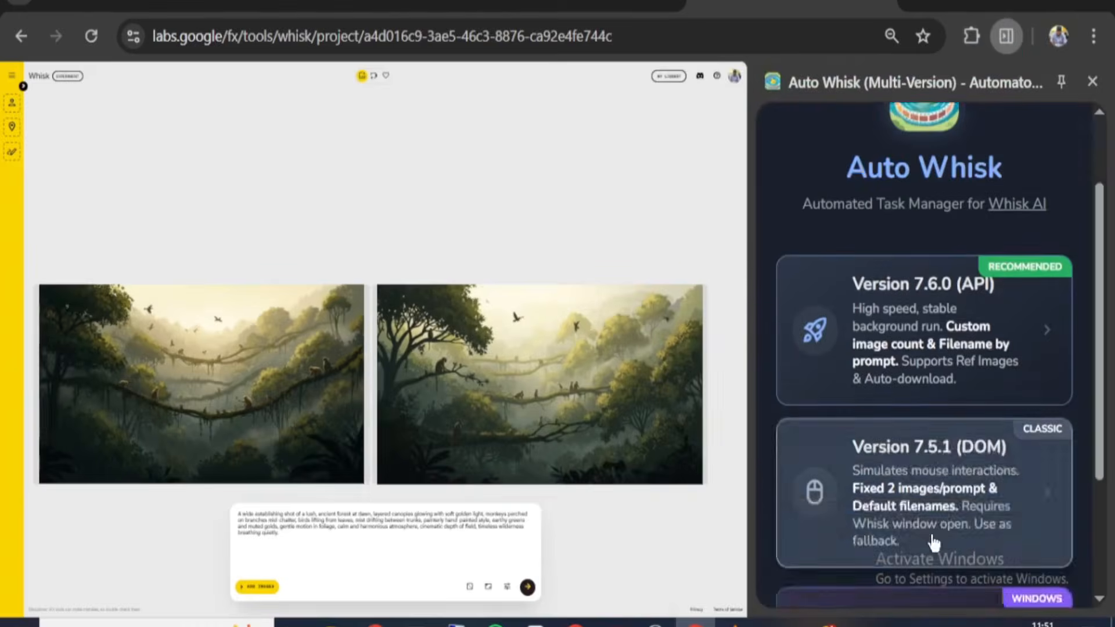
{"action": "left_click", "coordinate": [928, 492]}
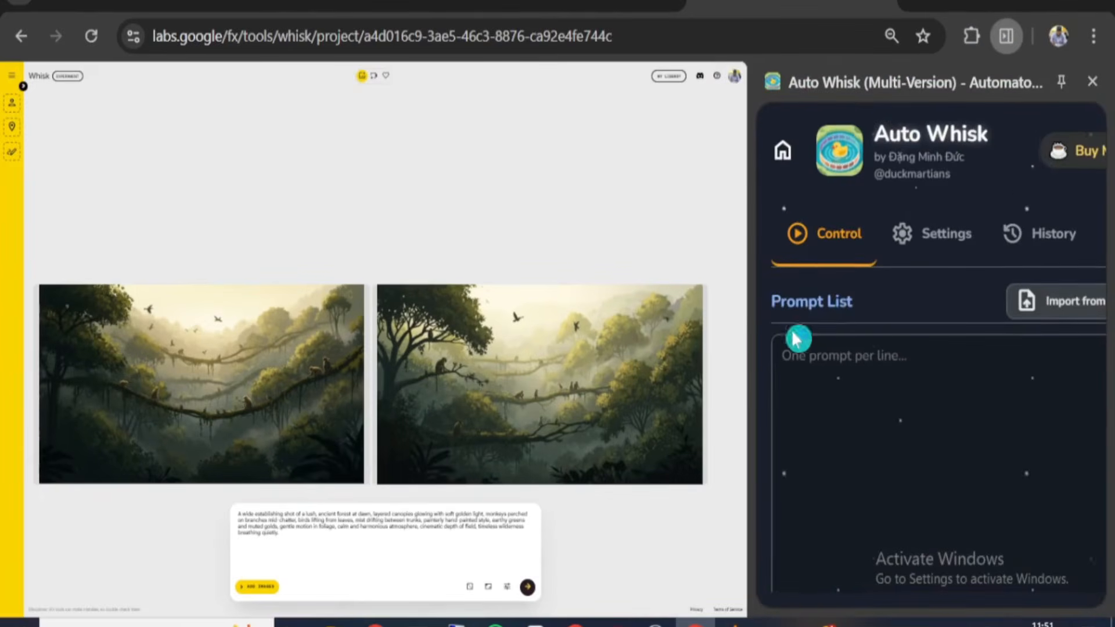
- Copy all the scene descriptions and prompts through Scene 24 from ChatGPT into the Auto Whisk prompt list
{"action": "left_click", "coordinate": [375, 9]}
{"action": "scroll", "coordinate": [244, 281], "scroll_direction": "down", "scroll_amount": 3}
{"action": "scroll", "coordinate": [366, 273], "scroll_direction": "up", "scroll_amount": 4}
{"action": "scroll", "coordinate": [169, 428], "scroll_direction": "down", "scroll_amount": 15}
{"action": "left_click_drag", "start_coordinate": [180, 264], "coordinate": [778, 147]}
{"action": "scroll", "coordinate": [167, 428], "scroll_direction": "down", "scroll_amount": 20}
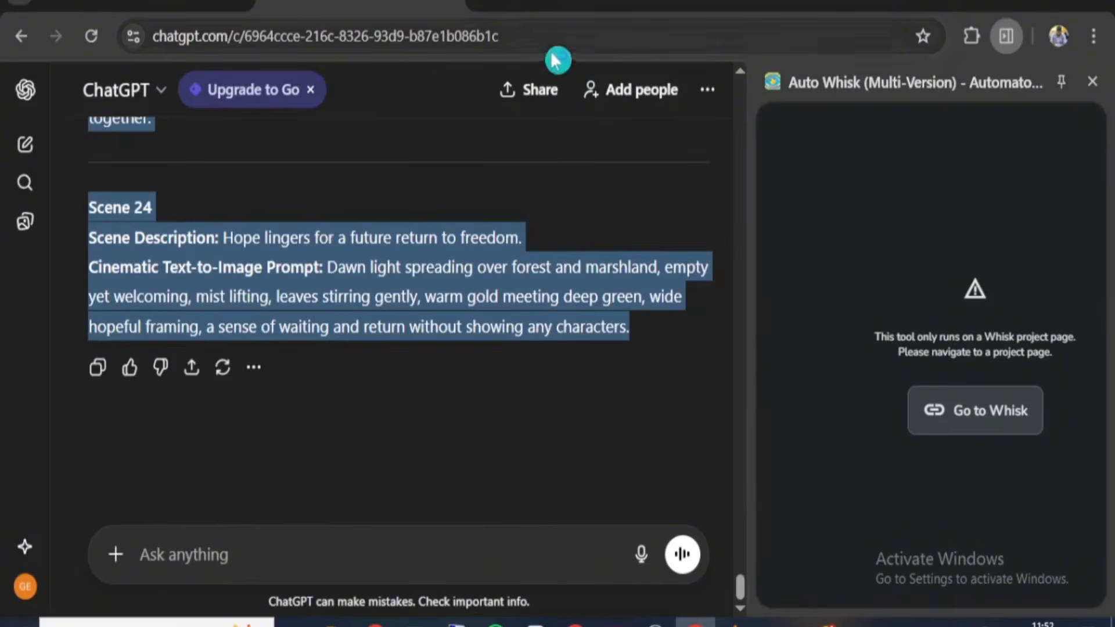
{"action": "left_click", "coordinate": [784, 5]}
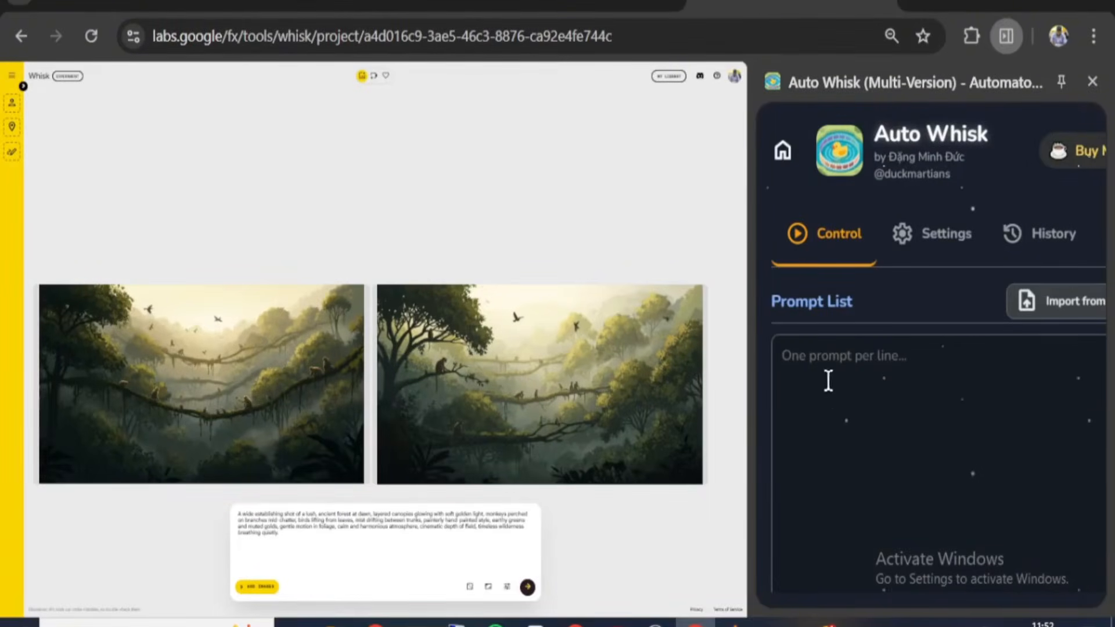
{"action": "left_click", "coordinate": [822, 365]}
{"action": "key", "text": "ctrl+v"}
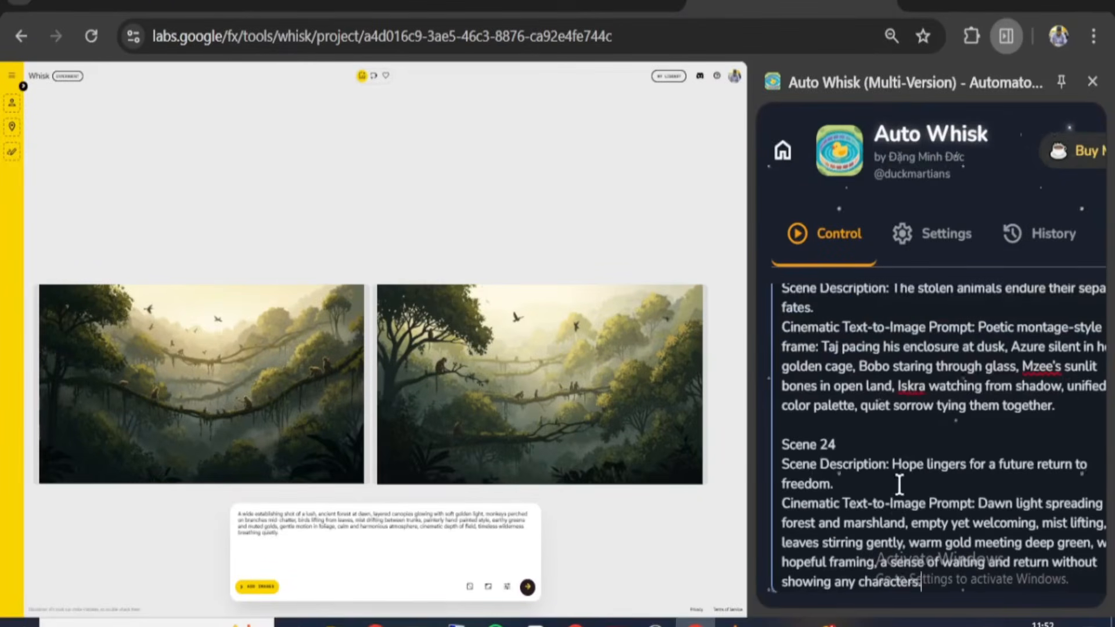
- Start the Auto Whisk prompt batch in a newly created Whisk project, then pause the run
{"action": "scroll", "coordinate": [900, 483], "scroll_direction": "down", "scroll_amount": 3}
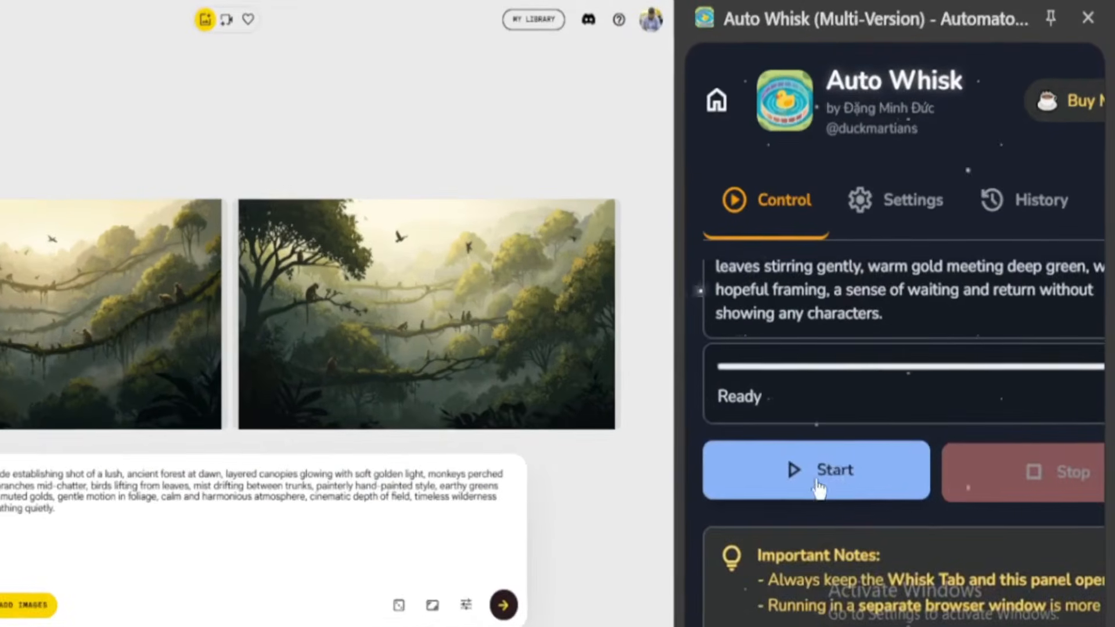
{"action": "left_click", "coordinate": [831, 475]}
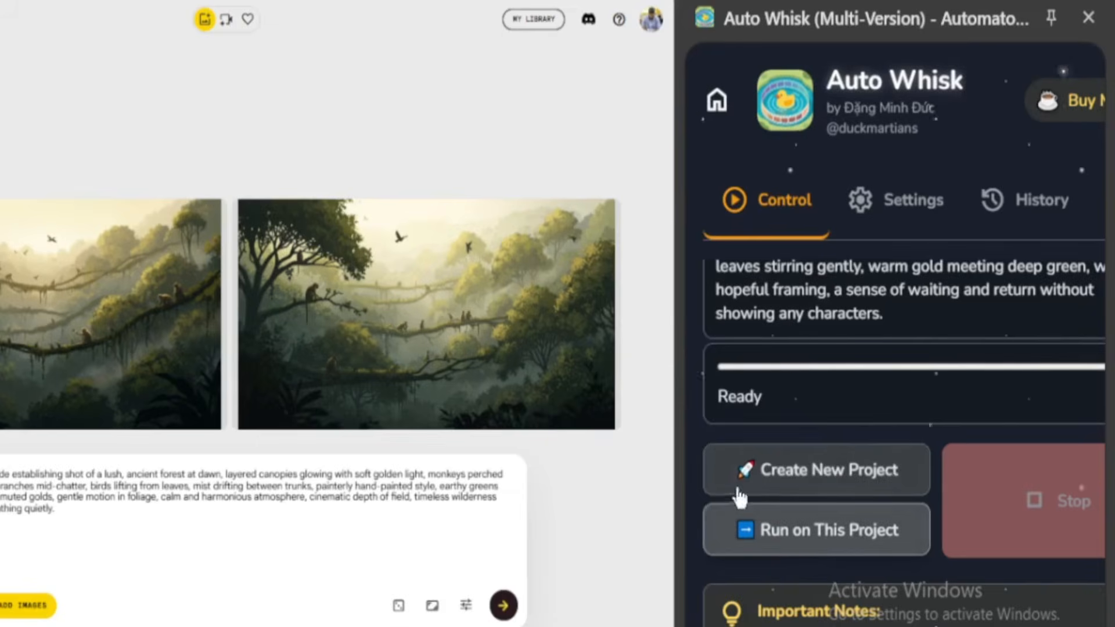
{"action": "left_click", "coordinate": [838, 481]}
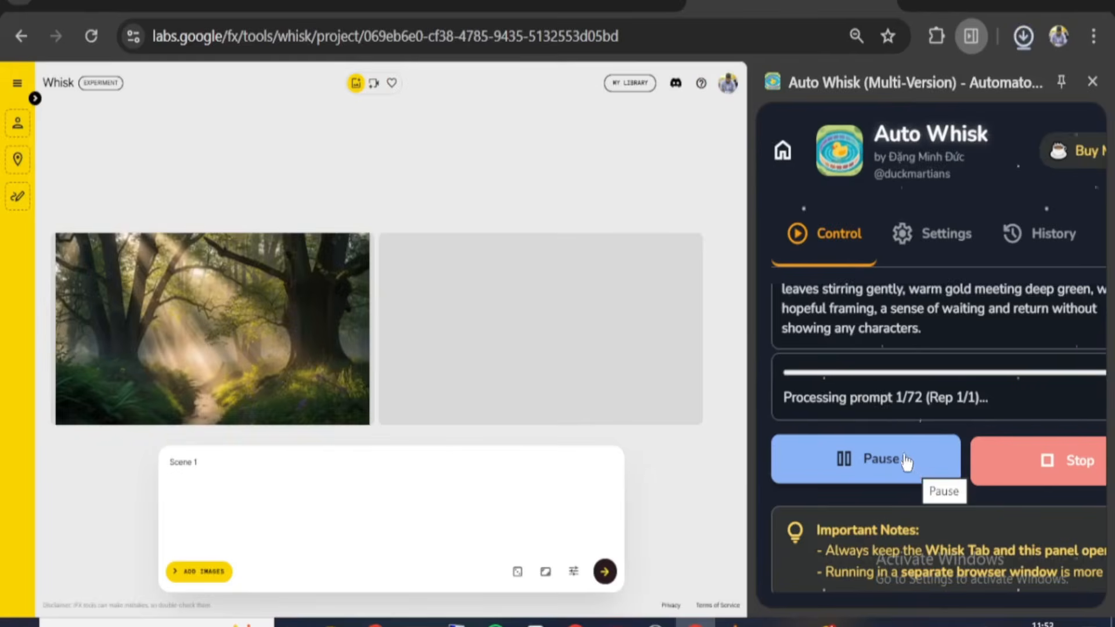
{"action": "left_click", "coordinate": [876, 439]}
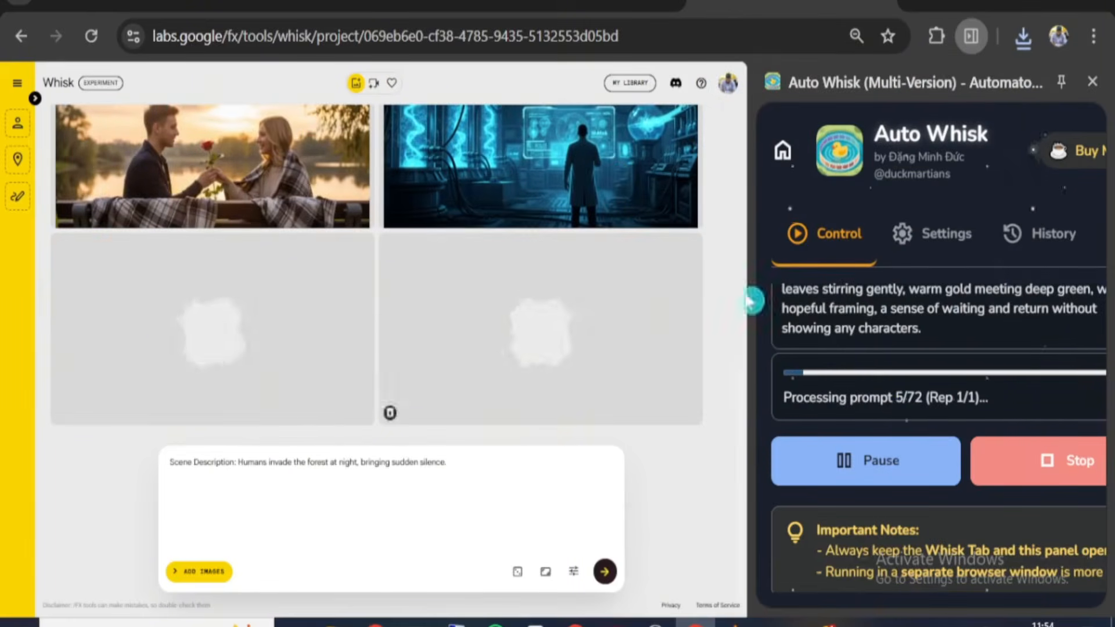
{"action": "left_click", "coordinate": [877, 460]}
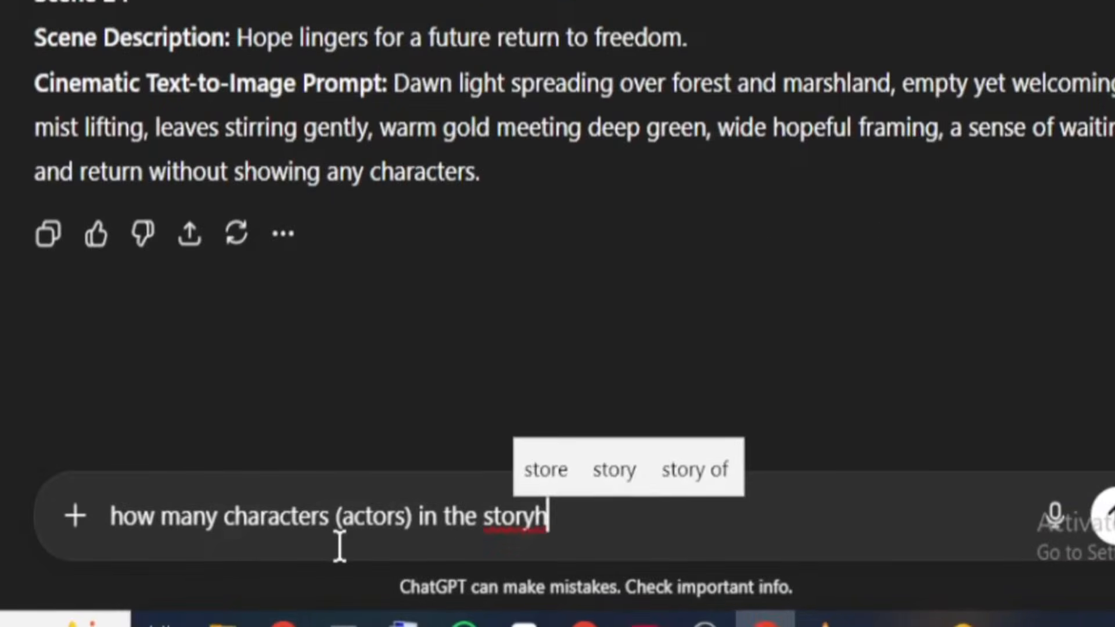
- Ask ChatGPT how many characters (actors) are in the story and request a highly detailed prompt to generate each character
{"action": "key", "text": "BackSpace"}
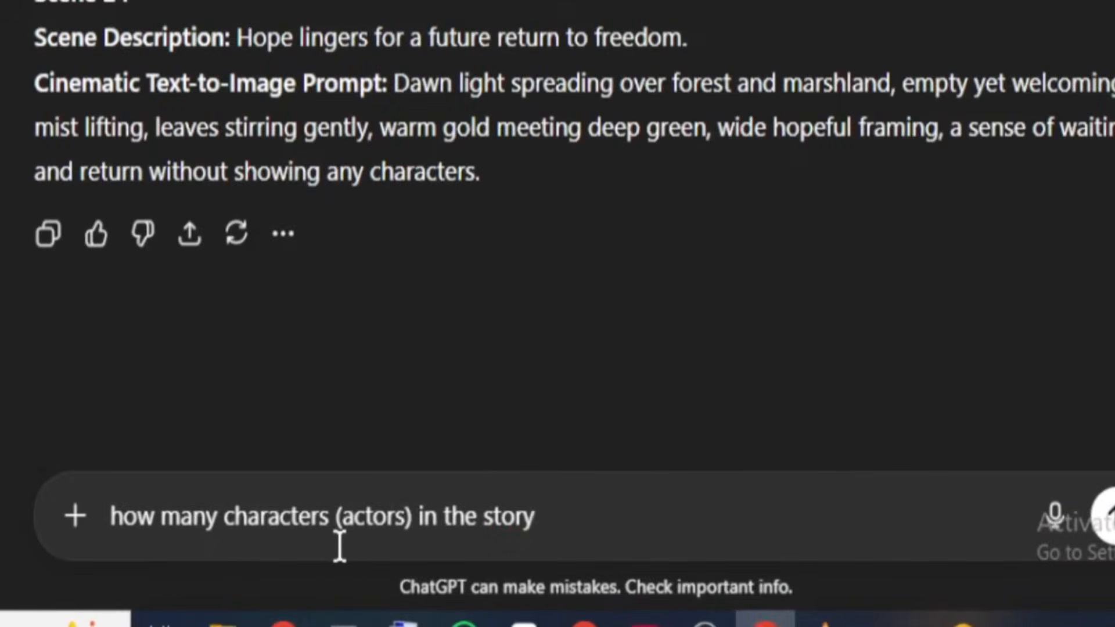
{"action": "key", "text": "Return"}
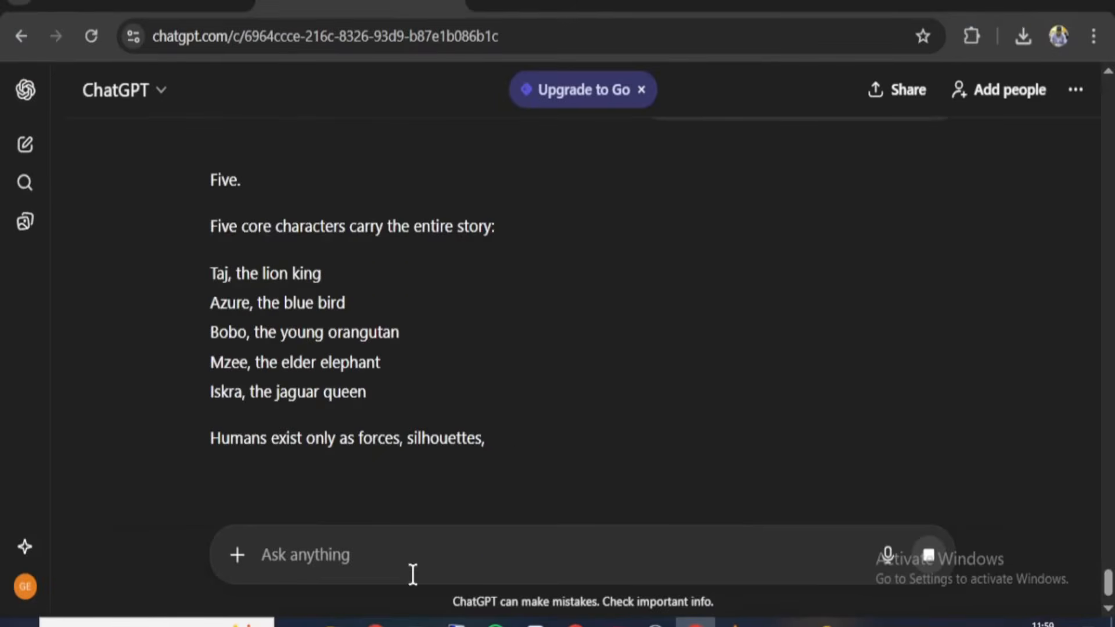
{"action": "left_click_drag", "start_coordinate": [209, 269], "coordinate": [405, 393]}
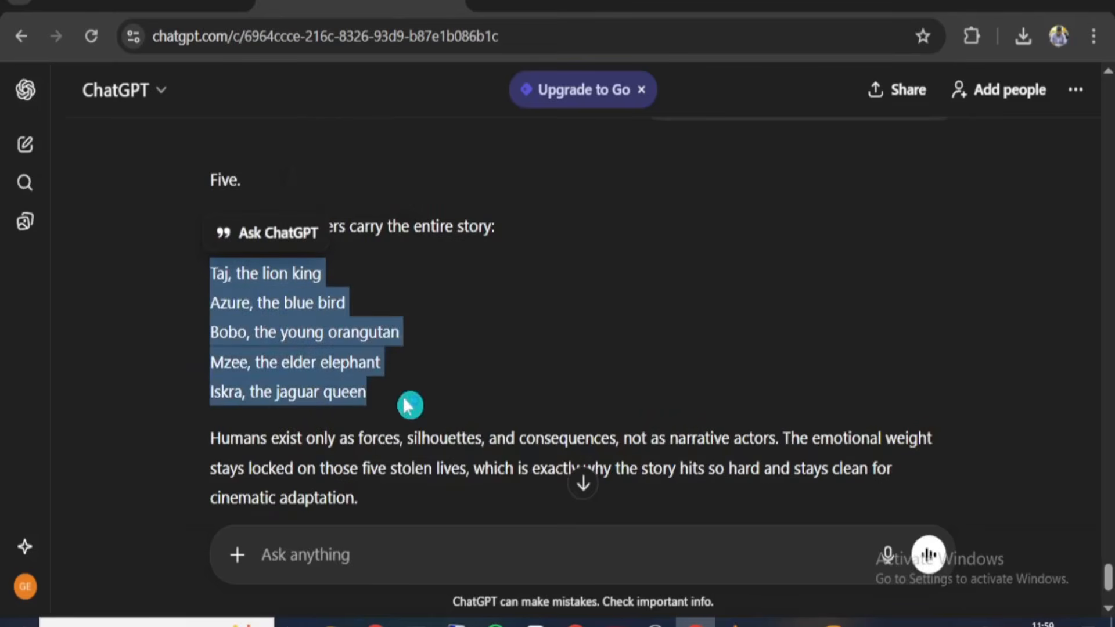
{"action": "left_click", "coordinate": [436, 418]}
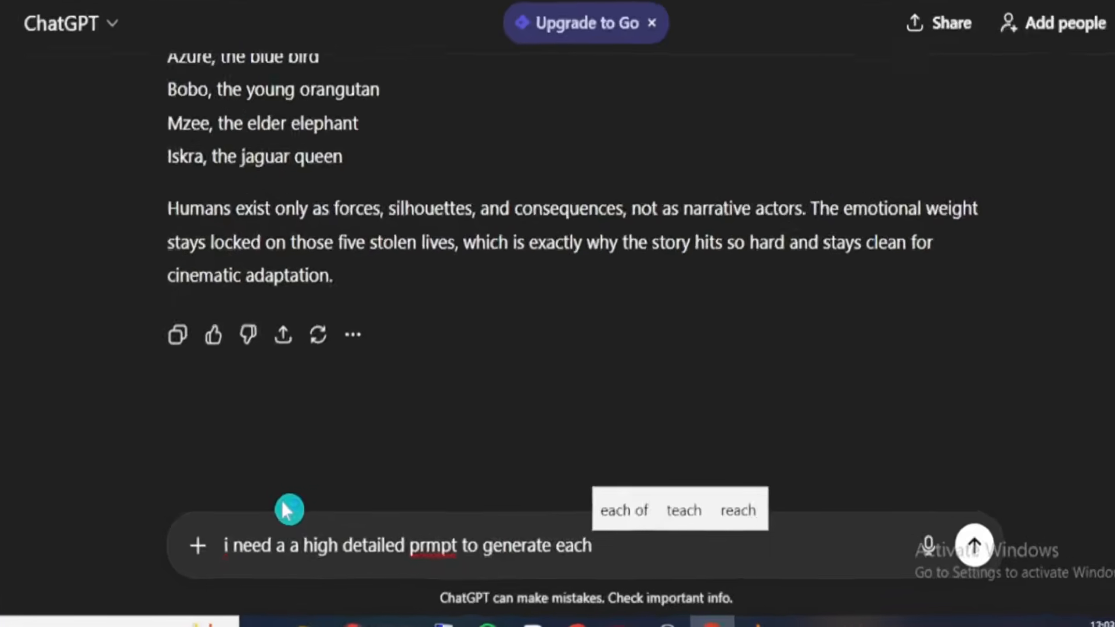
{"action": "type", "text": "character"}
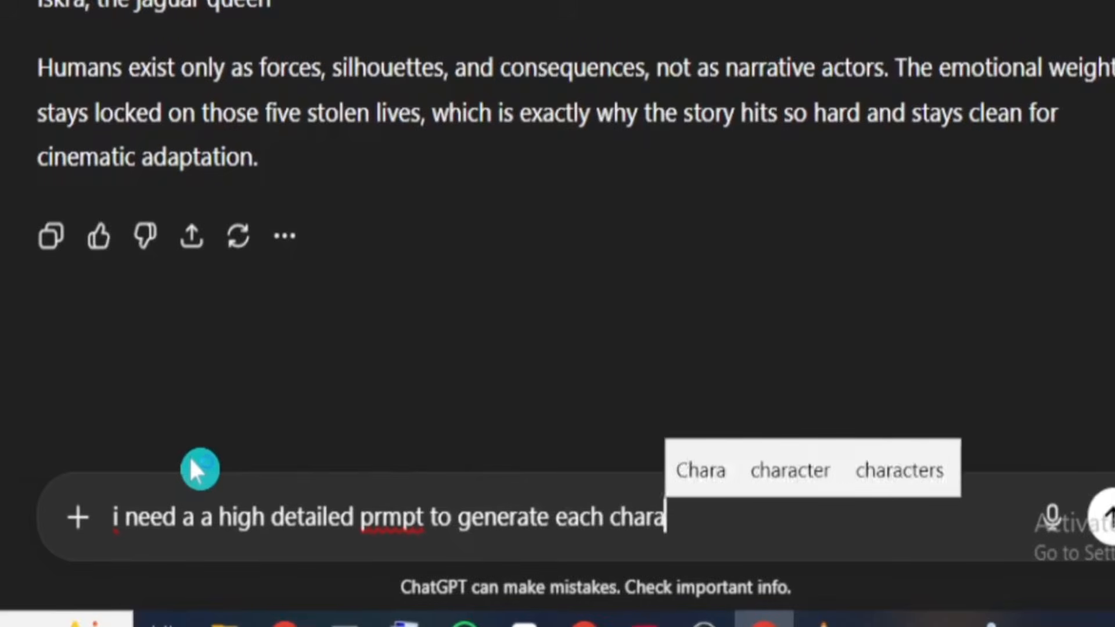
{"action": "left_click", "coordinate": [1106, 516]}
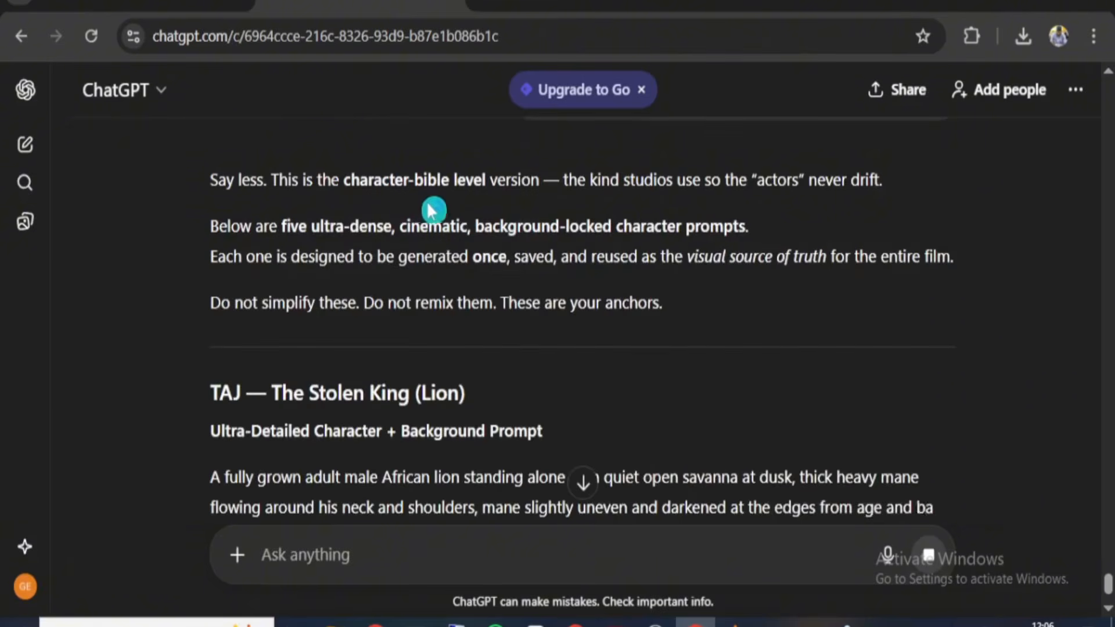
- Copy the ultra-detailed Taj lion prompt from ChatGPT, replace the existing Whisk prompt with it and generate the images
{"action": "scroll", "coordinate": [435, 220], "scroll_direction": "down", "scroll_amount": 5}
{"action": "scroll", "coordinate": [438, 337], "scroll_direction": "up", "scroll_amount": 2}
{"action": "left_click", "coordinate": [226, 284]}
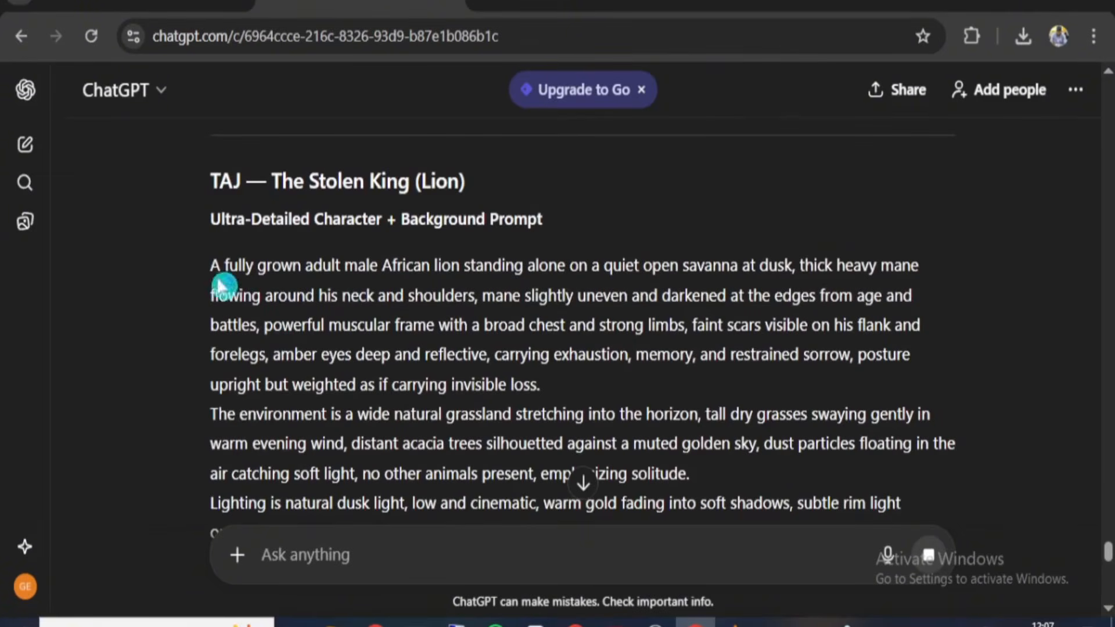
{"action": "left_click_drag", "start_coordinate": [212, 261], "coordinate": [529, 493]}
{"action": "left_click", "coordinate": [759, 7]}
{"action": "left_click_drag", "start_coordinate": [590, 446], "coordinate": [247, 360]}
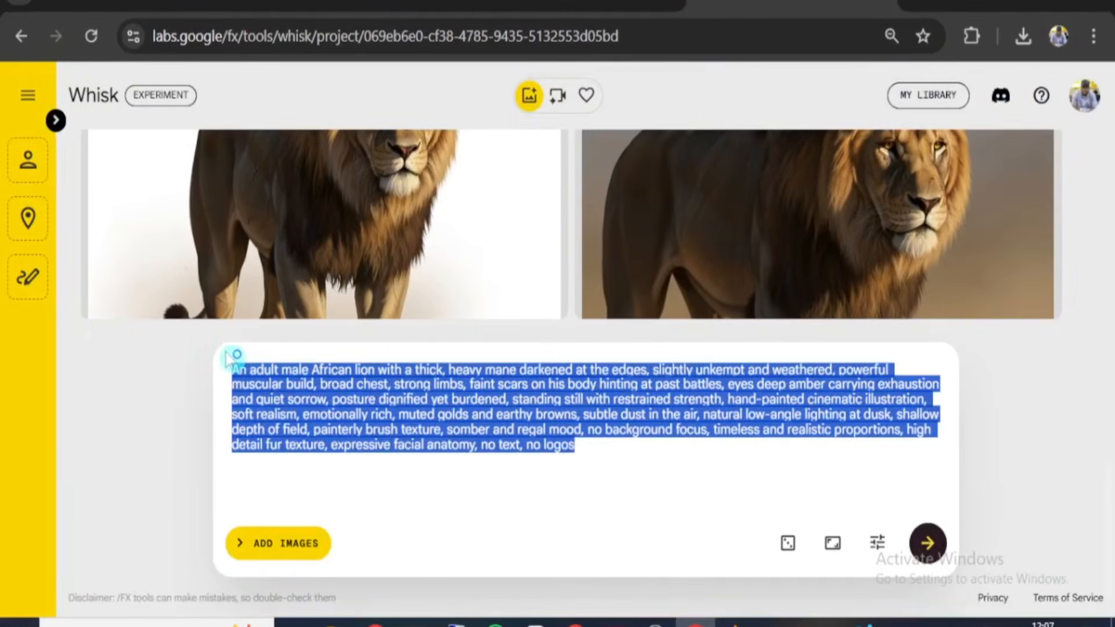
{"action": "key", "text": "ctrl+v"}
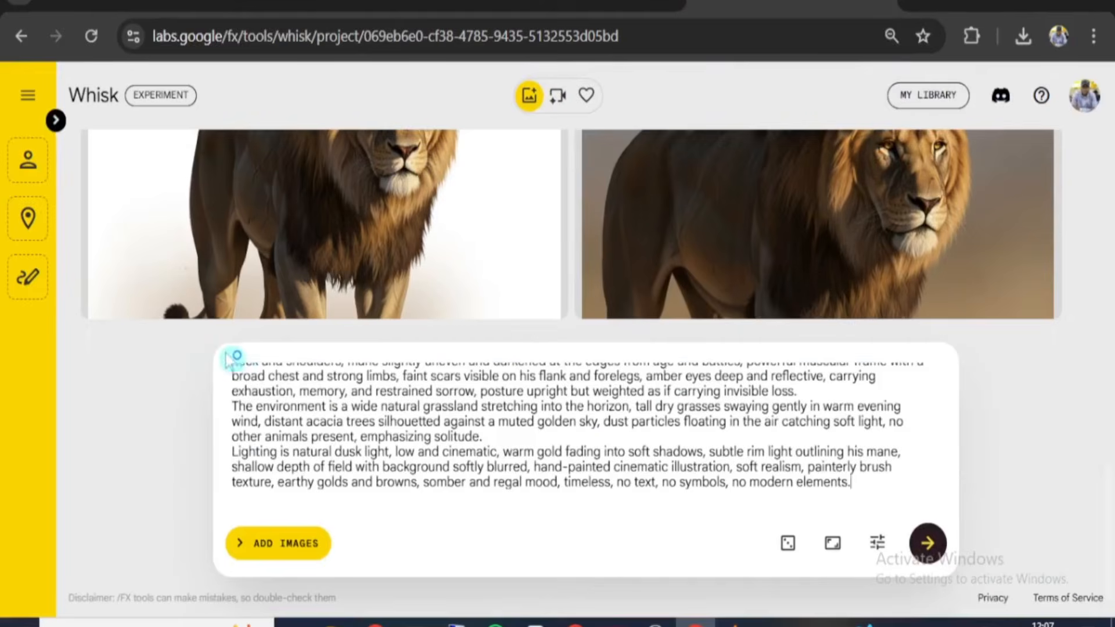
{"action": "left_click", "coordinate": [929, 540]}
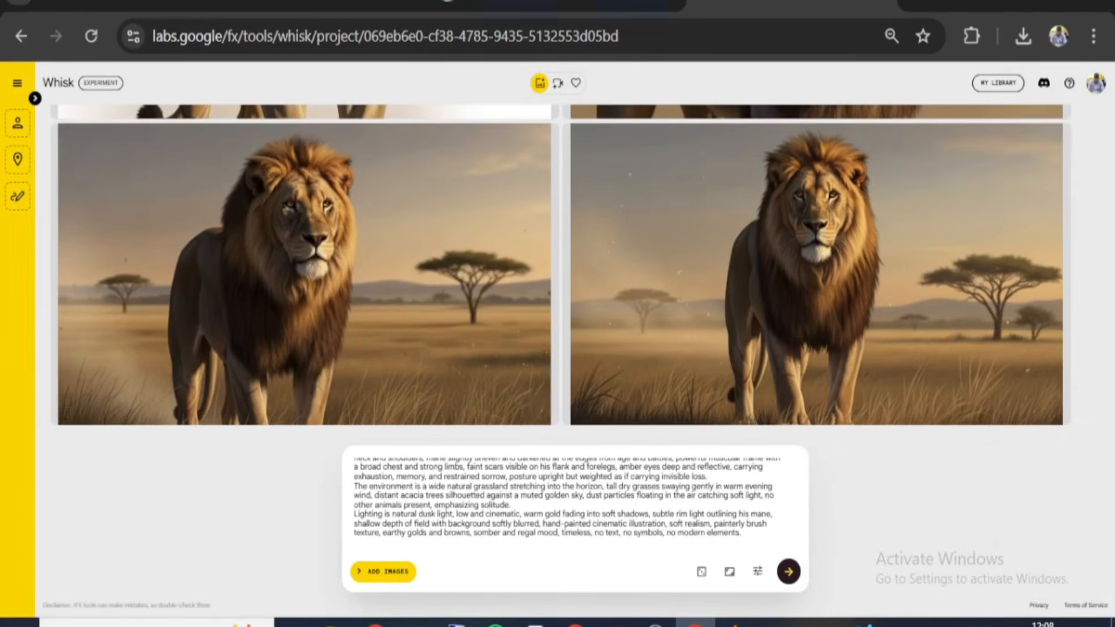
- Copy the Azure blue bird prompt from ChatGPT, replace the lion prompt in Whisk with it and generate the images
{"action": "left_click", "coordinate": [365, 4]}
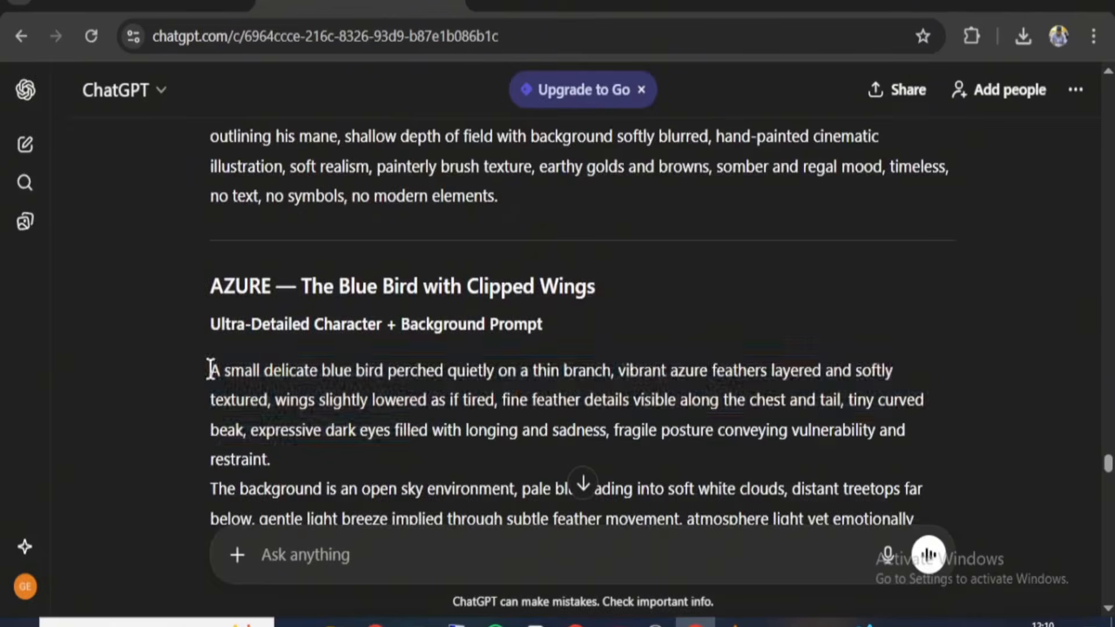
{"action": "left_click_drag", "start_coordinate": [209, 368], "coordinate": [674, 372]}
{"action": "key", "text": "ctrl+c"}
{"action": "scroll", "coordinate": [581, 482], "scroll_direction": "down", "scroll_amount": 2}
{"action": "scroll", "coordinate": [722, 472], "scroll_direction": "down", "scroll_amount": 3}
{"action": "left_click", "coordinate": [777, 4]}
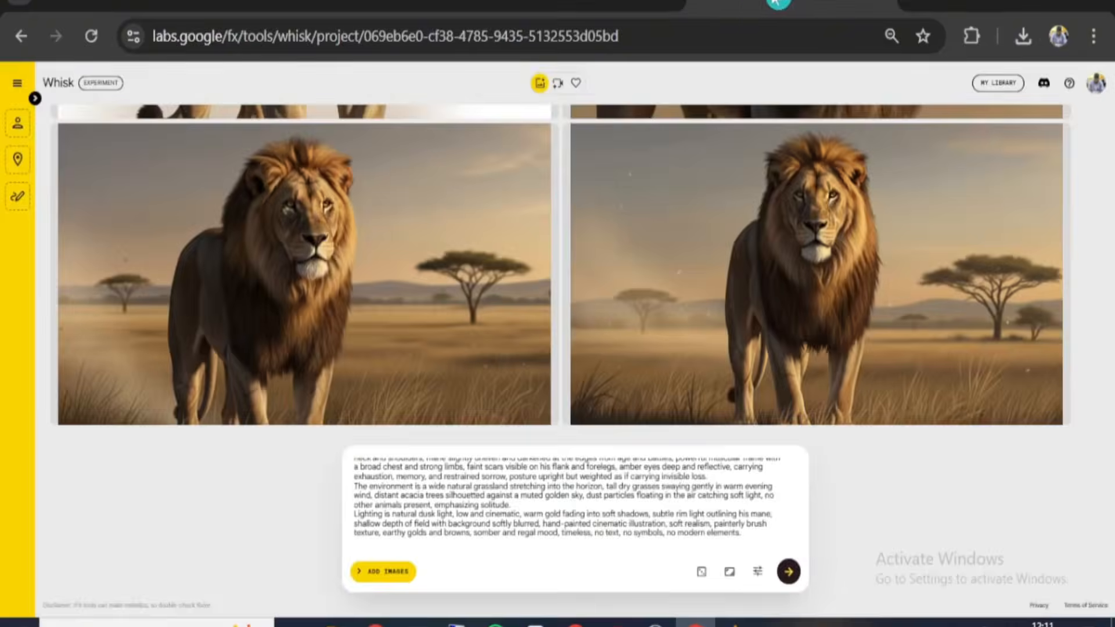
{"action": "left_click", "coordinate": [530, 521]}
{"action": "key", "text": "ctrl+a"}
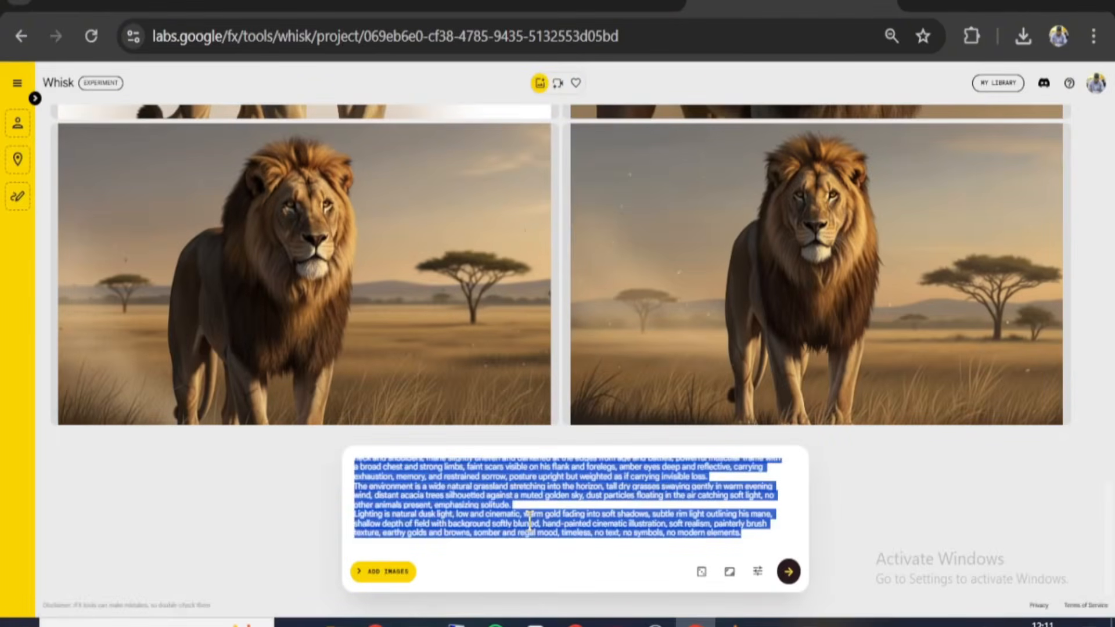
{"action": "key", "text": "ctrl+v"}
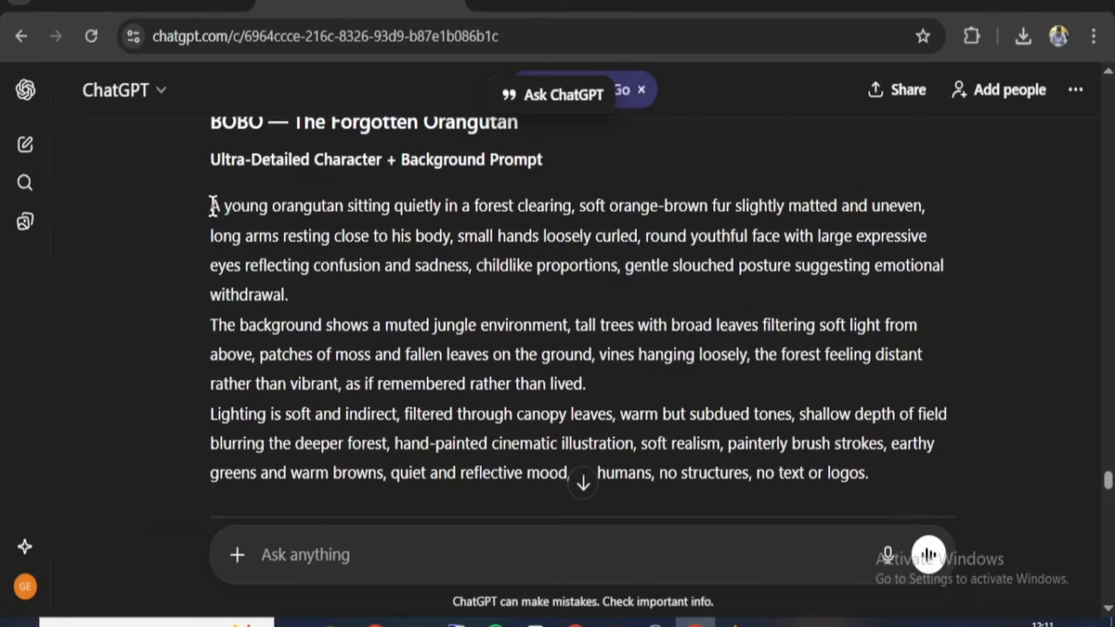
- Copy the Bobo orangutan prompt from ChatGPT, replace the blue bird prompt in Whisk with it and generate the images
{"action": "left_click_drag", "start_coordinate": [213, 206], "coordinate": [903, 487]}
{"action": "key", "text": "ctrl+c"}
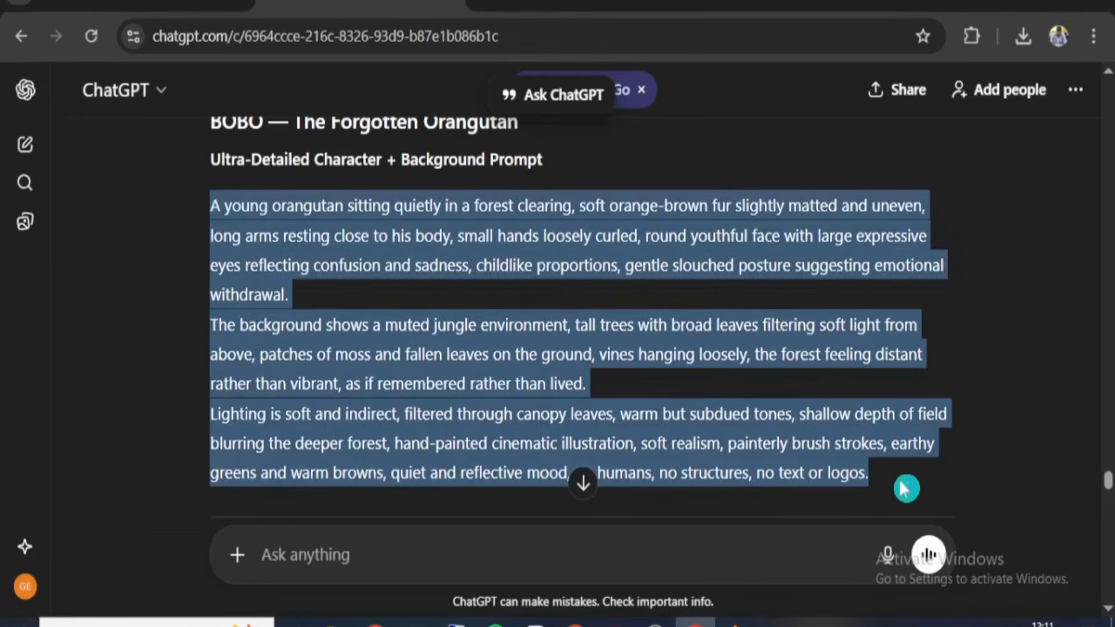
{"action": "scroll", "coordinate": [906, 488], "scroll_direction": "down", "scroll_amount": 2}
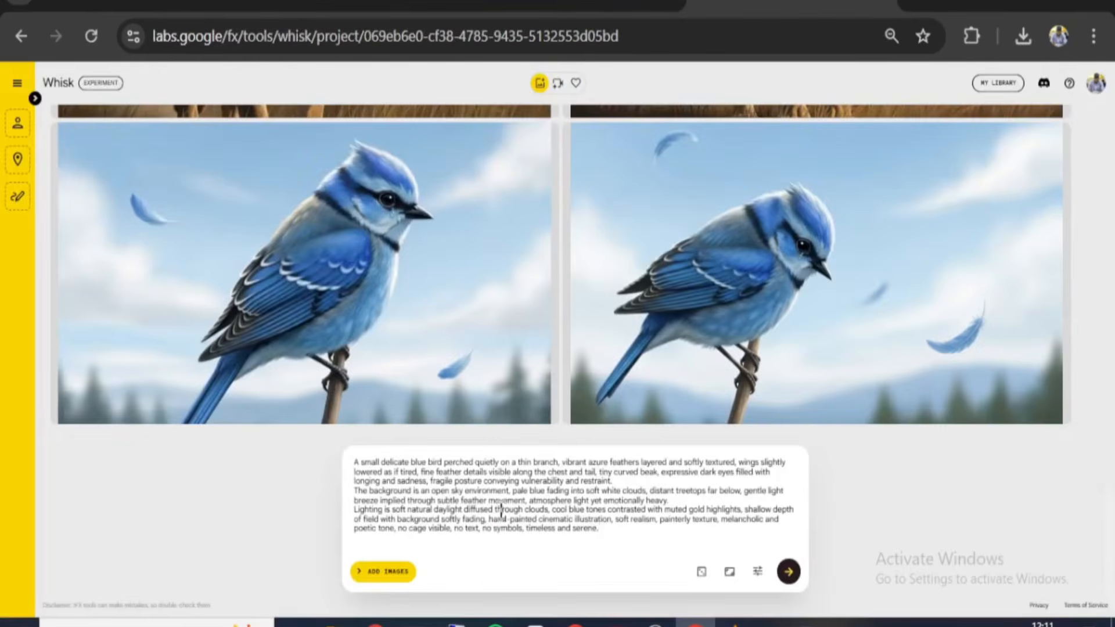
{"action": "key", "text": "ctrl+a"}
{"action": "key", "text": "ctrl+v"}
{"action": "key", "text": "Return"}
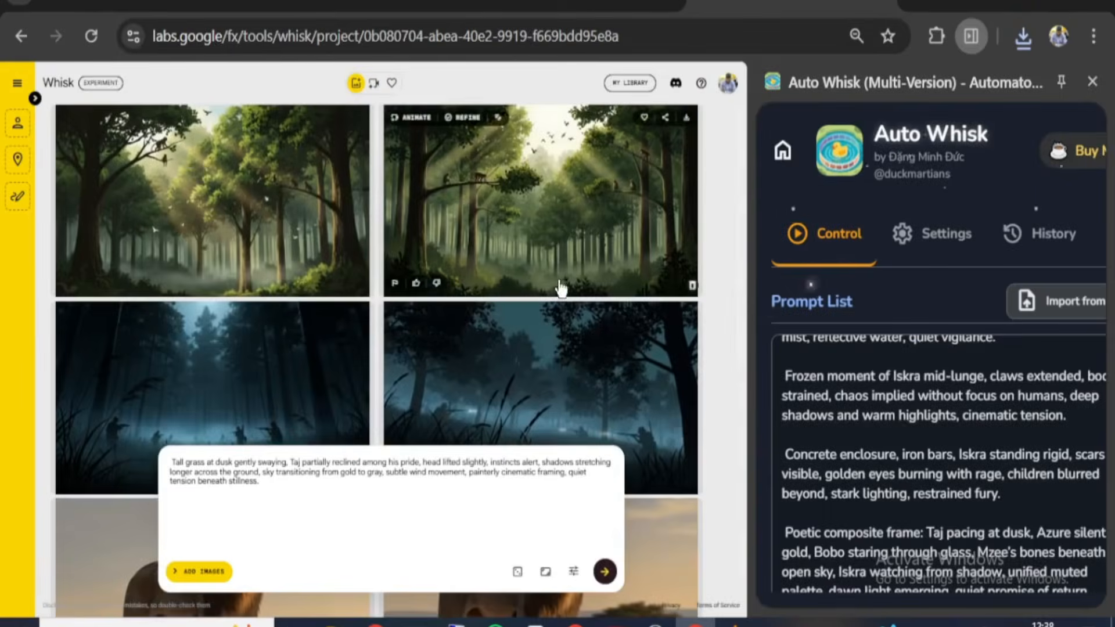
- Expand Whisk's reference image area and add the generated image of the standing lion as a Subject reference
{"action": "left_click", "coordinate": [35, 99]}
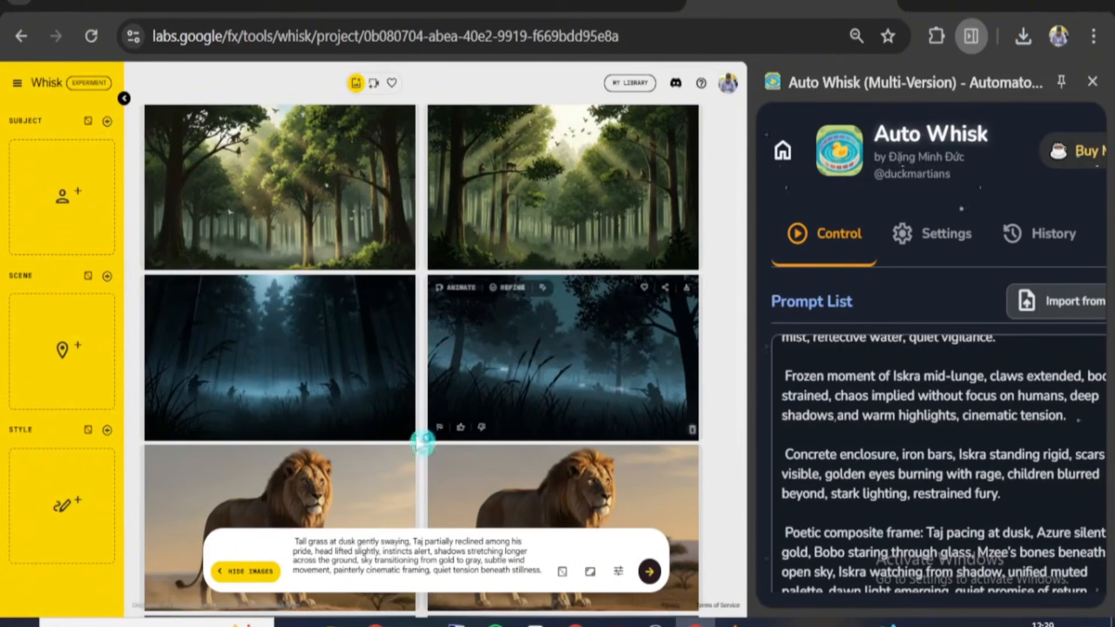
{"action": "scroll", "coordinate": [425, 437], "scroll_direction": "down", "scroll_amount": 3}
{"action": "left_click_drag", "start_coordinate": [494, 449], "coordinate": [64, 199]}
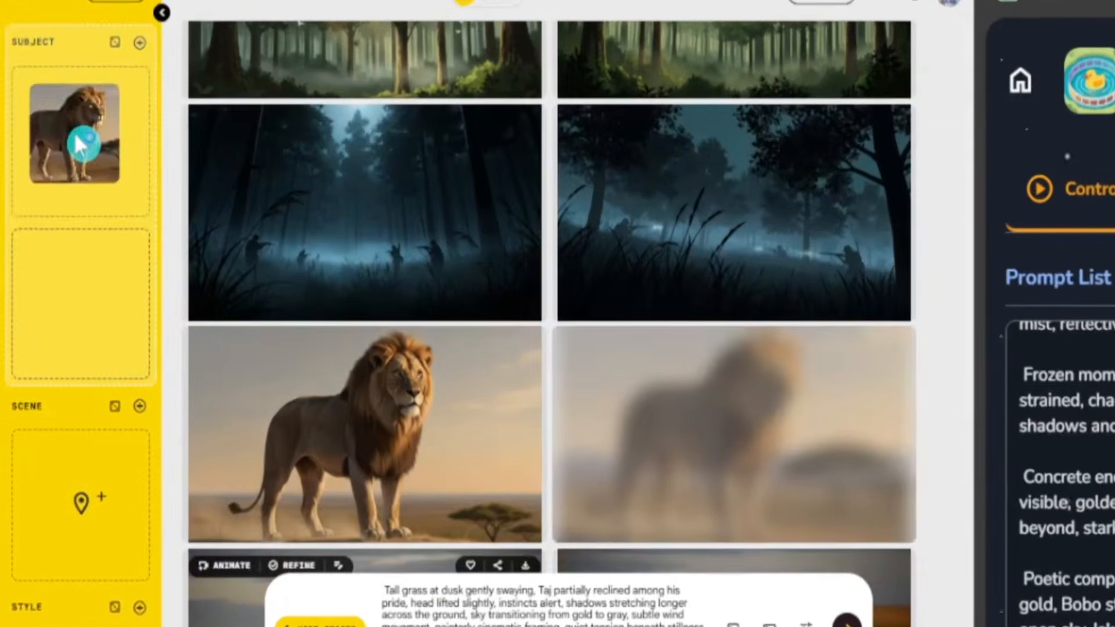
{"action": "left_click_drag", "start_coordinate": [80, 145], "coordinate": [81, 148]}
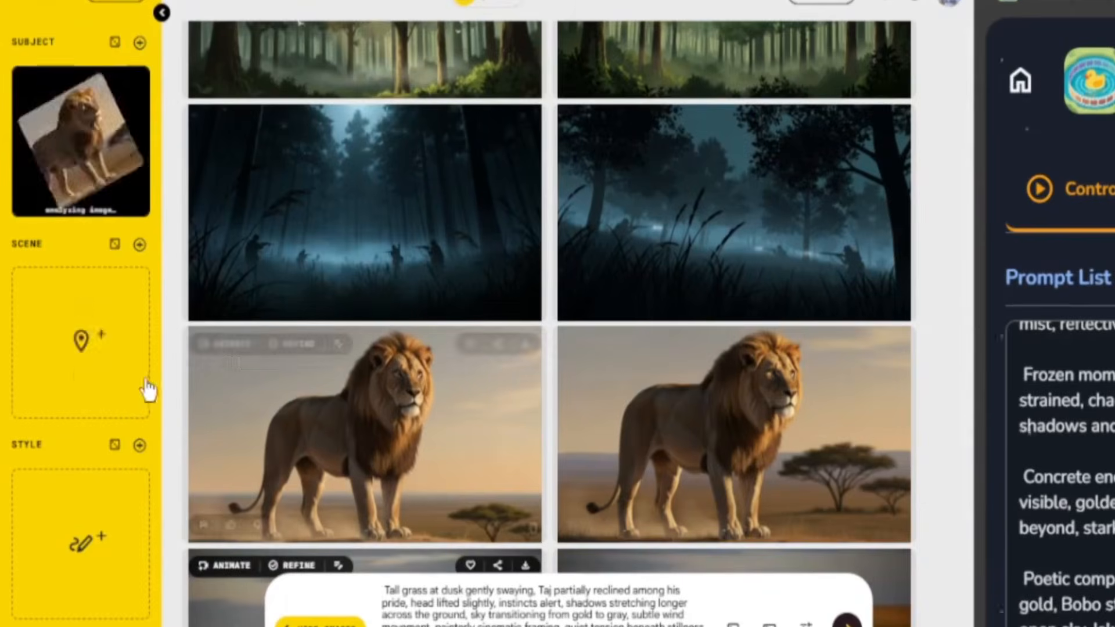
- Add a second Subject slot below the lion reference and view the lion images generated further down
{"action": "left_click", "coordinate": [139, 42]}
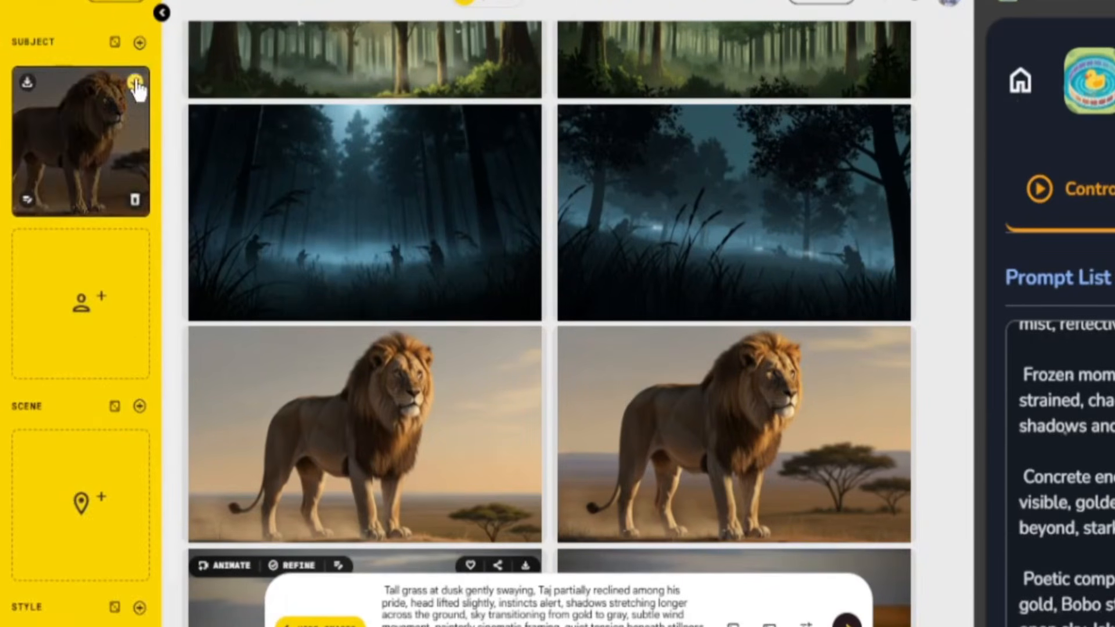
{"action": "mouse_move", "coordinate": [27, 347]}
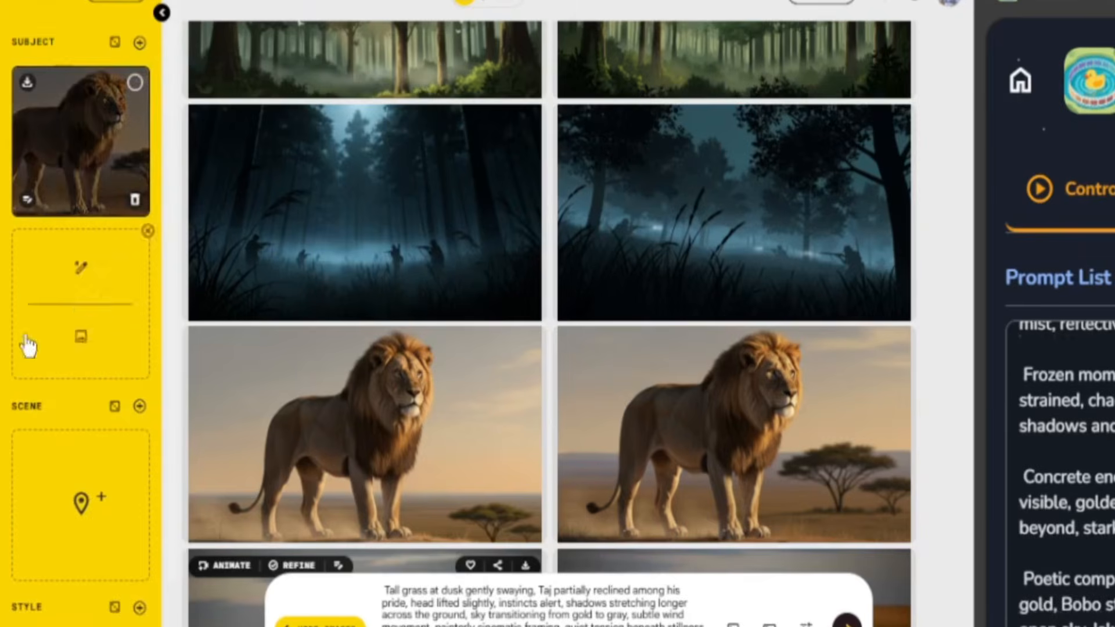
{"action": "scroll", "coordinate": [515, 517], "scroll_direction": "down", "scroll_amount": 3}
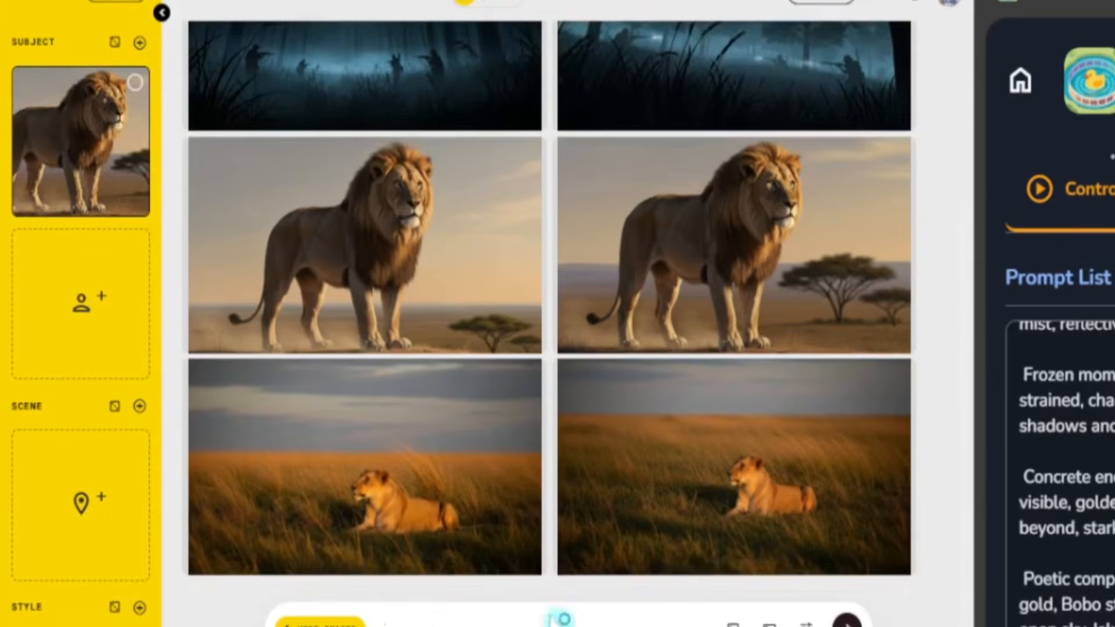
- Add the seated orangutan image from the Whisk Downloads folder as the second Subject reference in Whisk
{"action": "mouse_move", "coordinate": [437, 626]}
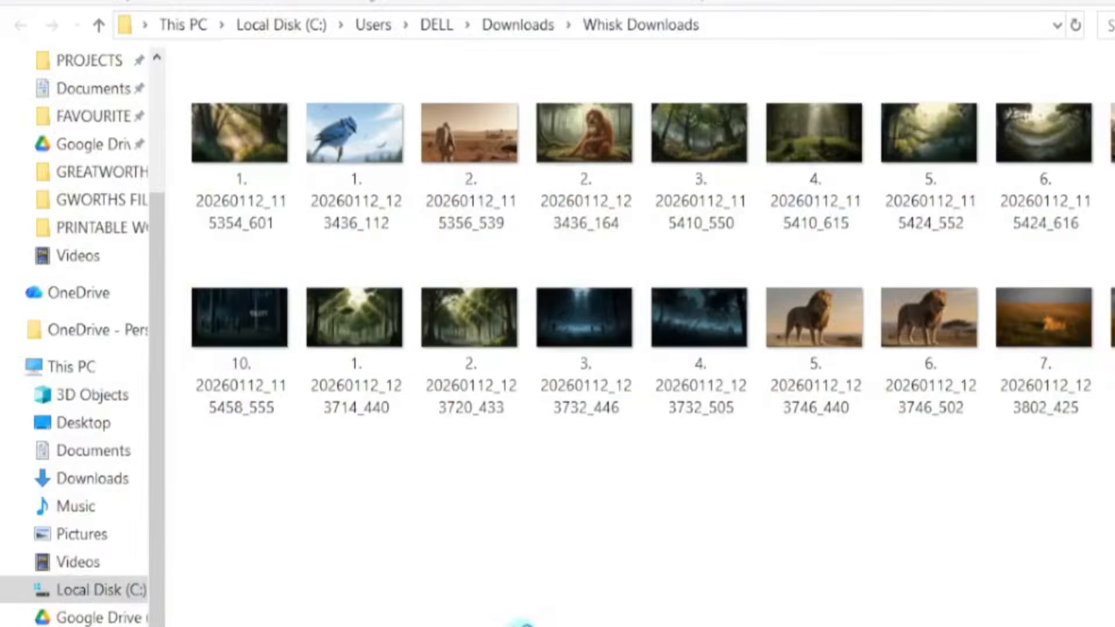
{"action": "left_click", "coordinate": [552, 593]}
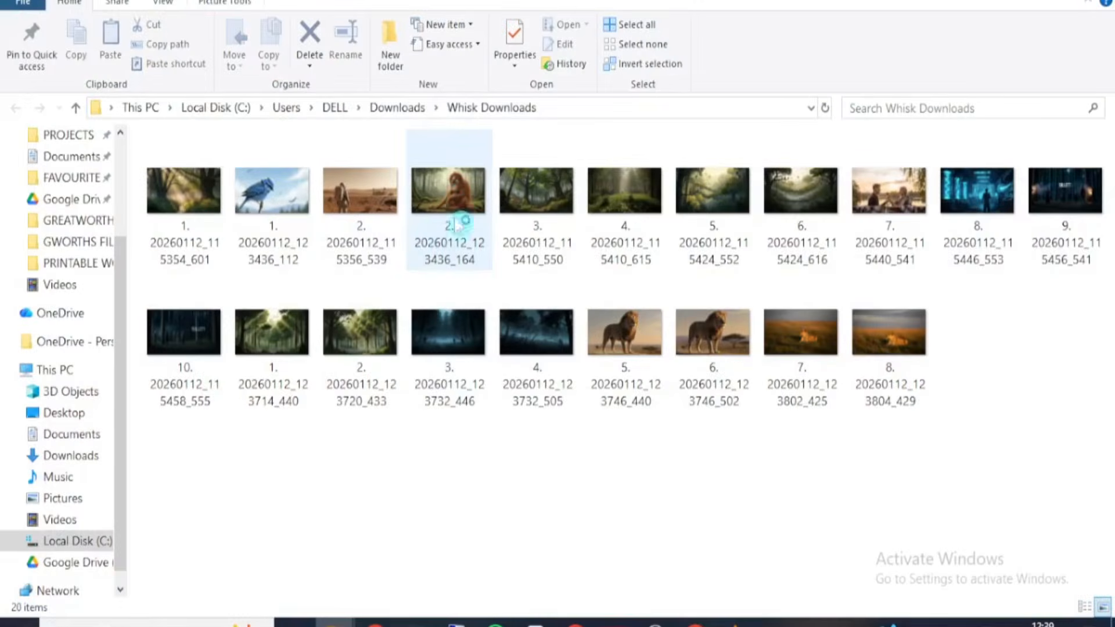
{"action": "double_click", "coordinate": [451, 197]}
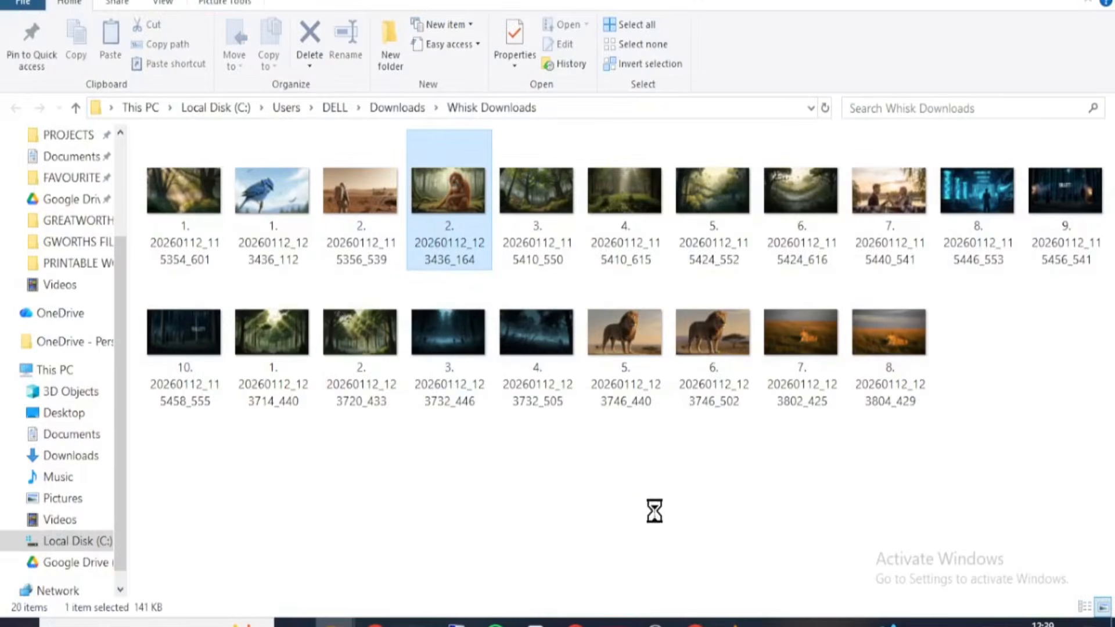
{"action": "left_click_drag", "start_coordinate": [704, 566], "coordinate": [49, 364]}
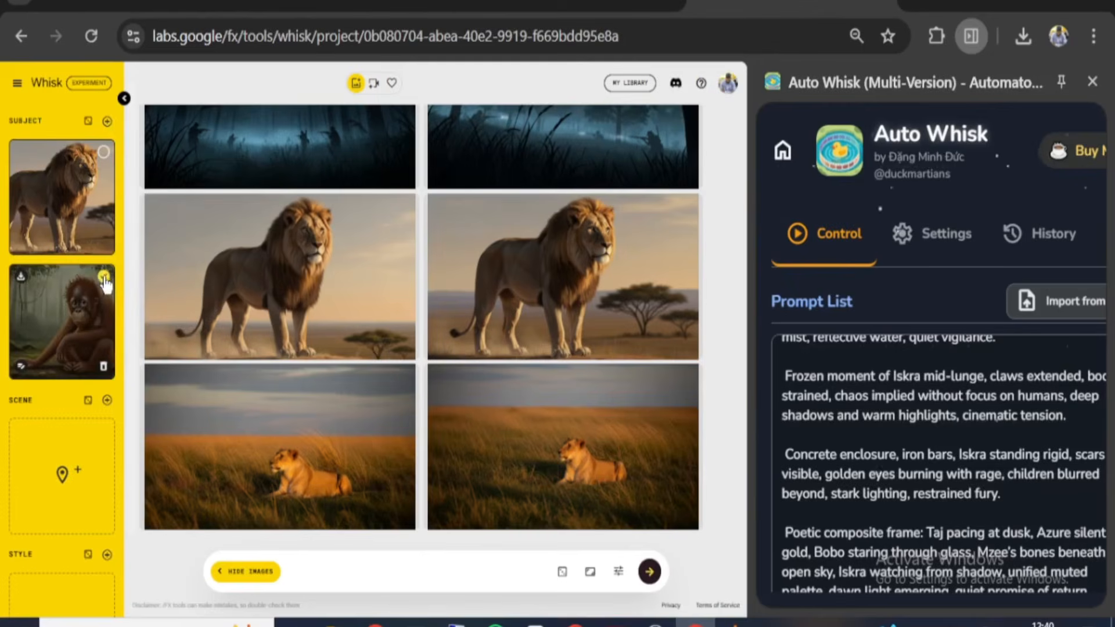
- Add the generated image of the sunlit green forest as the Style reference
{"action": "scroll", "coordinate": [88, 377], "scroll_direction": "down", "scroll_amount": 2}
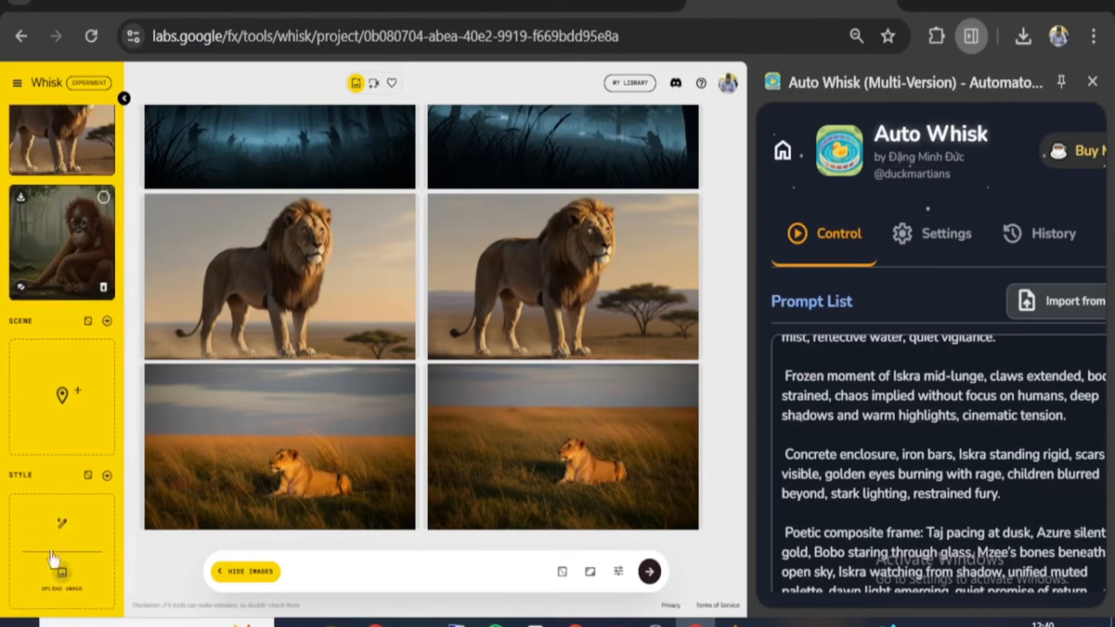
{"action": "scroll", "coordinate": [293, 442], "scroll_direction": "up", "scroll_amount": 3}
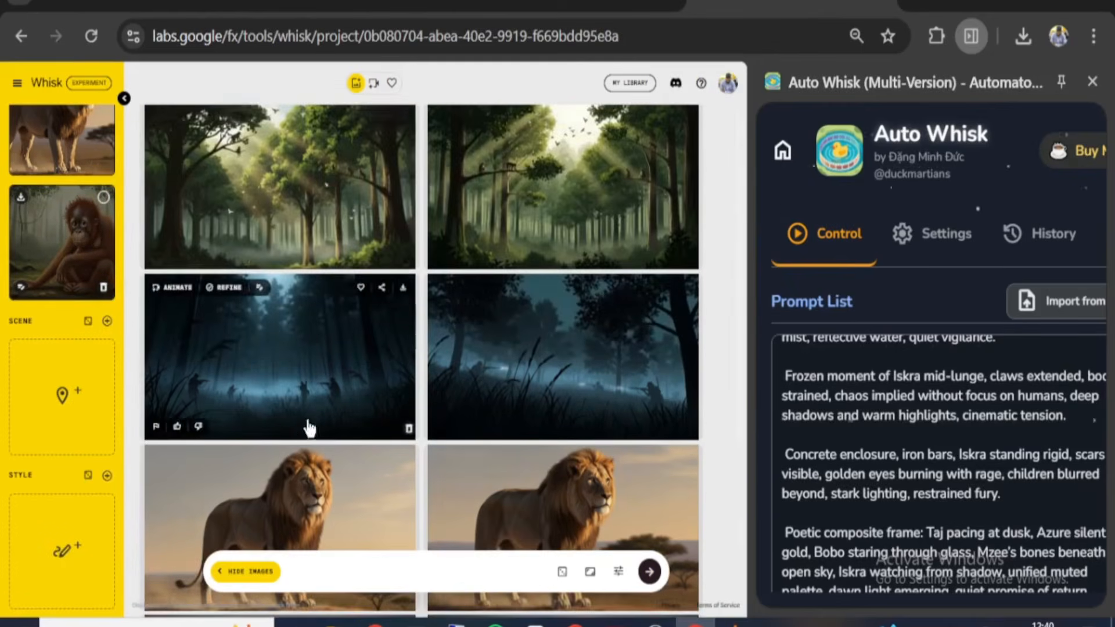
{"action": "left_click_drag", "start_coordinate": [273, 223], "coordinate": [90, 396]}
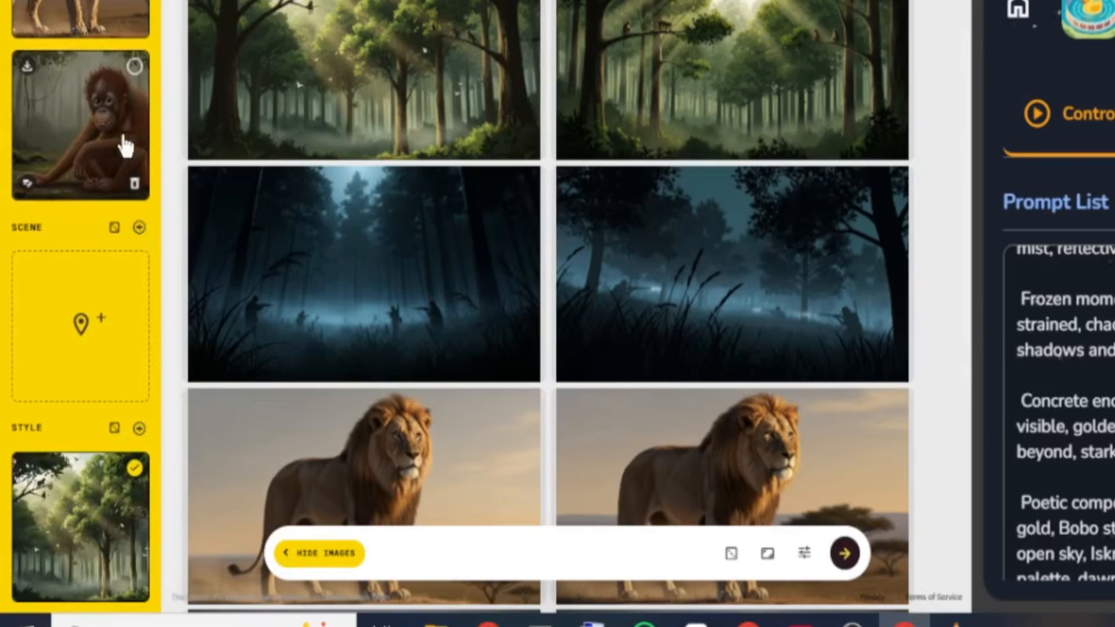
- Activate both the orangutan and the lion Subject references for image generation
{"action": "left_click", "coordinate": [135, 67]}
{"action": "scroll", "coordinate": [138, 46], "scroll_direction": "up", "scroll_amount": 2}
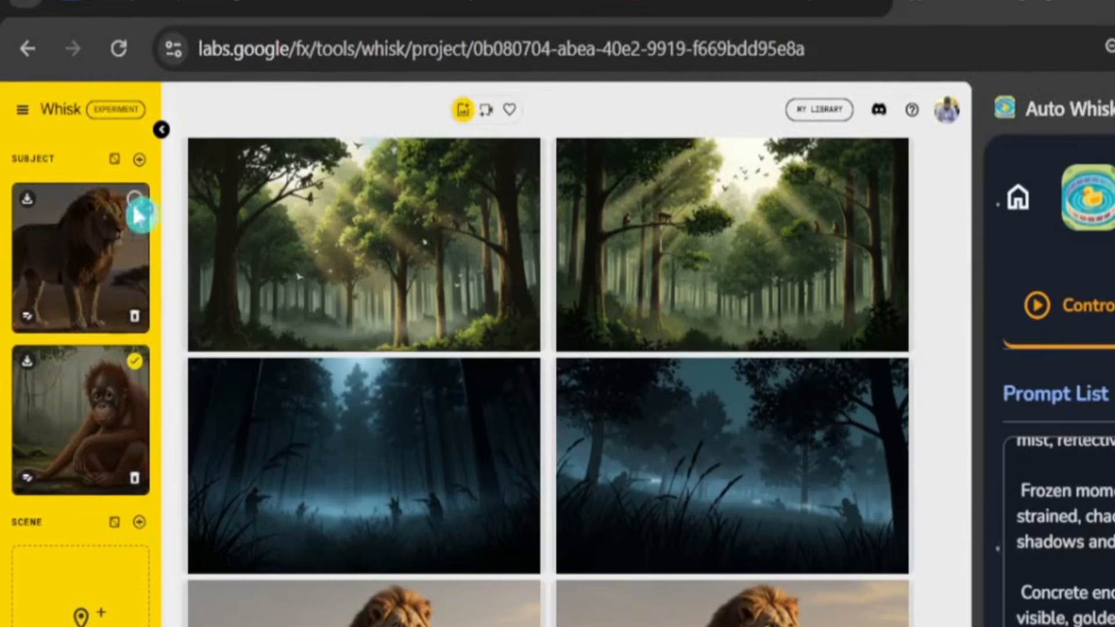
{"action": "left_click", "coordinate": [135, 200]}
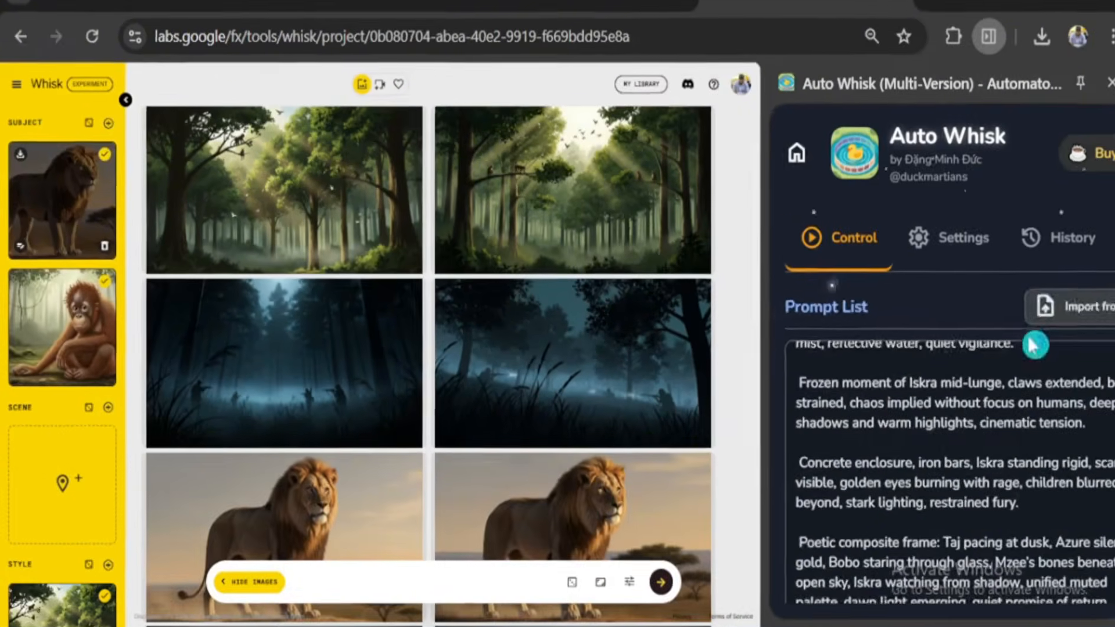
- Delete the Iskra marsh and mid-lunge prompts from the Auto Whisk prompt list and run it on the current project
{"action": "scroll", "coordinate": [1006, 359], "scroll_direction": "down", "scroll_amount": 2}
{"action": "scroll", "coordinate": [839, 398], "scroll_direction": "up", "scroll_amount": 5}
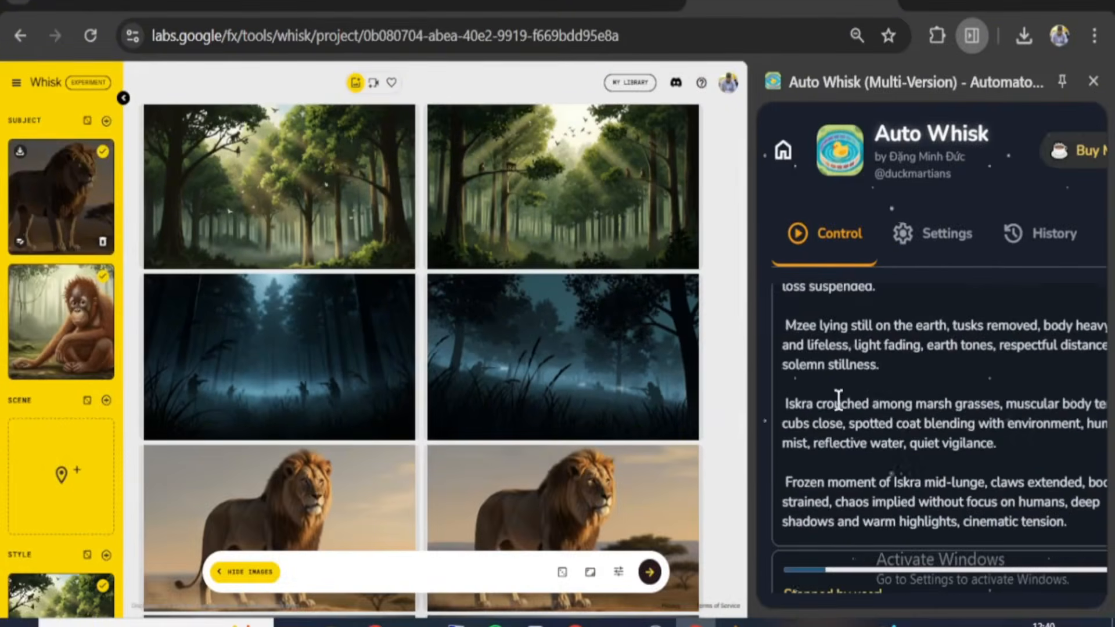
{"action": "left_click_drag", "start_coordinate": [785, 396], "coordinate": [921, 552]}
{"action": "key", "text": "BackSpace"}
{"action": "scroll", "coordinate": [868, 400], "scroll_direction": "down", "scroll_amount": 3}
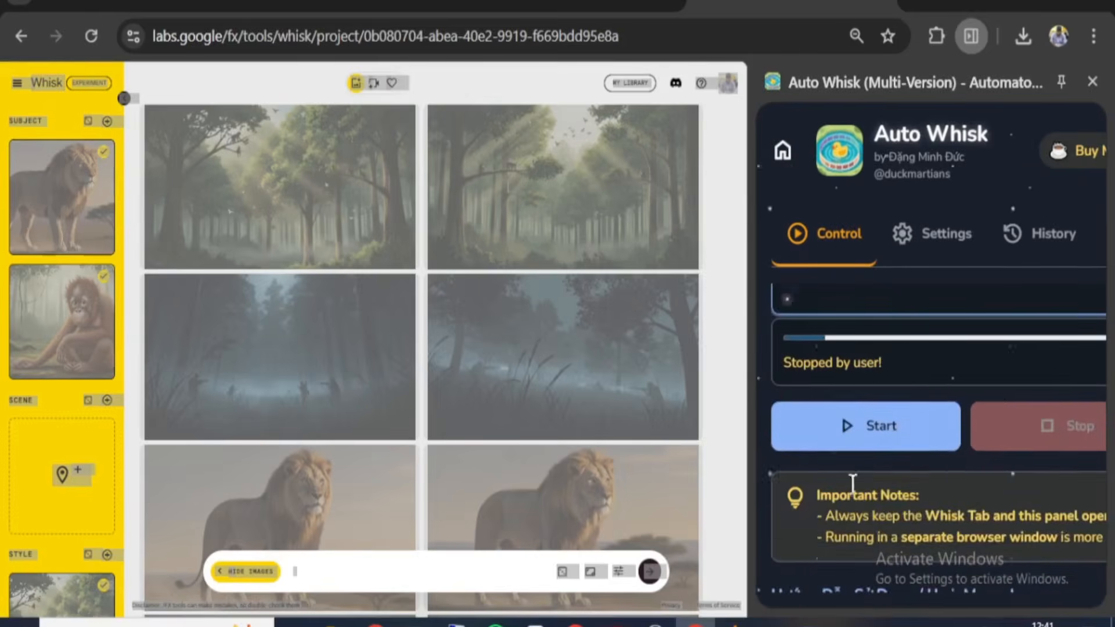
{"action": "left_click", "coordinate": [870, 440]}
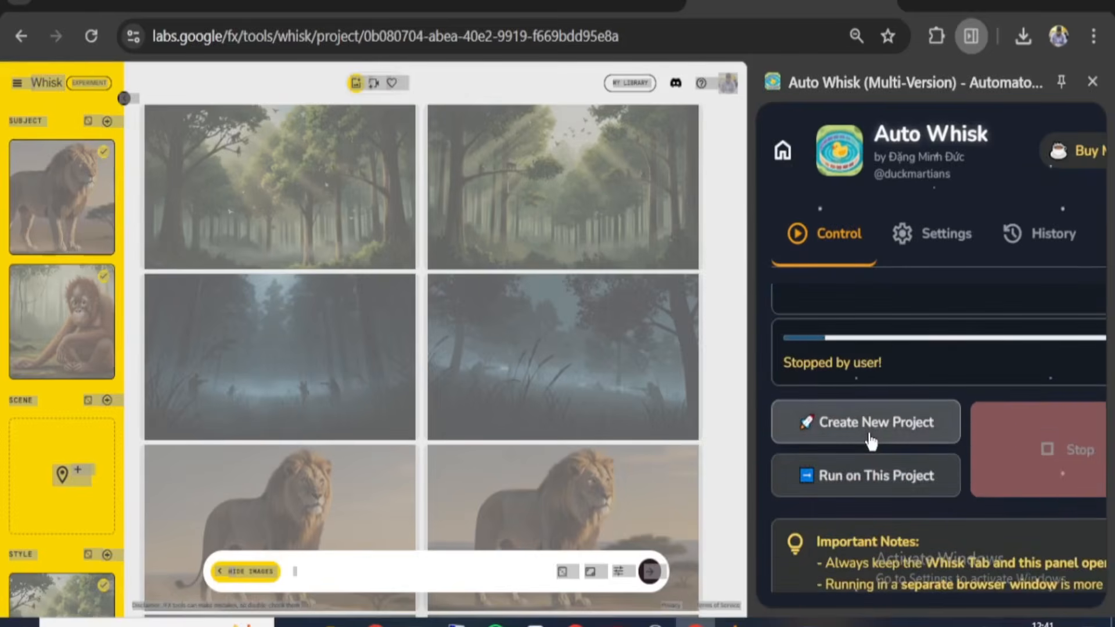
{"action": "left_click", "coordinate": [853, 481]}
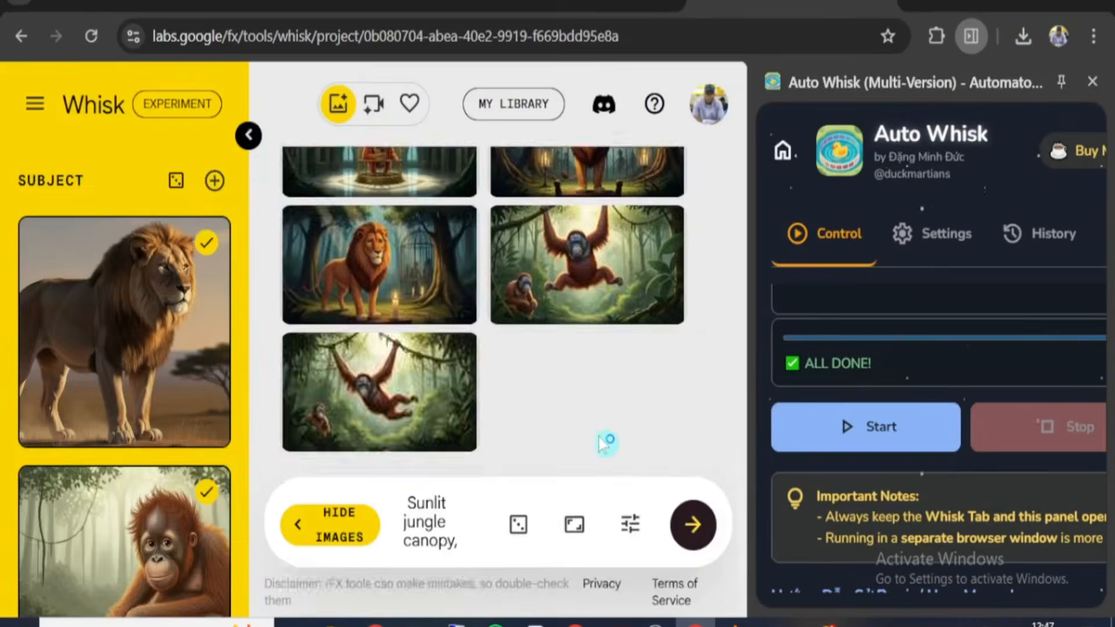
- Review the generated scene images in Whisk and the files saved in the Whisk Downloads folder
{"action": "scroll", "coordinate": [604, 444], "scroll_direction": "up", "scroll_amount": 5}
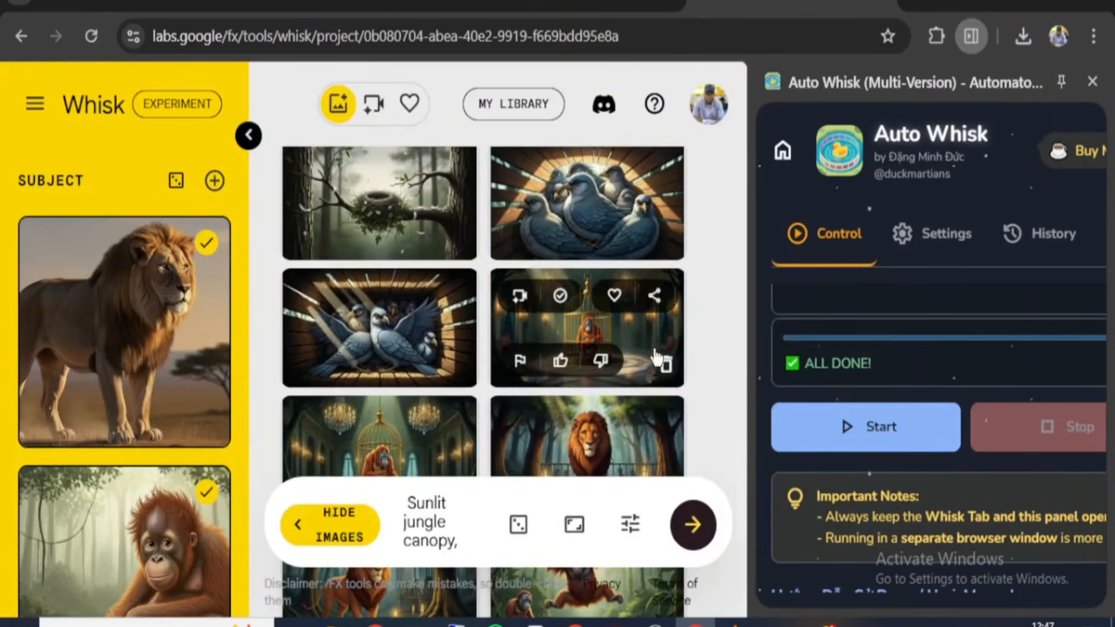
{"action": "scroll", "coordinate": [657, 336], "scroll_direction": "up", "scroll_amount": 5}
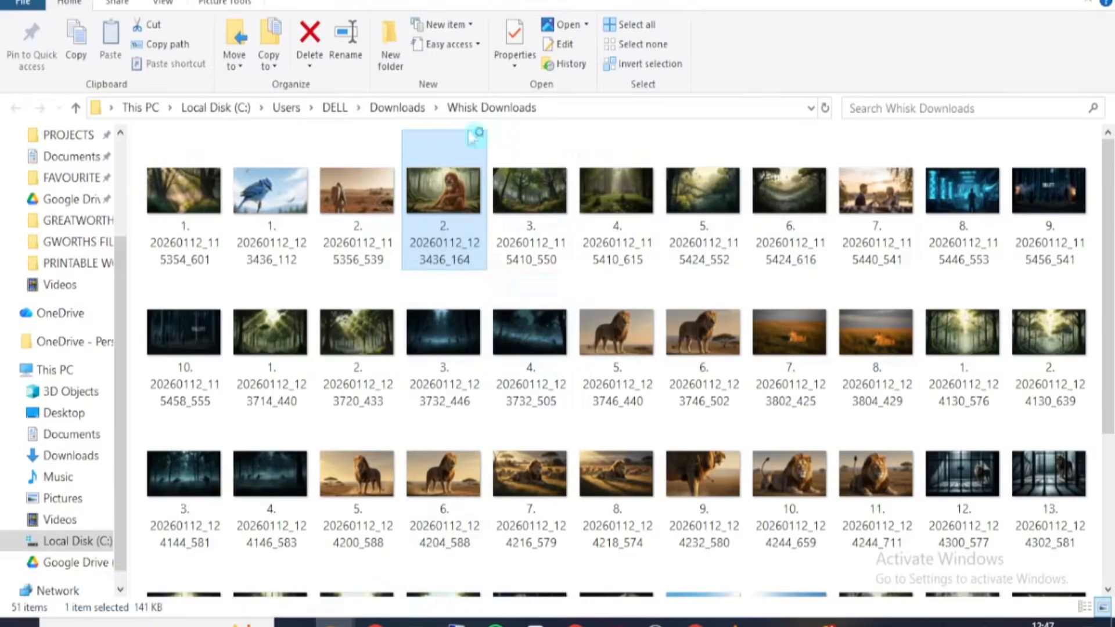
{"action": "left_click_drag", "start_coordinate": [451, 115], "coordinate": [527, 123]}
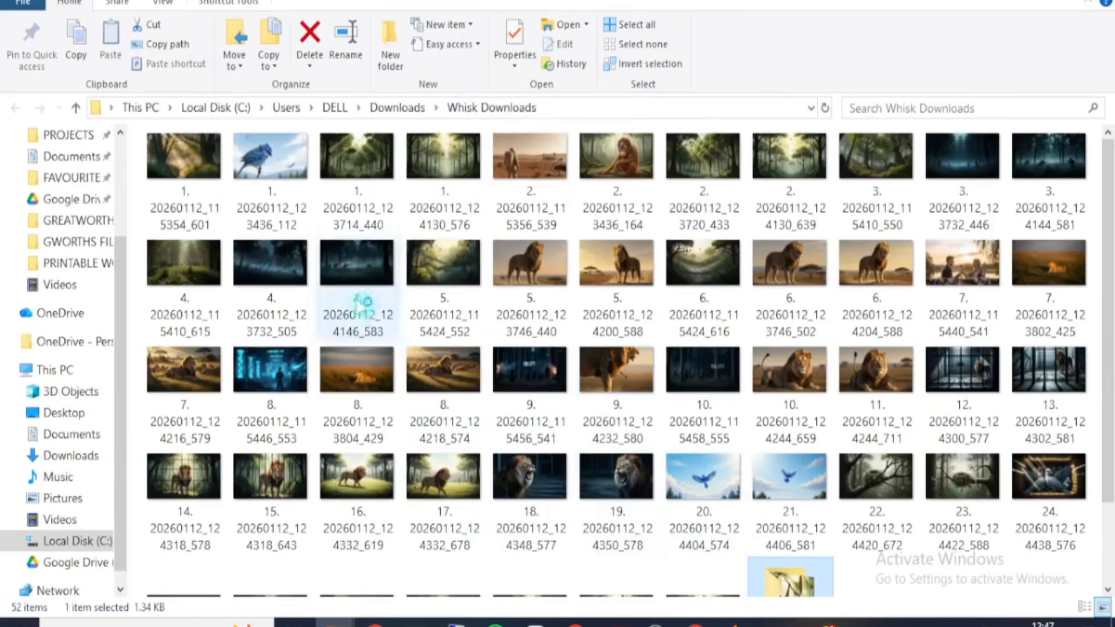
{"action": "scroll", "coordinate": [672, 463], "scroll_direction": "down", "scroll_amount": 2}
{"action": "scroll", "coordinate": [676, 407], "scroll_direction": "up", "scroll_amount": 2}
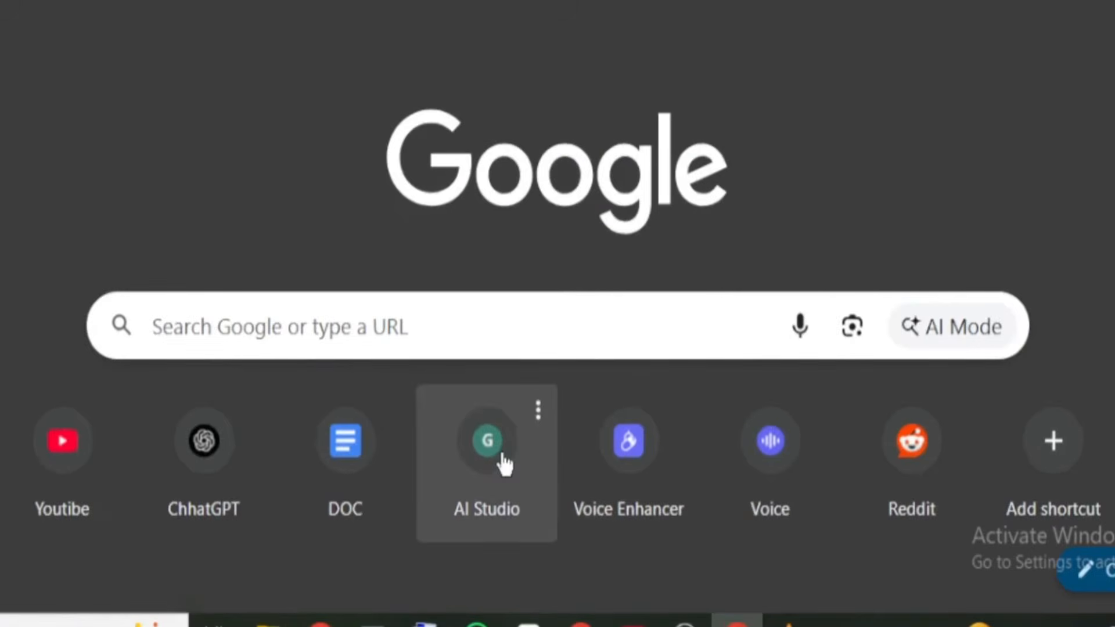
- Open Google AI Studio and set up Gemini 2.5 Pro Preview TTS in single-speaker audio mode
{"action": "left_click", "coordinate": [507, 464]}
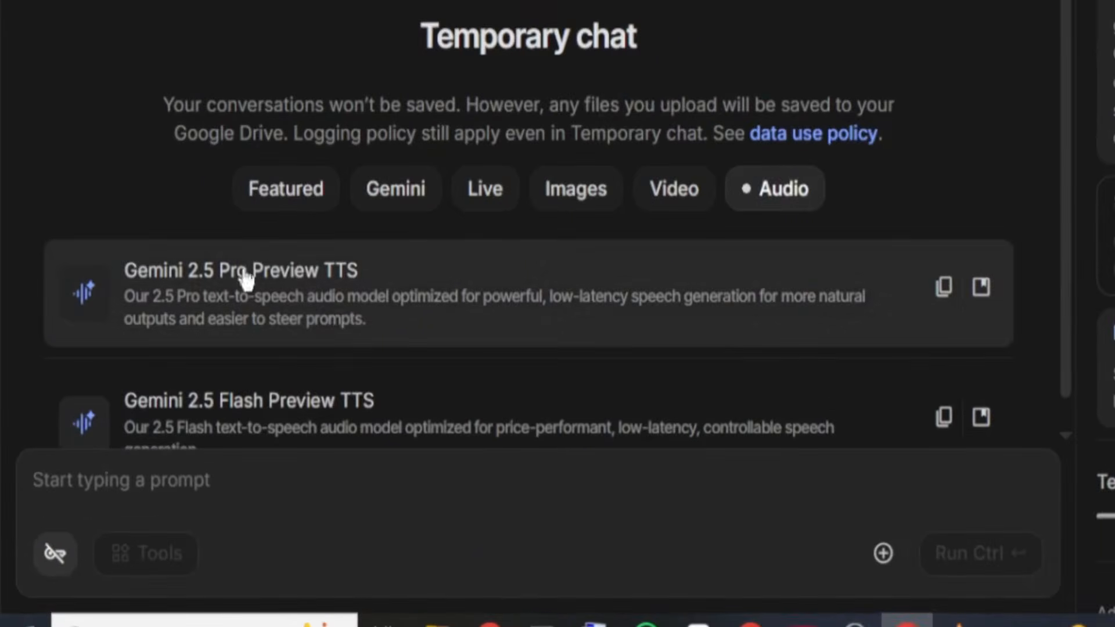
{"action": "left_click", "coordinate": [331, 316]}
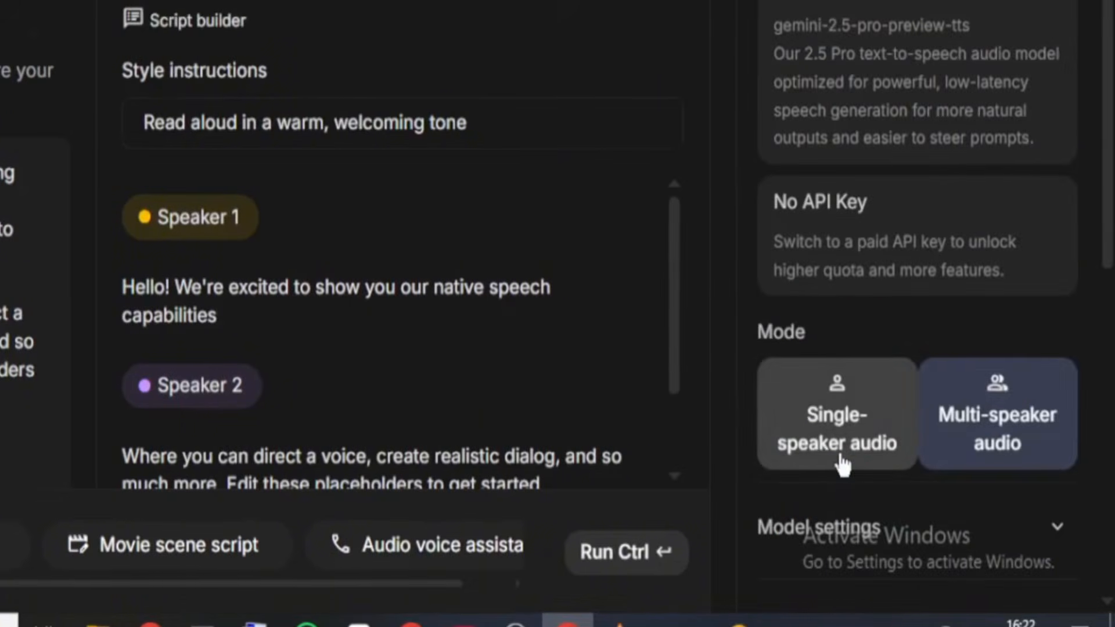
{"action": "left_click", "coordinate": [840, 457]}
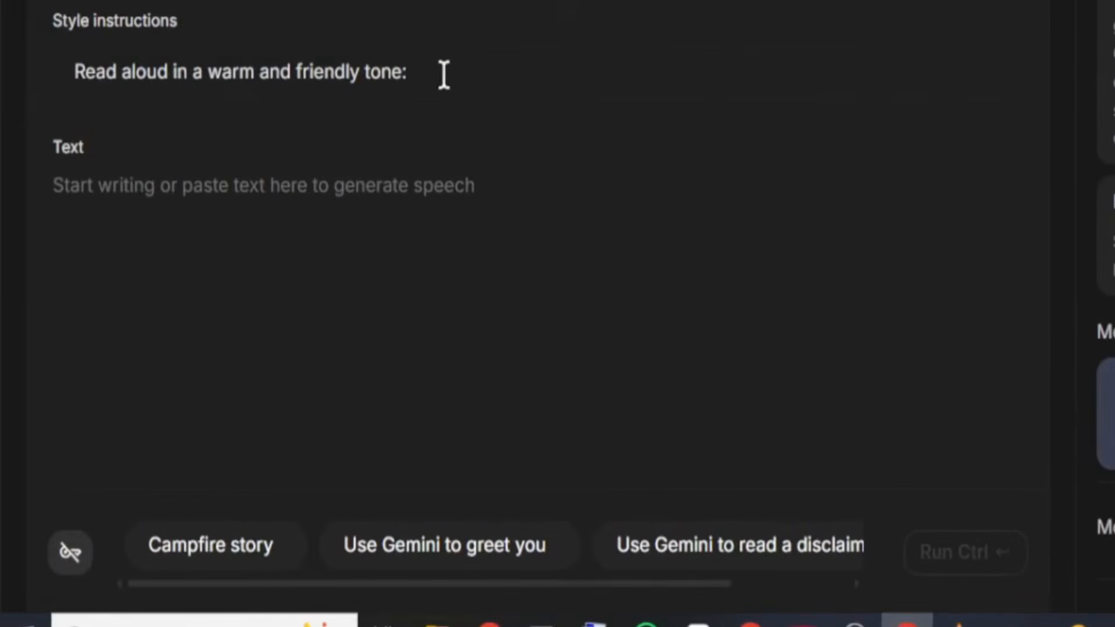
- Set the style instructions to "calm natural narrative" and enter the opening of the forest and Taj story as the speech text
{"action": "left_click_drag", "start_coordinate": [445, 74], "coordinate": [118, 76]}
{"action": "type", "text": "Calm natural narrative"}
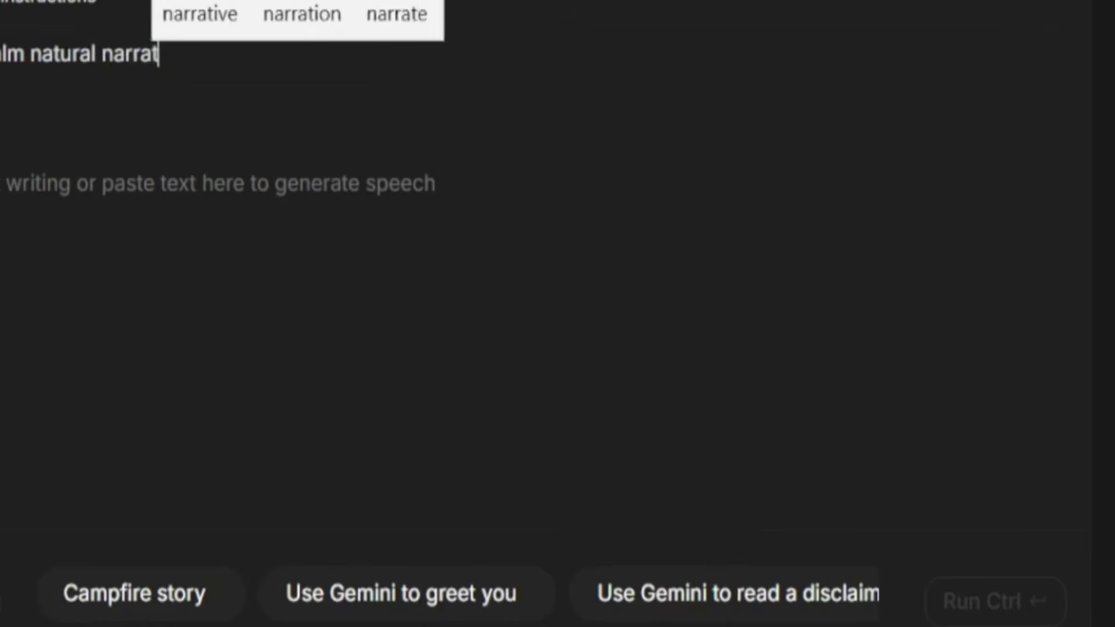
{"action": "left_click", "coordinate": [255, 89]}
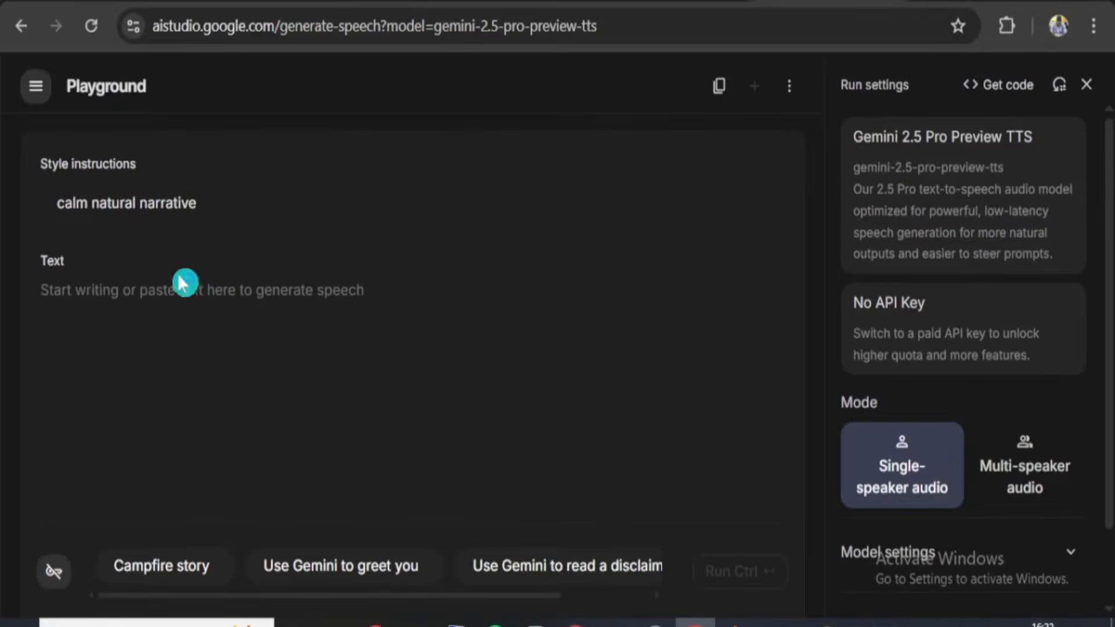
{"action": "left_click", "coordinate": [152, 294]}
{"action": "type", "text": "The forest had always been a lively place where you could hear the monkeys chatter, the birds chirp, and the symphony of the life of wild animals playing in the most melodious of voices. But that was when the land was uninterrupted. One night, it all changed when humans cut through the undergrowth with rifles in their hands. Then there was silence. Taj: The Stolen King Taj had ruled the jungle for more than a decade. He was a brave lion with a thick mane and a well-built muscular structure. Although he had proved his might and strength in the early years of his life by winning several battles, nothing prepared him for the day his power was to be nullified. The poachers came at dusk, shadows slinking through the tall grass while the pride was resting. And all of a sudden came a low whizzing sound; he felt a sharp sting in his flank; and the world blurred. When Taj woke up, the earth no longer smelled of sun and dust. His surroundings were not where he had spent his whole life; instead, the air was stale and smelled of iron and urine."}
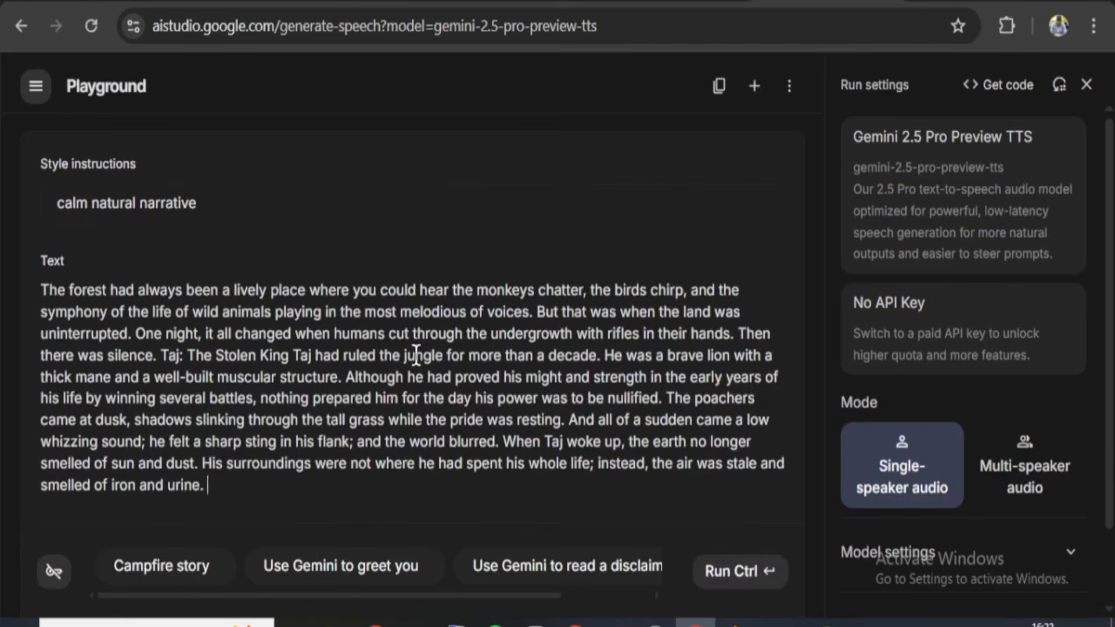
- Choose Enceladus as the narration voice and download the generated speech audio
{"action": "scroll", "coordinate": [964, 523], "scroll_direction": "down", "scroll_amount": 2}
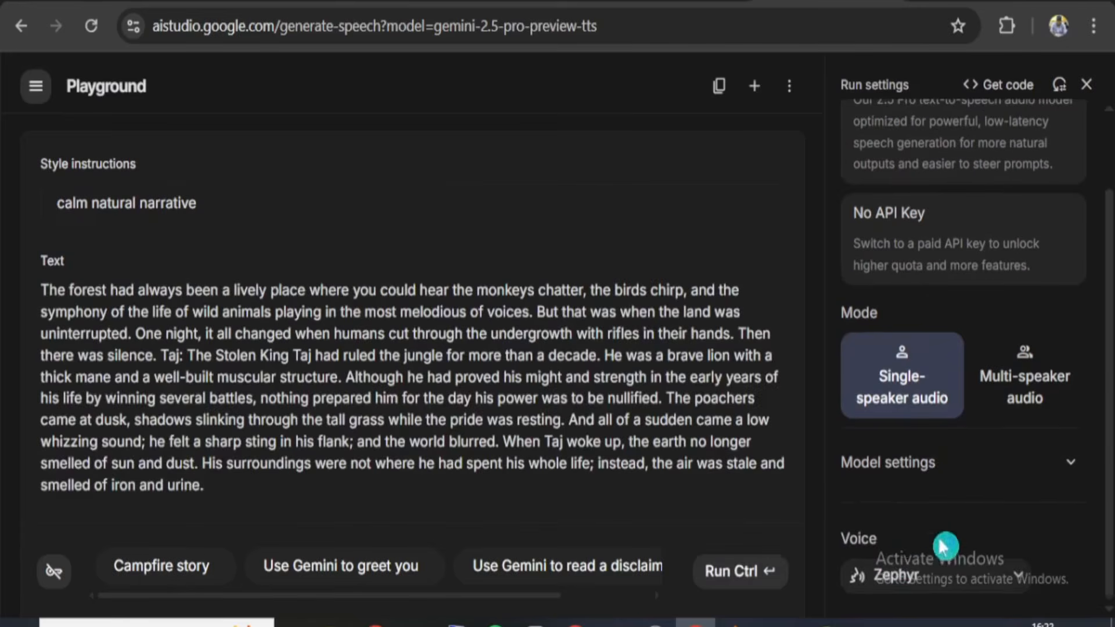
{"action": "left_click", "coordinate": [934, 574]}
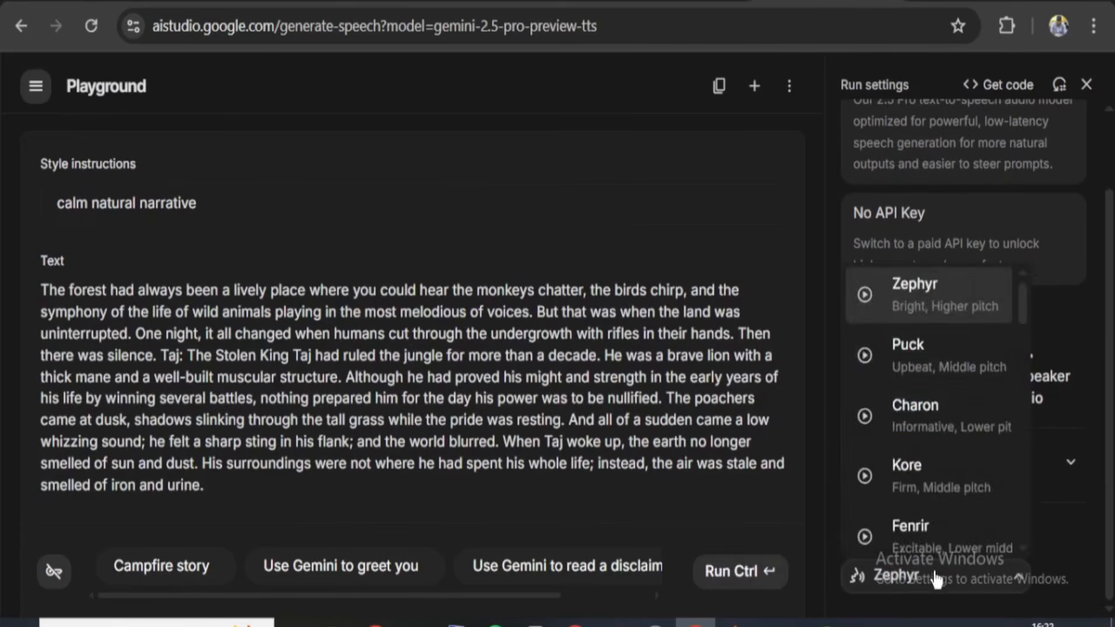
{"action": "scroll", "coordinate": [939, 486], "scroll_direction": "down", "scroll_amount": 4}
{"action": "scroll", "coordinate": [939, 486], "scroll_direction": "down", "scroll_amount": 3}
{"action": "left_click", "coordinate": [940, 467]}
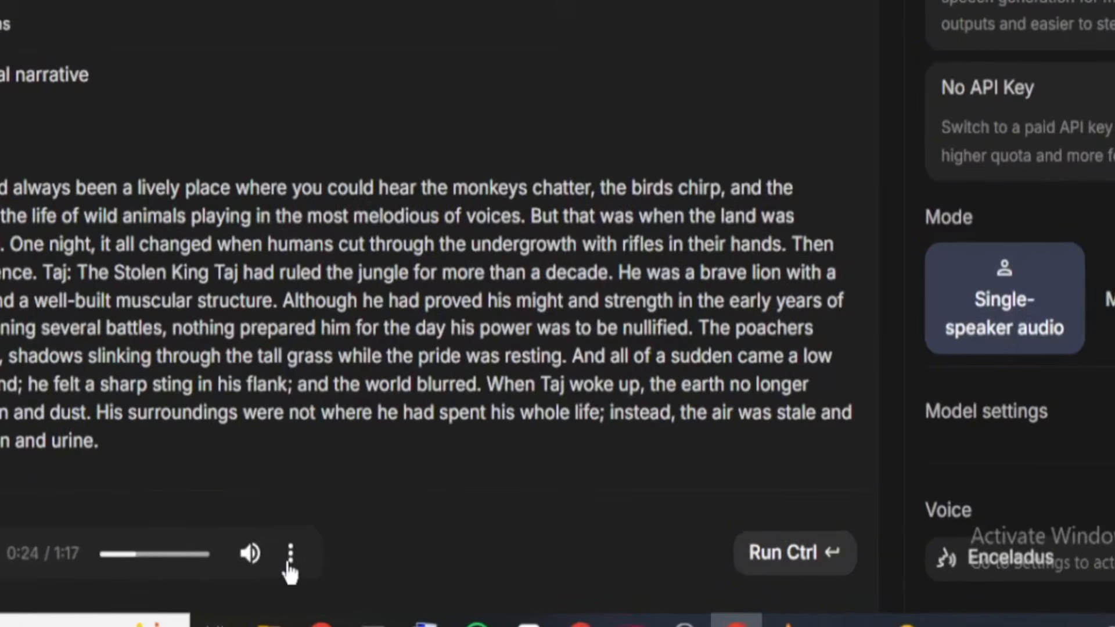
{"action": "left_click", "coordinate": [351, 574]}
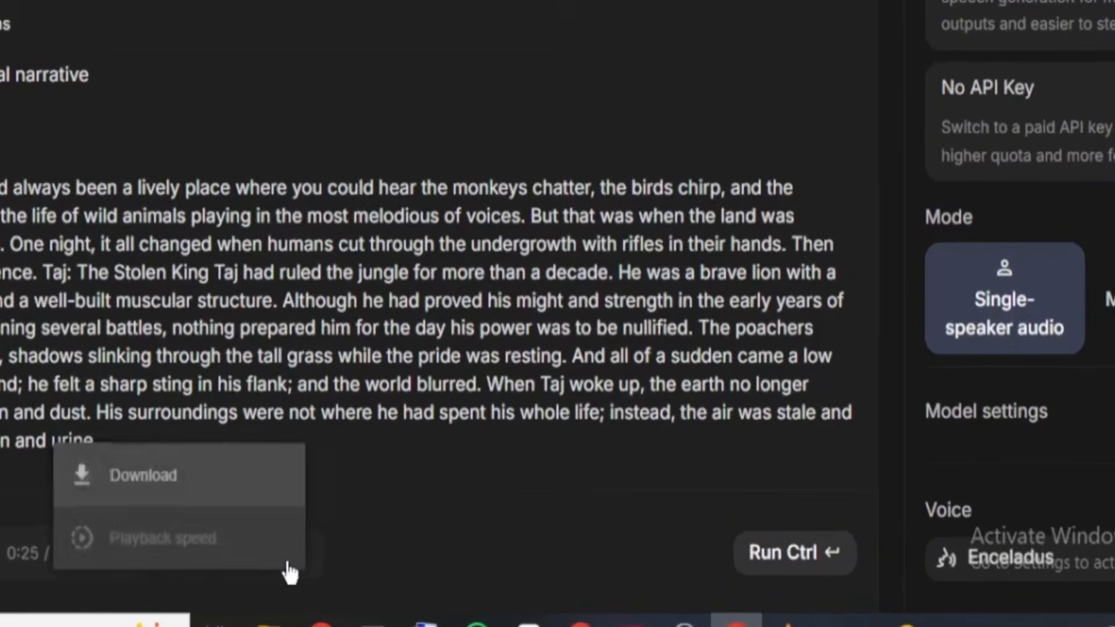
{"action": "left_click", "coordinate": [164, 492]}
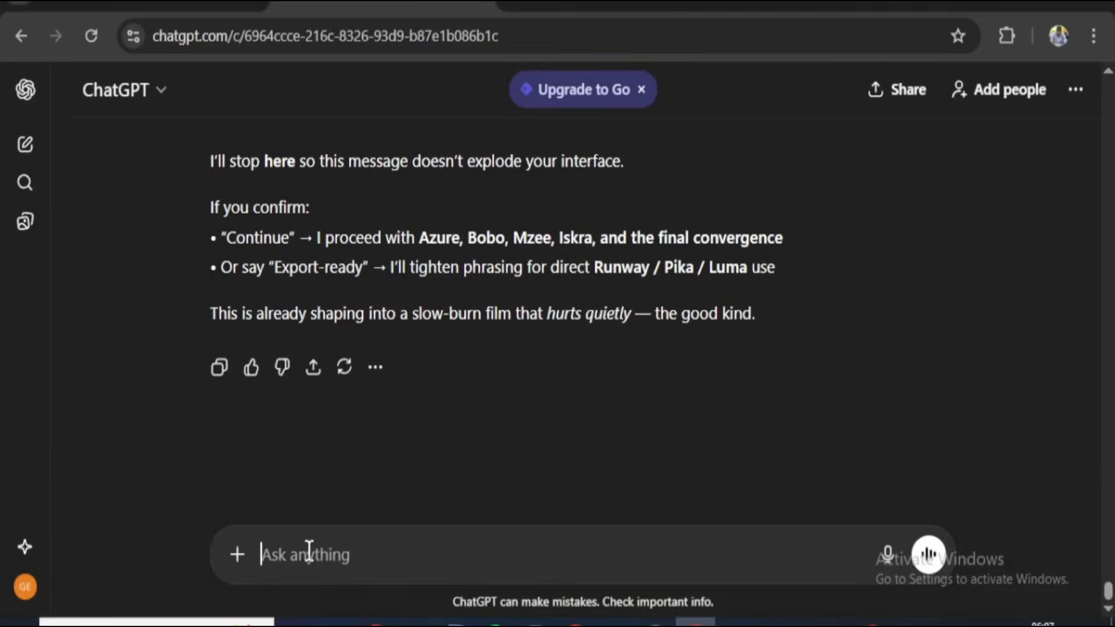
- Submit the cinematic video prompt engineer instructions in ChatGPT, asking for one animation prompt per script line, and review the scene prompts it writes
{"action": "key", "text": "ctrl+v"}
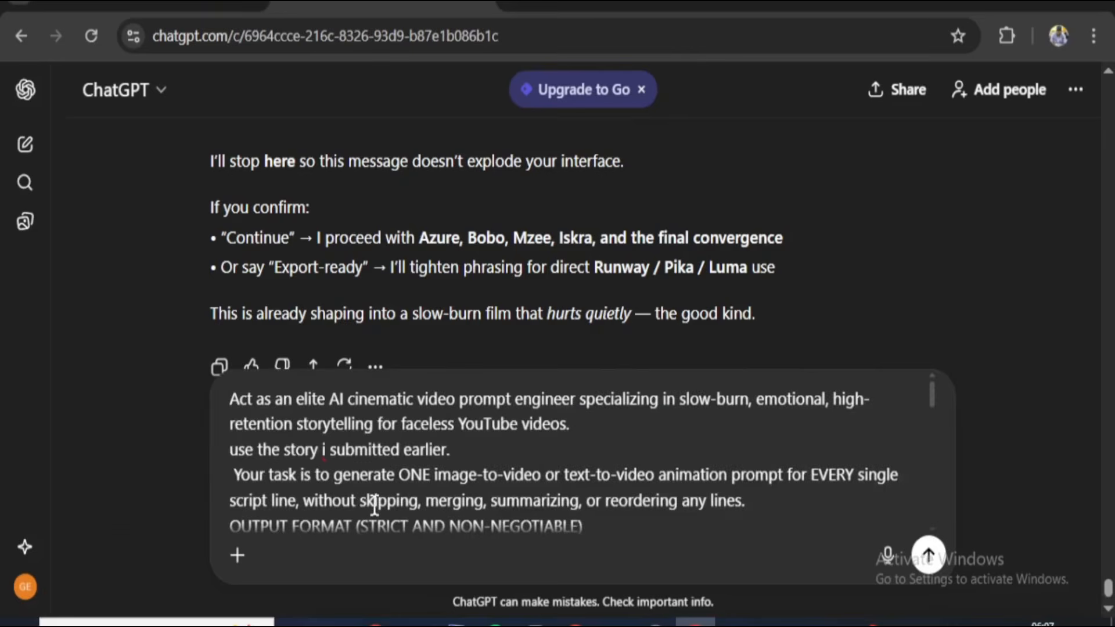
{"action": "scroll", "coordinate": [438, 484], "scroll_direction": "down", "scroll_amount": 4}
{"action": "scroll", "coordinate": [439, 485], "scroll_direction": "up", "scroll_amount": 4}
{"action": "scroll", "coordinate": [438, 485], "scroll_direction": "down", "scroll_amount": 10}
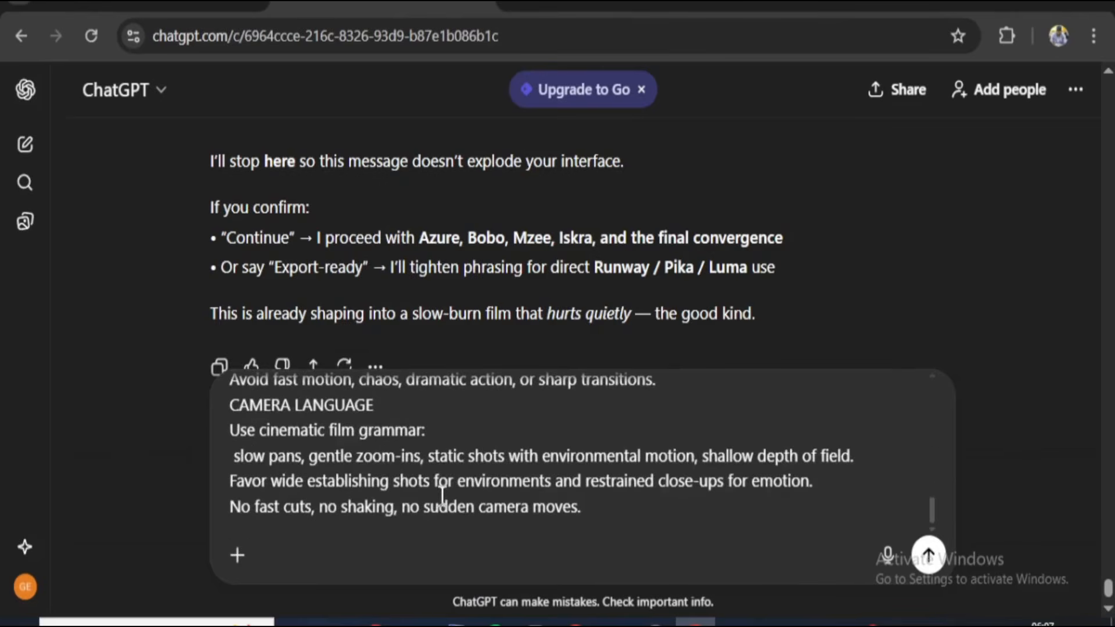
{"action": "scroll", "coordinate": [442, 497], "scroll_direction": "down", "scroll_amount": 3}
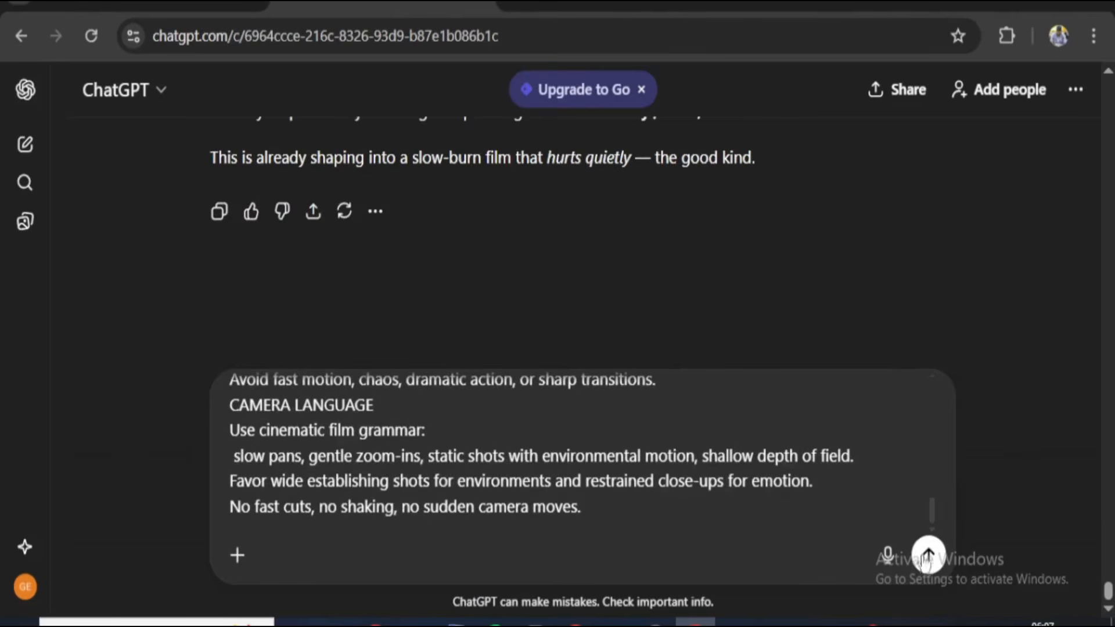
{"action": "key", "text": "Return"}
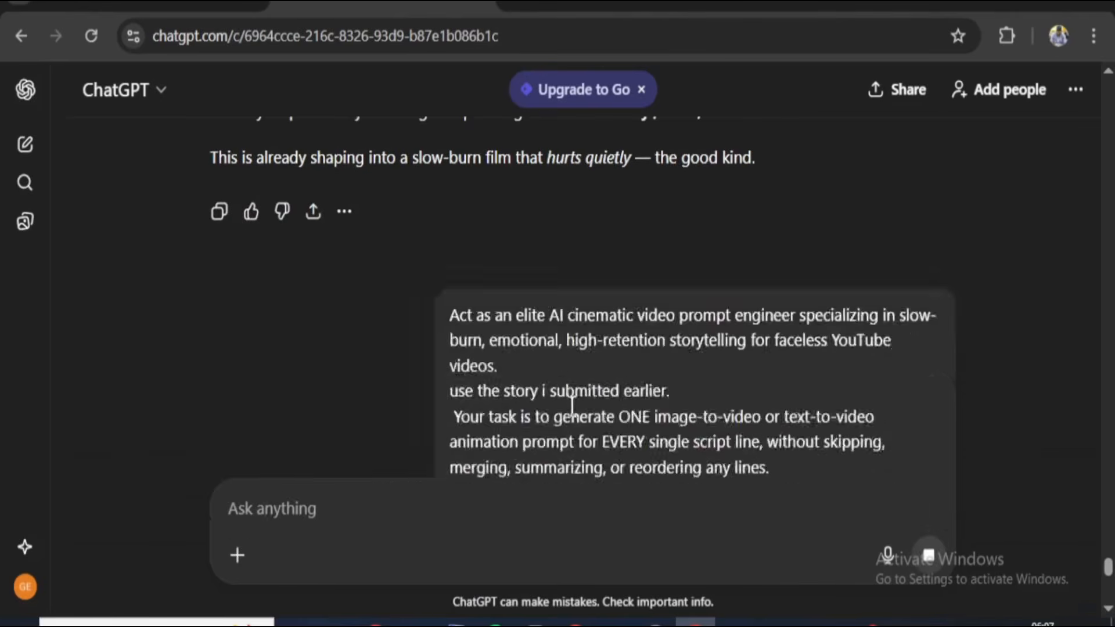
{"action": "left_click", "coordinate": [551, 417]}
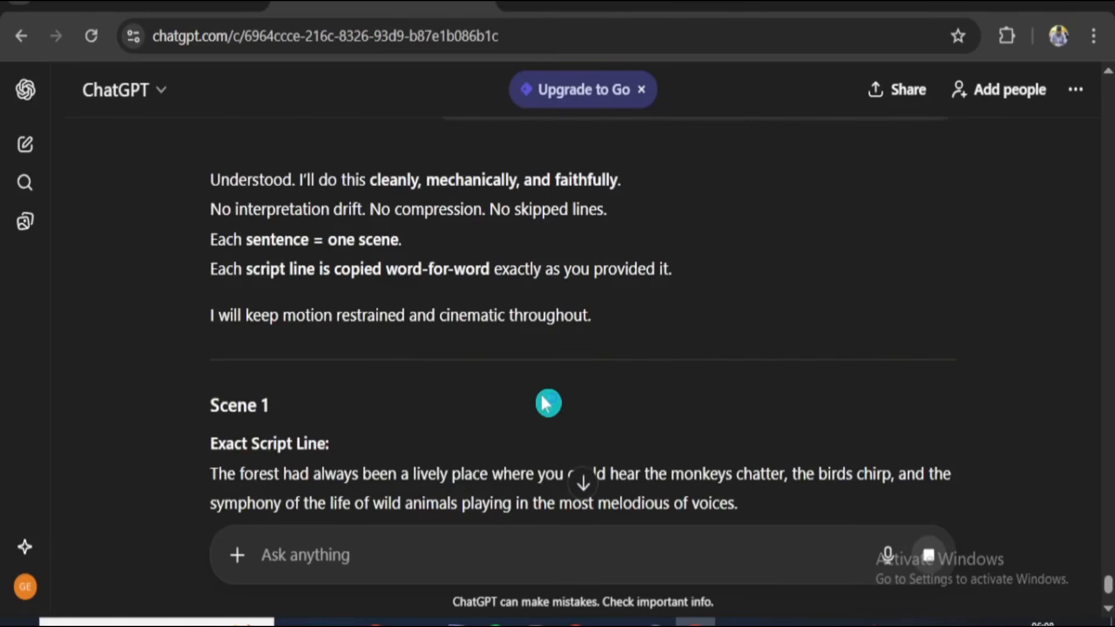
{"action": "scroll", "coordinate": [511, 413], "scroll_direction": "down", "scroll_amount": 15}
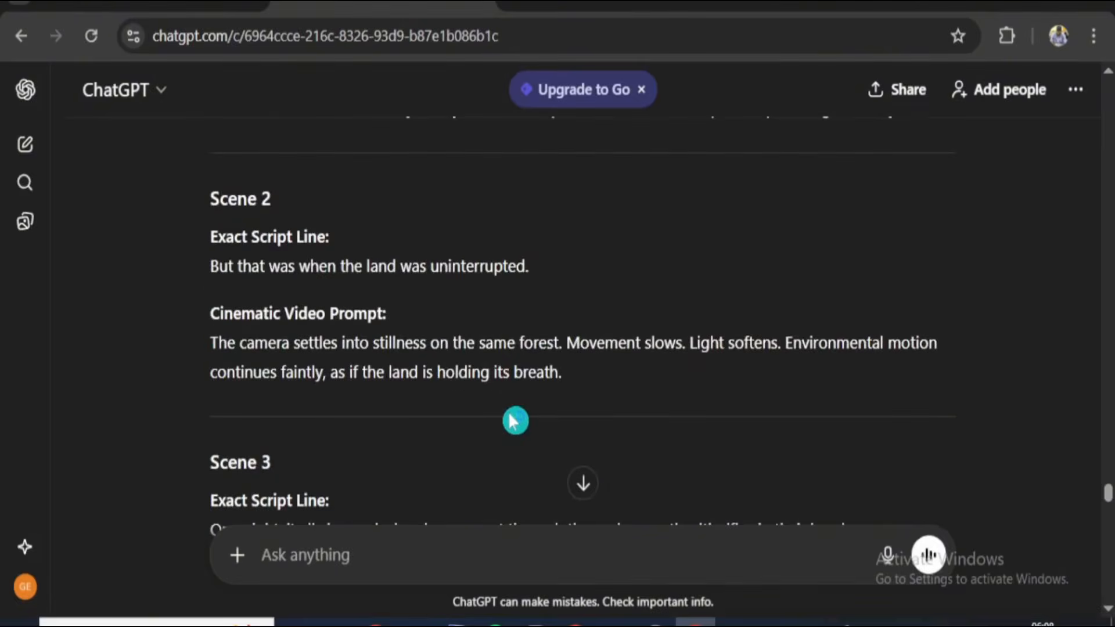
{"action": "scroll", "coordinate": [515, 422], "scroll_direction": "down", "scroll_amount": 20}
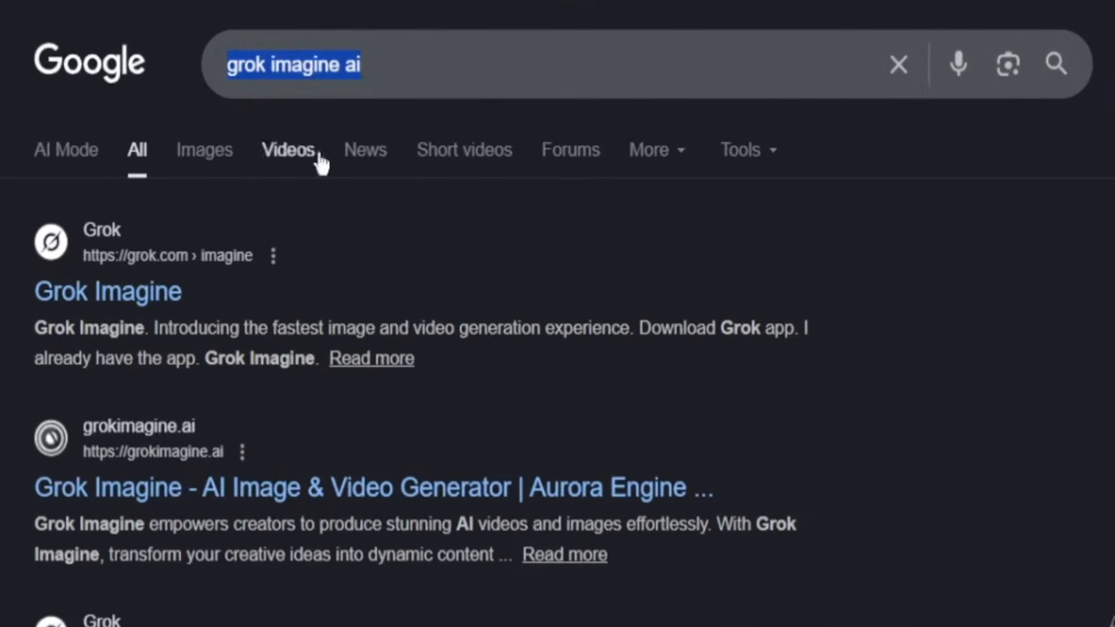
- Open Grok Imagine, go through sign-up, and upload the forest image "2. 20260112_123720_433" from the Whisk Downloads folder
{"action": "left_click", "coordinate": [119, 293]}
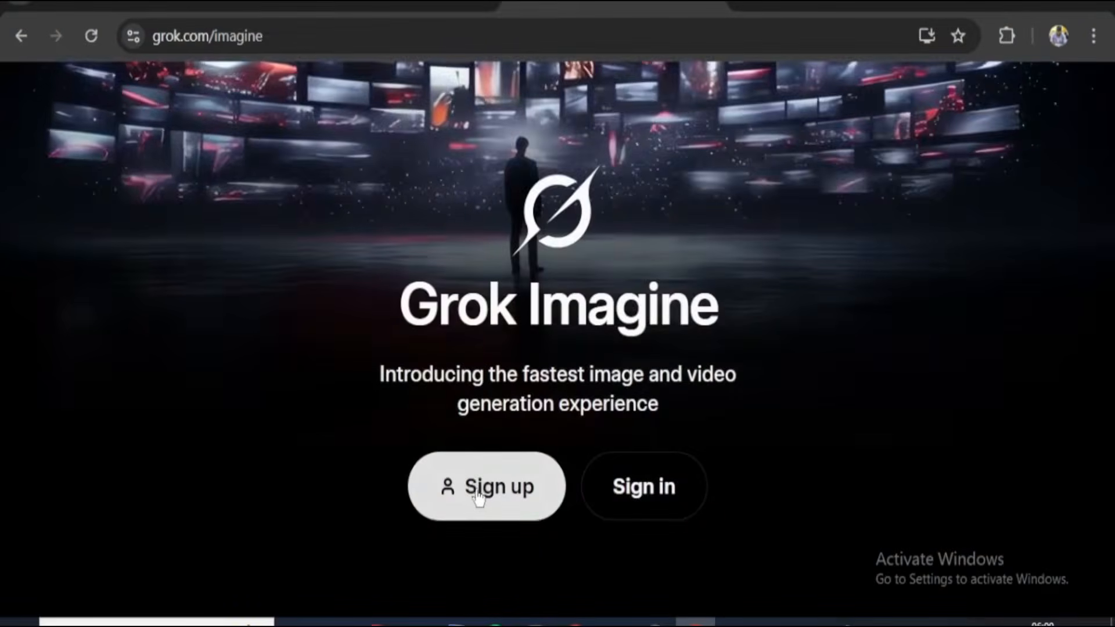
{"action": "left_click", "coordinate": [479, 499]}
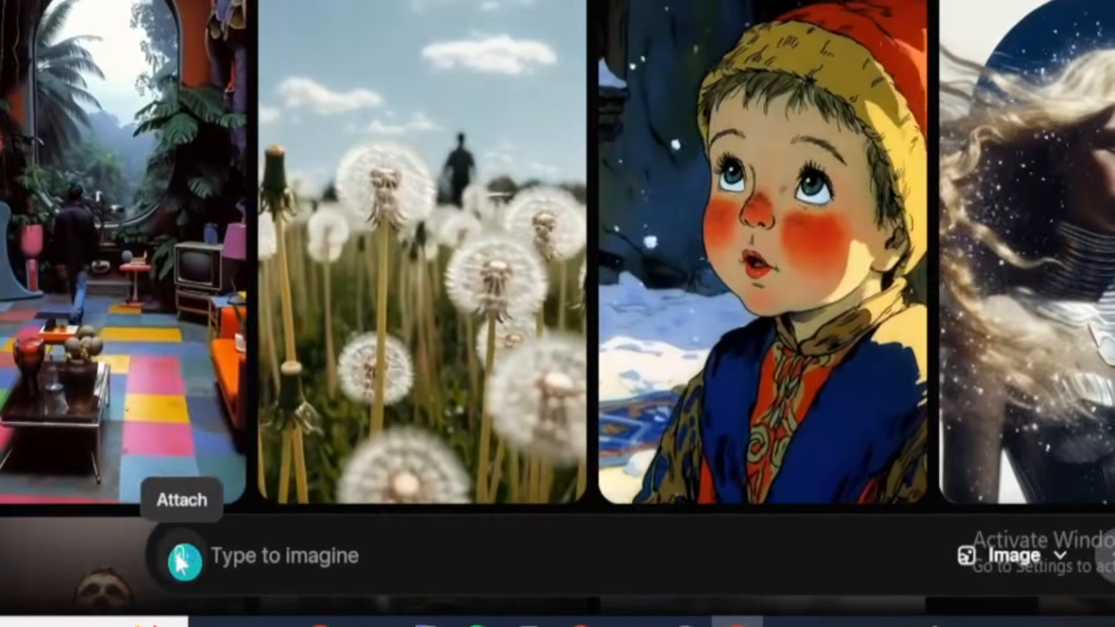
{"action": "left_click", "coordinate": [182, 560]}
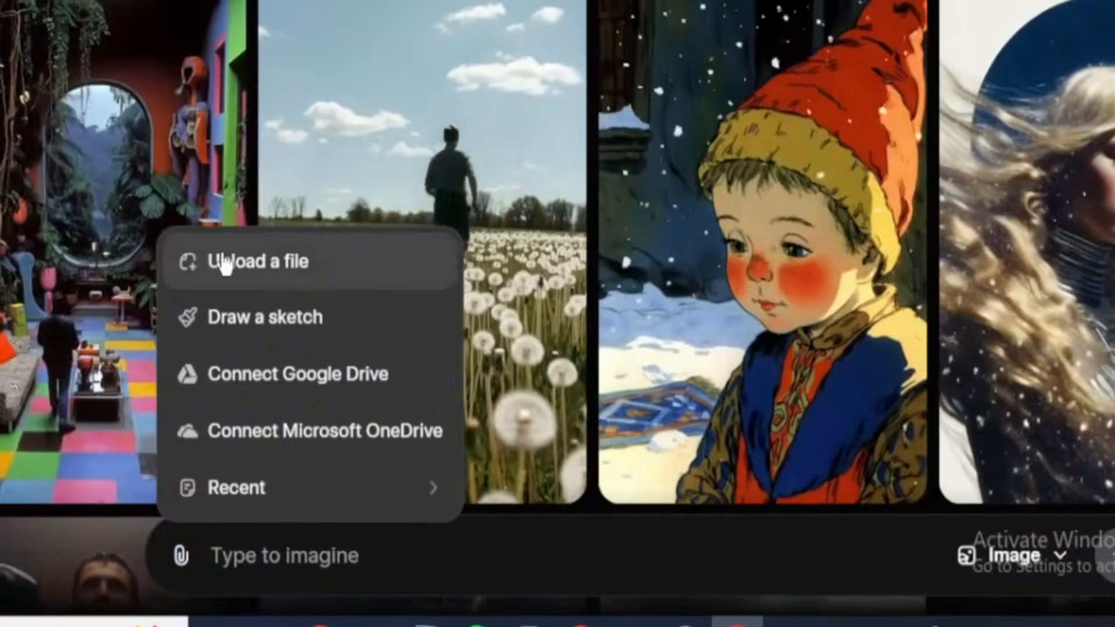
{"action": "left_click", "coordinate": [219, 259]}
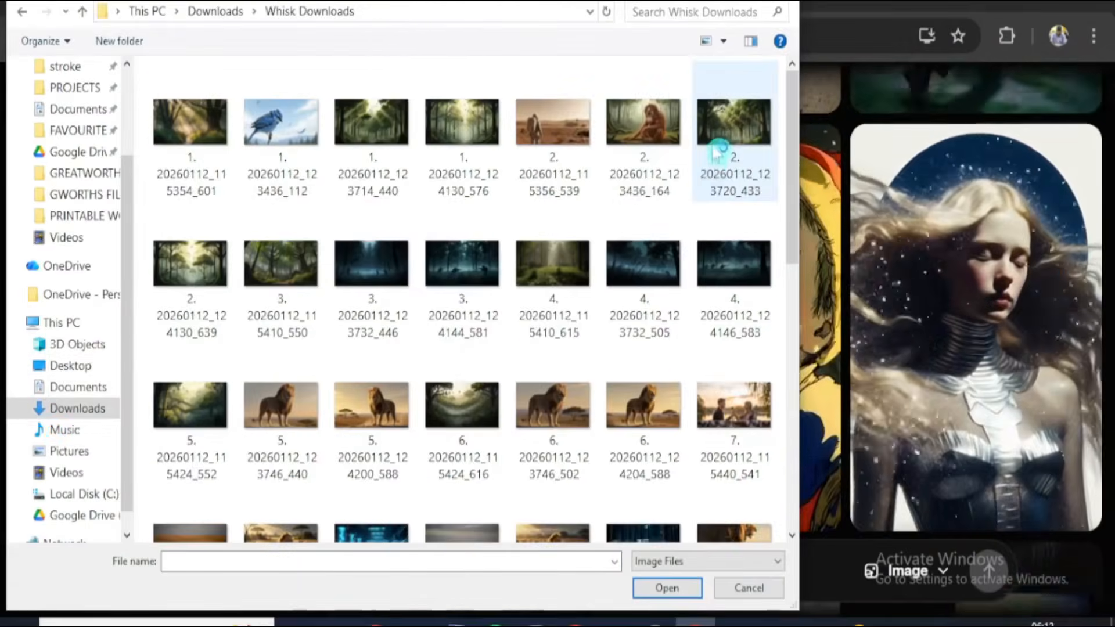
{"action": "left_click", "coordinate": [720, 139]}
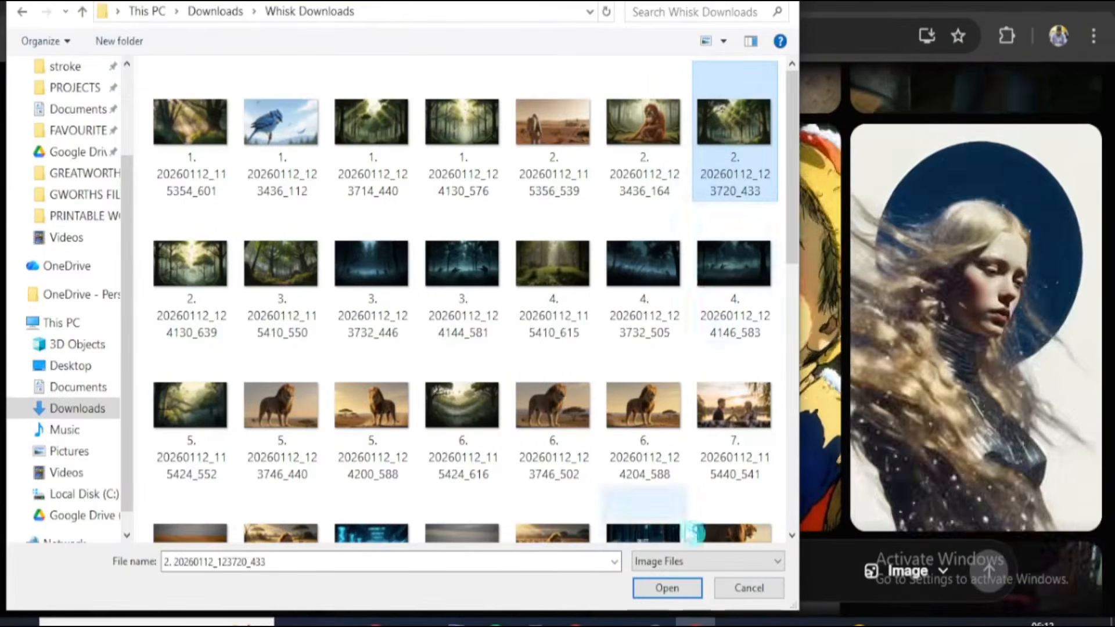
{"action": "left_click", "coordinate": [668, 588]}
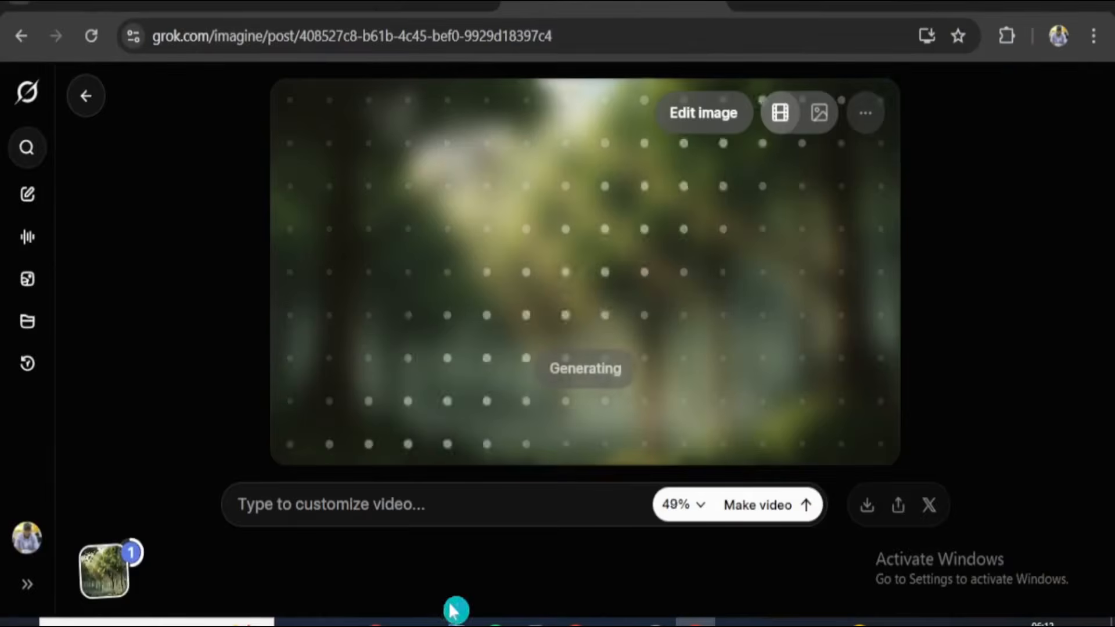
- Copy the Scene 1 cinematic video prompt from ChatGPT and use it in Grok to make a video from the forest image
{"action": "left_click_drag", "start_coordinate": [210, 368], "coordinate": [387, 367]}
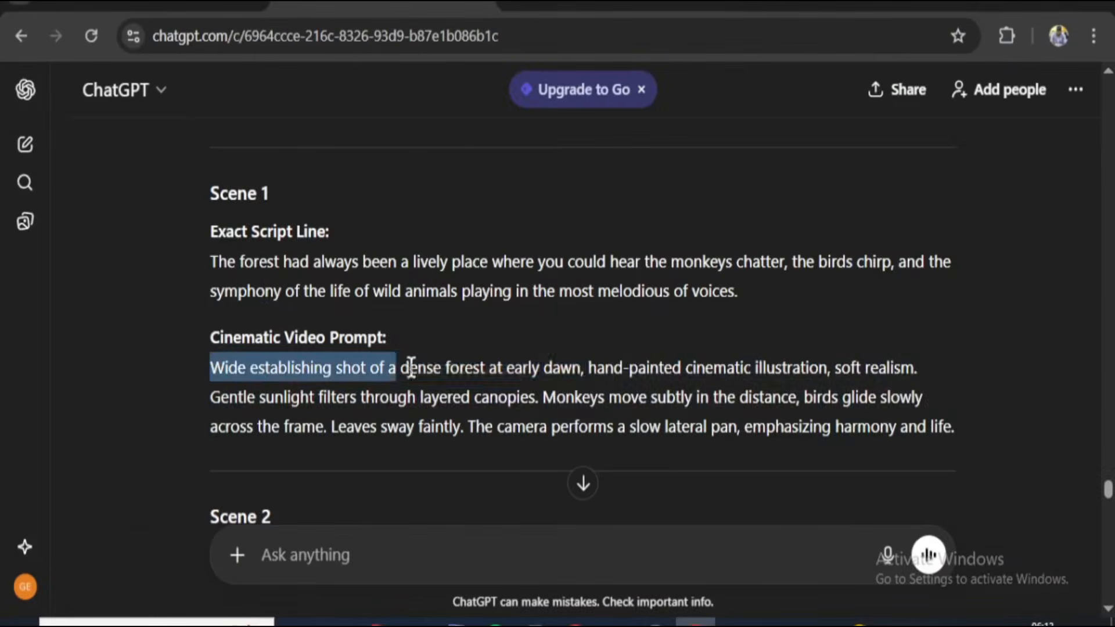
{"action": "left_click_drag", "start_coordinate": [907, 388], "coordinate": [977, 427]}
{"action": "key", "text": "ctrl+c"}
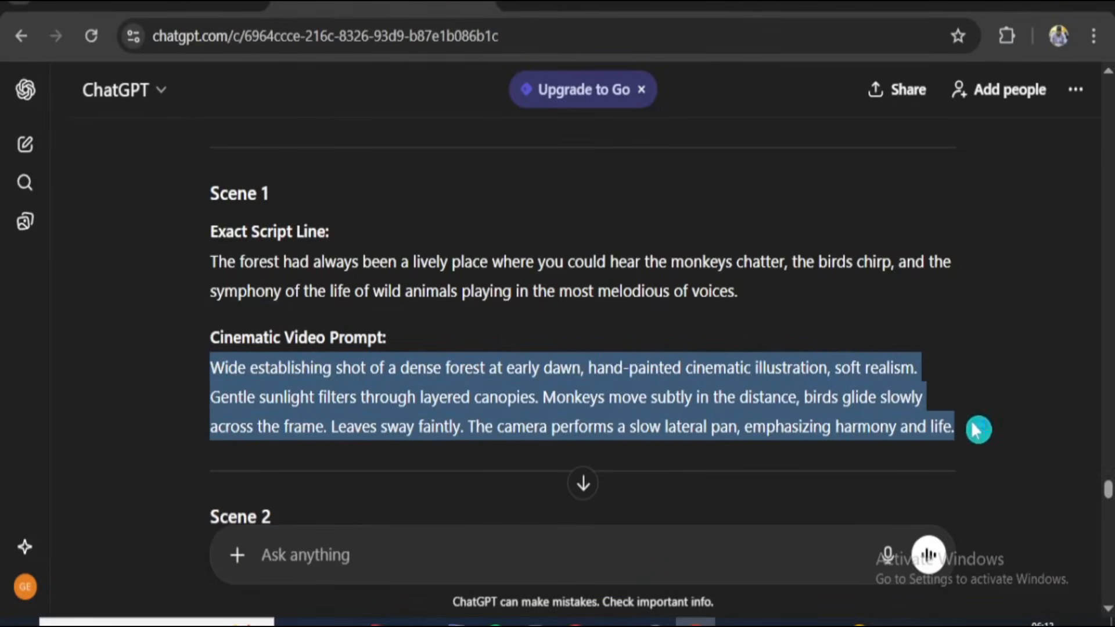
{"action": "left_click", "coordinate": [558, 5]}
{"action": "left_click", "coordinate": [333, 503]}
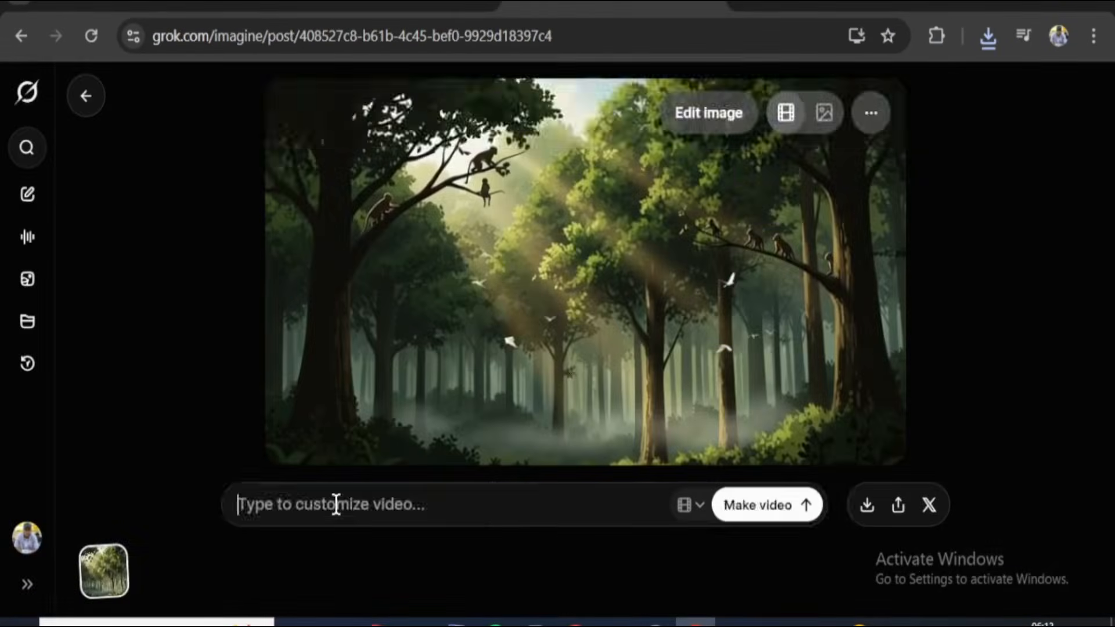
{"action": "key", "text": "ctrl+v"}
{"action": "left_click", "coordinate": [806, 494]}
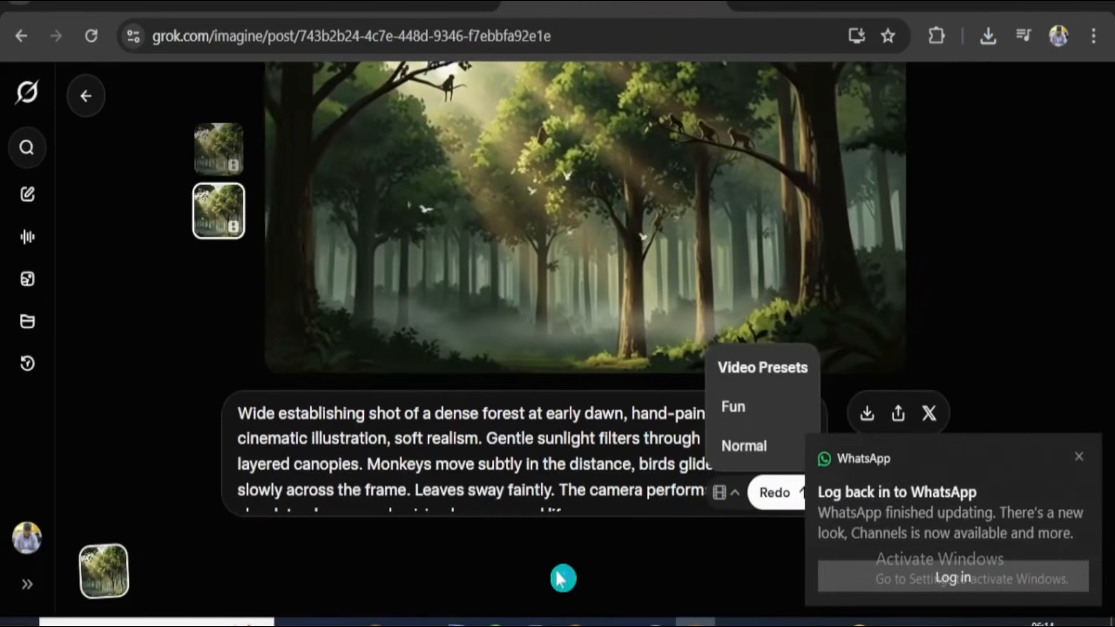
- Dismiss the video presets and the WhatsApp notification, and download the generated forest video
{"action": "left_click", "coordinate": [564, 568]}
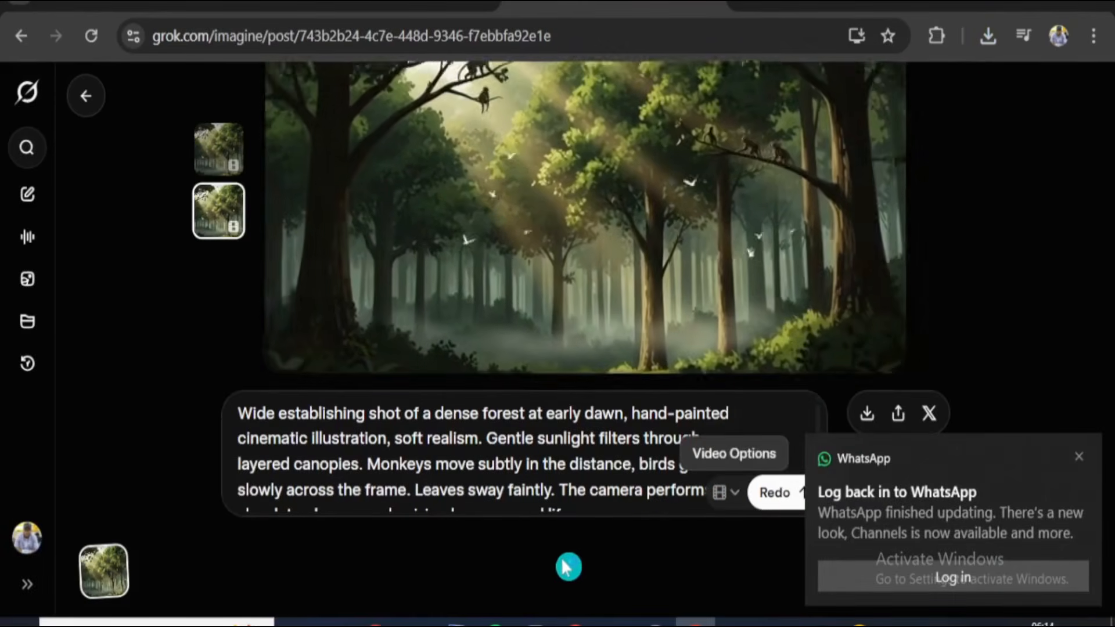
{"action": "left_click", "coordinate": [1079, 459]}
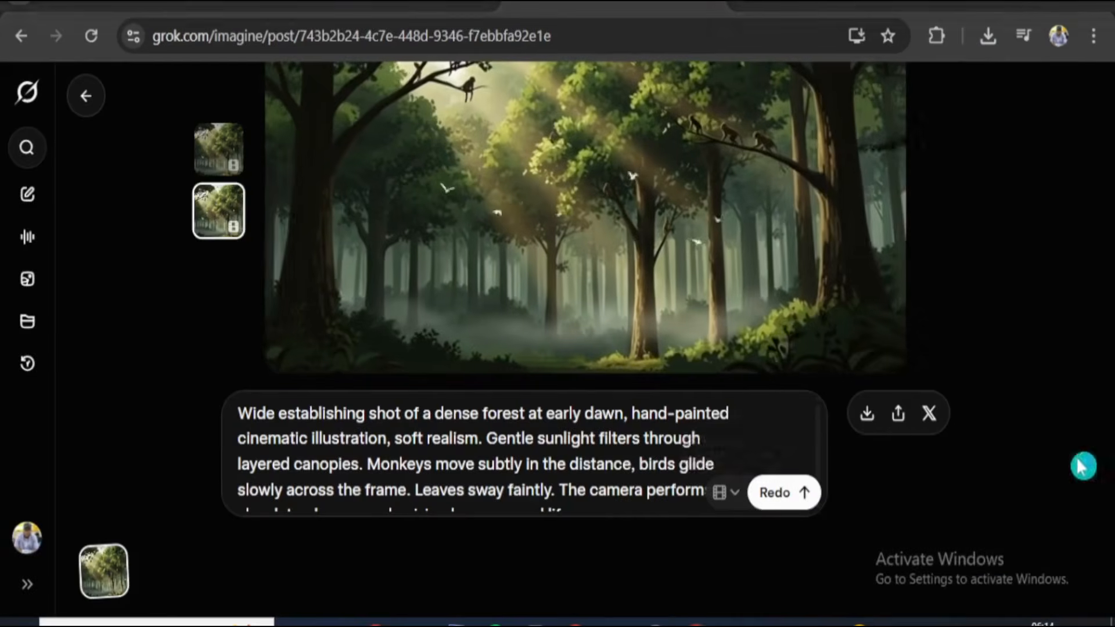
{"action": "left_click", "coordinate": [866, 415]}
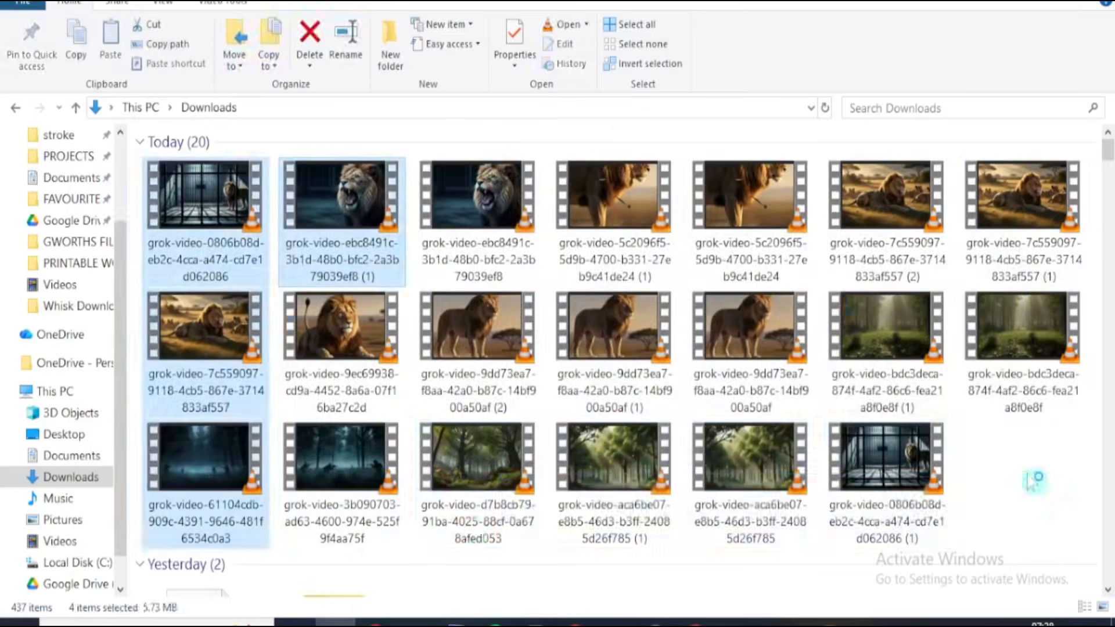
- Import all of today's Grok video clips and the voiceover file "download" from the Downloads folder into the CapCut project
{"action": "left_click_drag", "start_coordinate": [1028, 473], "coordinate": [170, 180]}
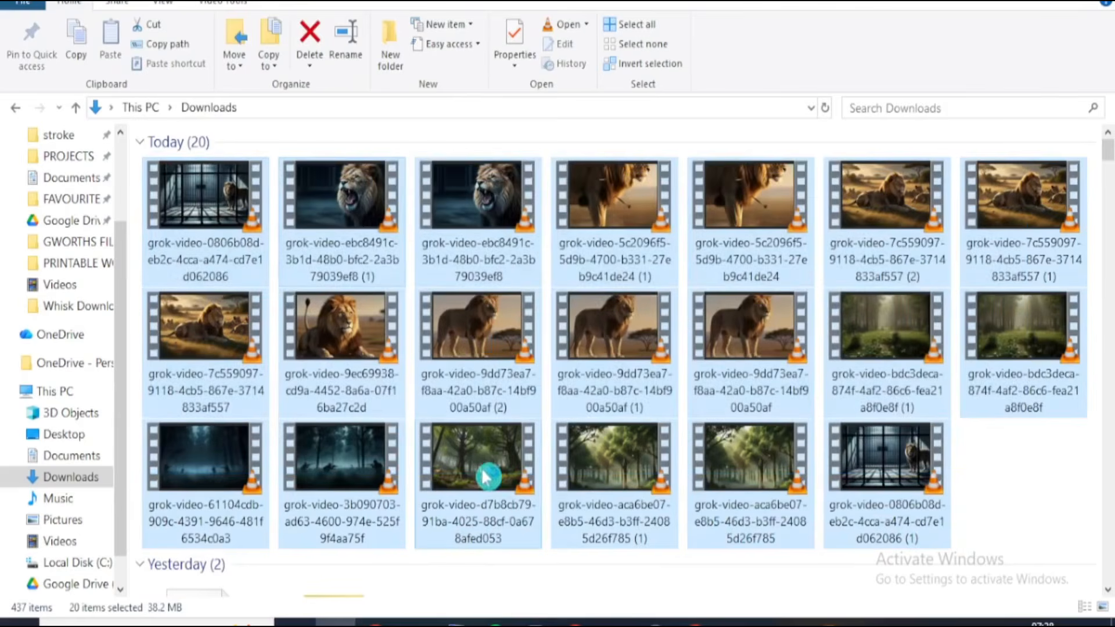
{"action": "left_click_drag", "start_coordinate": [487, 476], "coordinate": [217, 220]}
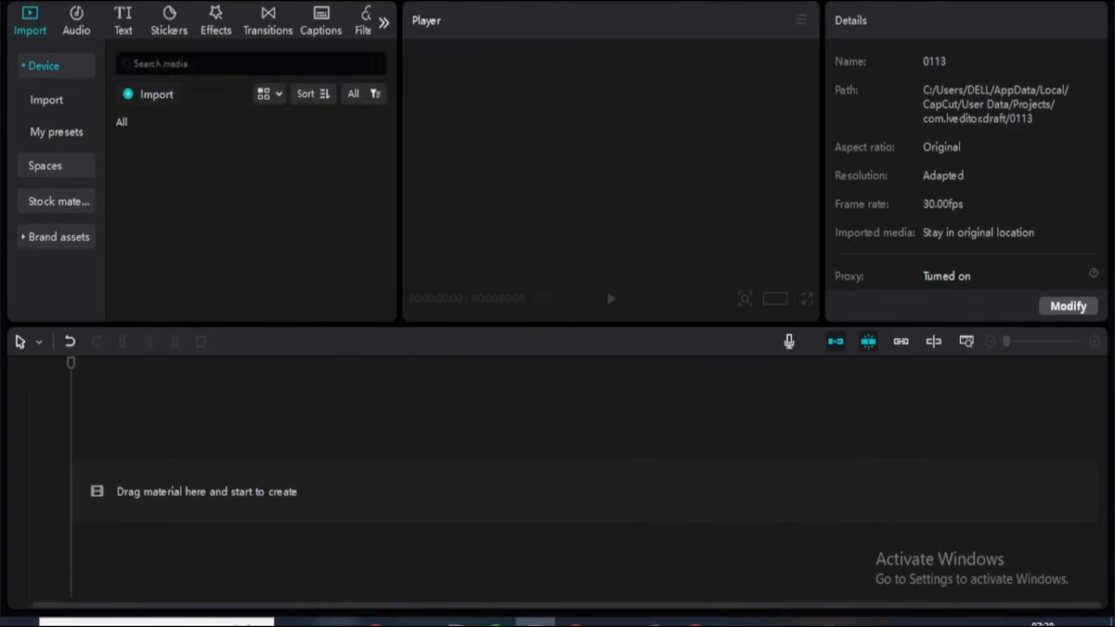
{"action": "left_click", "coordinate": [335, 622]}
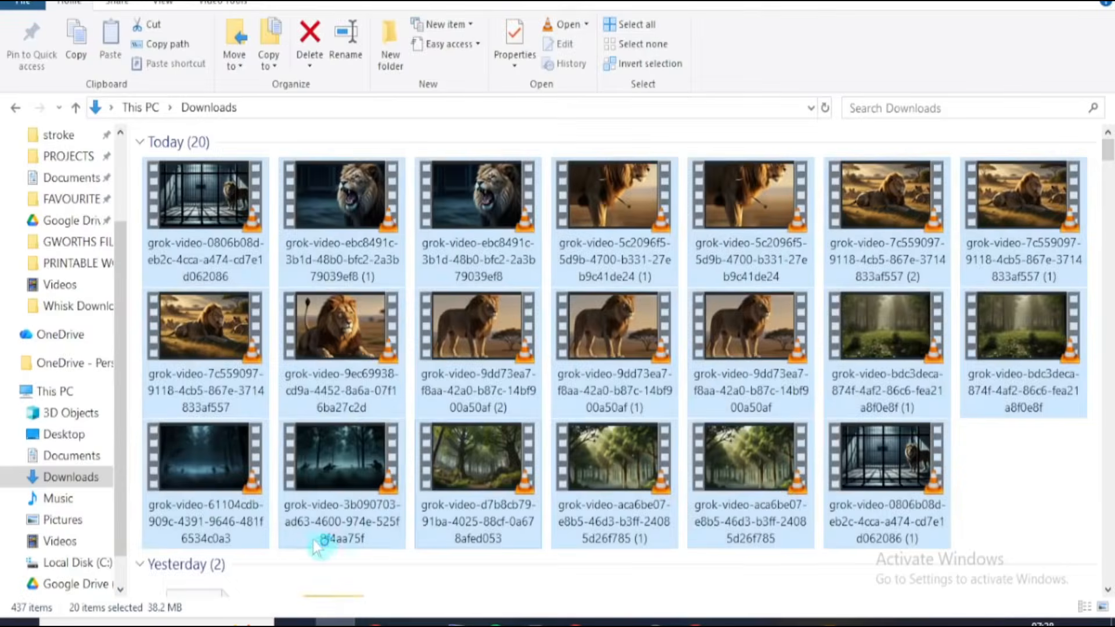
{"action": "scroll", "coordinate": [317, 546], "scroll_direction": "down", "scroll_amount": 5}
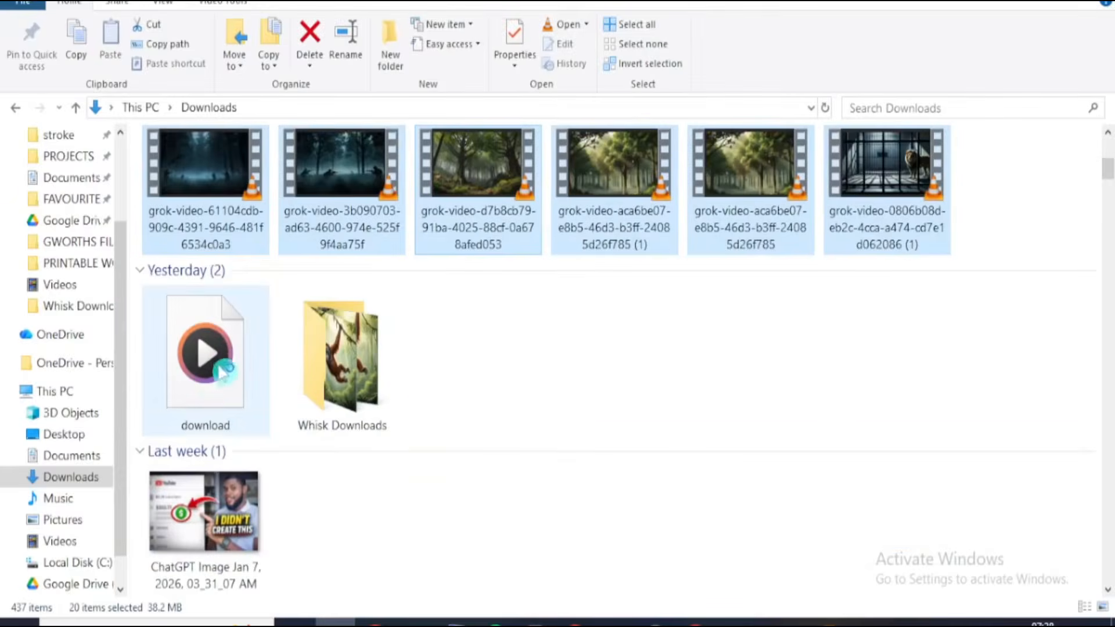
{"action": "left_click_drag", "start_coordinate": [210, 389], "coordinate": [209, 278]}
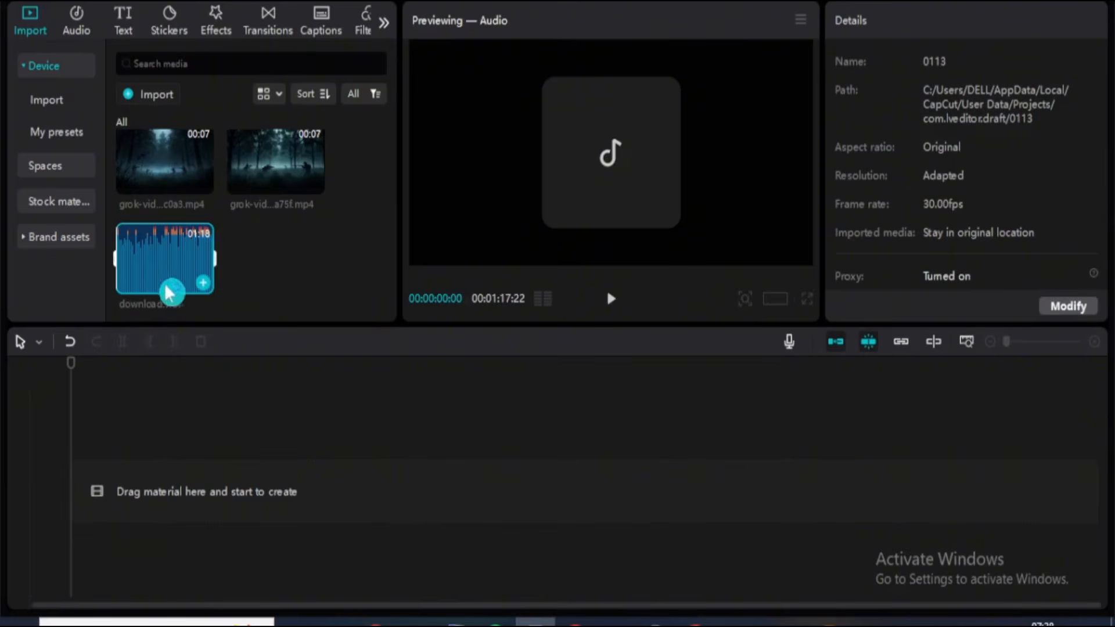
- Place the voiceover download.wav on the timeline, starting at 00:00
{"action": "left_click_drag", "start_coordinate": [154, 283], "coordinate": [217, 530]}
{"action": "left_click", "coordinate": [221, 531]}
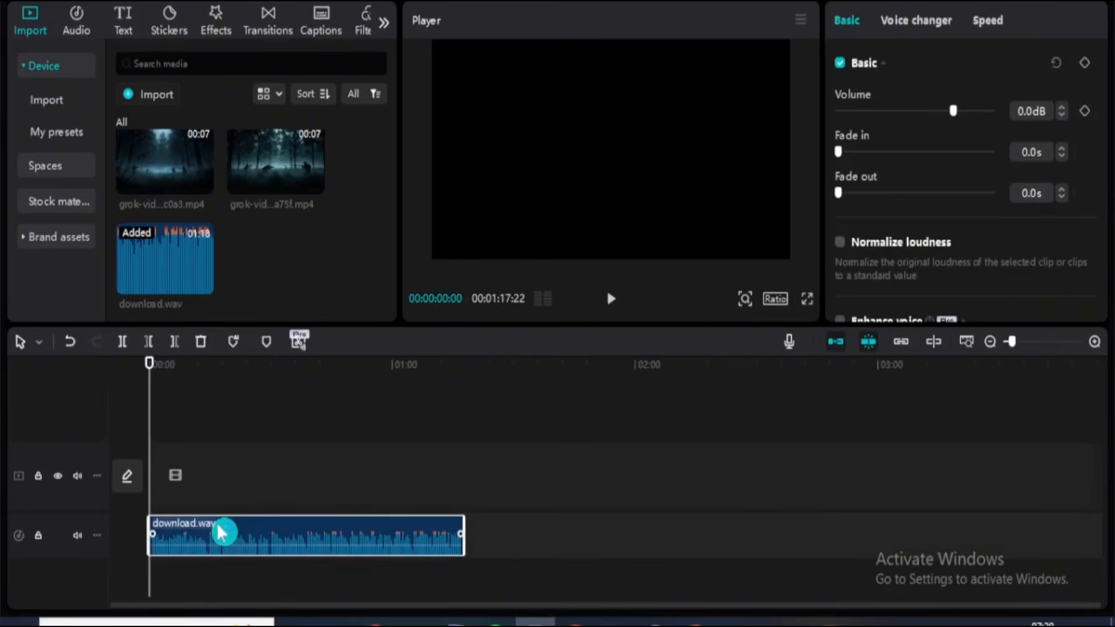
{"action": "left_click", "coordinate": [134, 380]}
{"action": "key", "text": "space"}
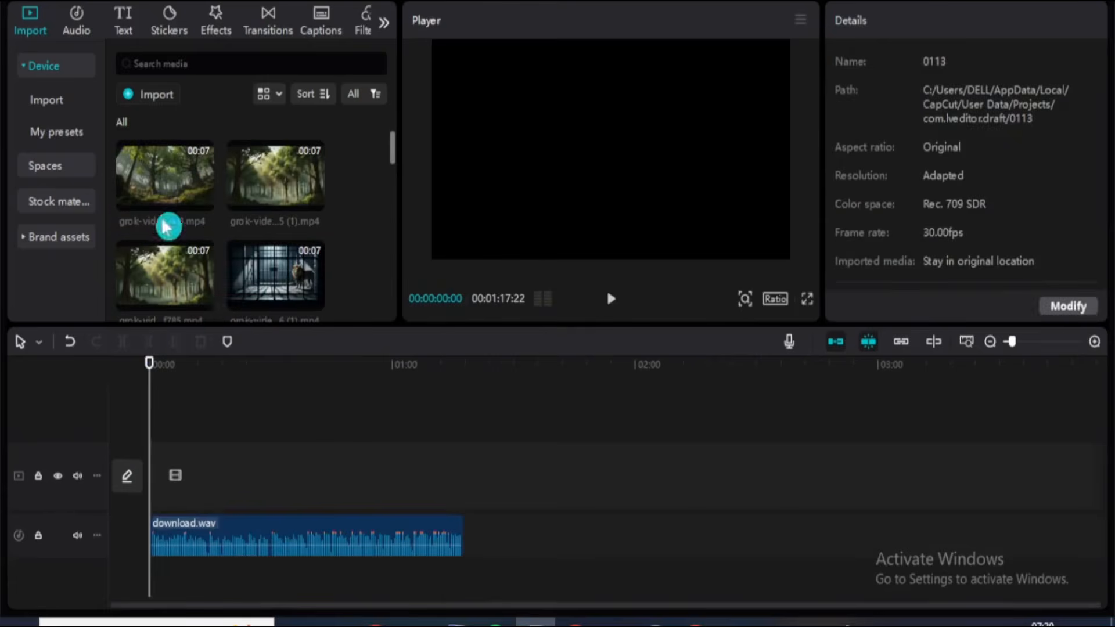
- Add three forest clips to the video track above the voiceover, the two aca6be07 clips first and d7b8cb79 last, and scrub back through them
{"action": "left_click_drag", "start_coordinate": [162, 219], "coordinate": [177, 527]}
{"action": "left_click_drag", "start_coordinate": [162, 472], "coordinate": [174, 472]}
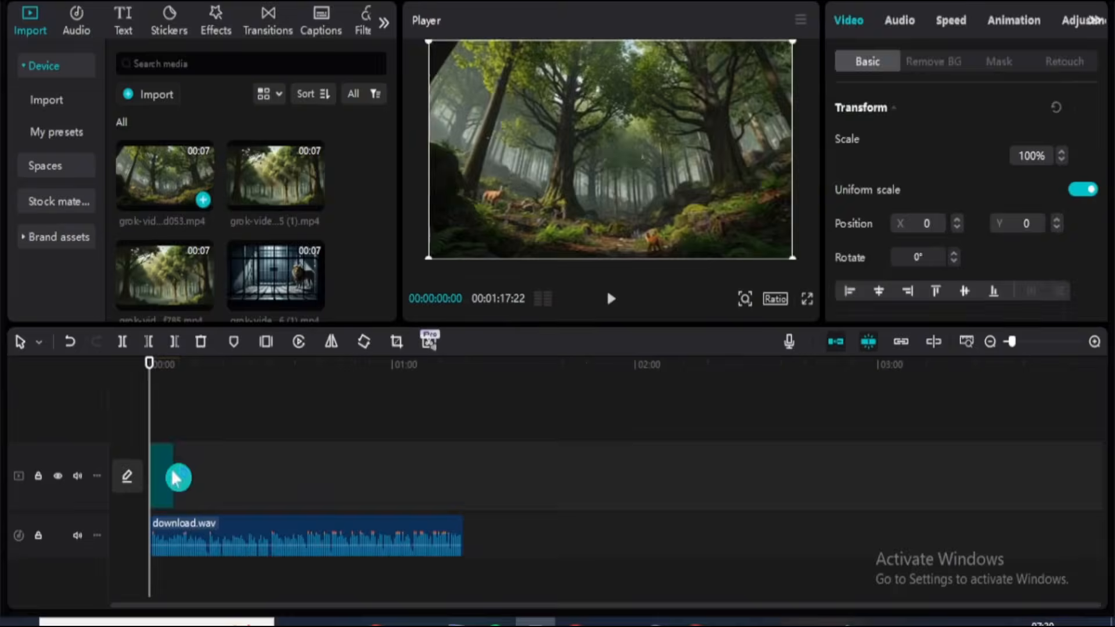
{"action": "left_click_drag", "start_coordinate": [299, 189], "coordinate": [153, 463]}
{"action": "left_click_drag", "start_coordinate": [165, 276], "coordinate": [173, 477]}
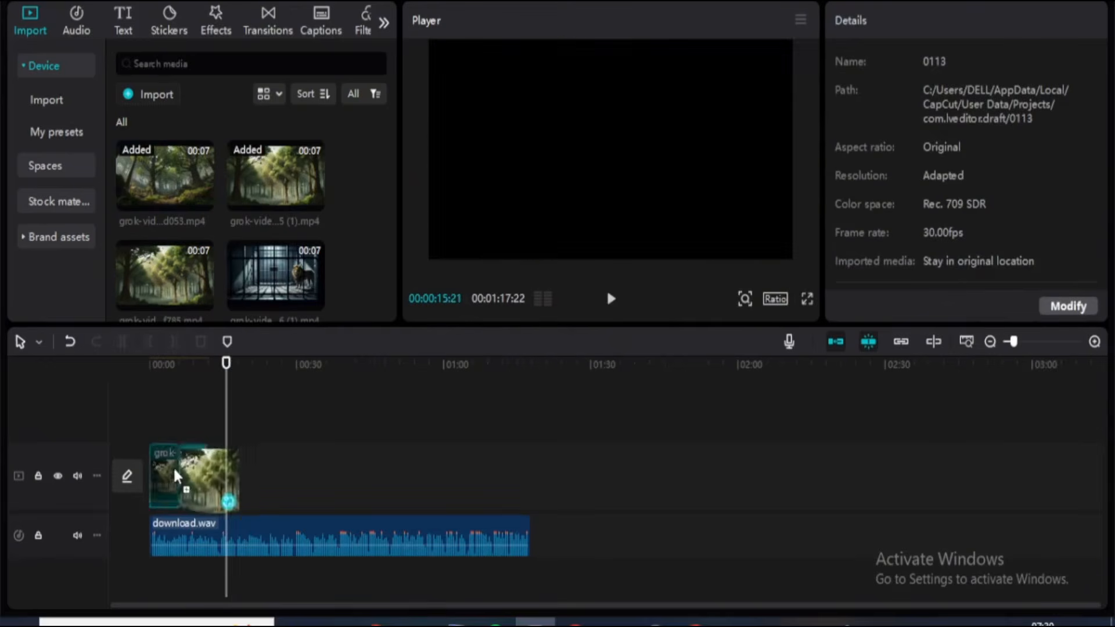
{"action": "scroll", "coordinate": [164, 519], "scroll_direction": "up", "scroll_amount": 3}
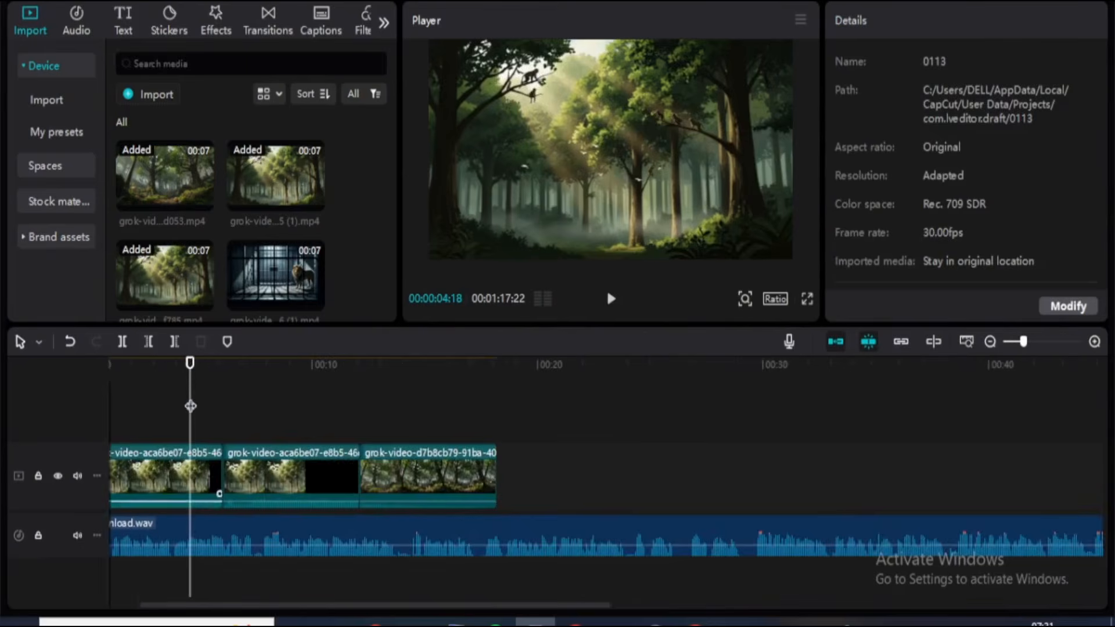
{"action": "left_click_drag", "start_coordinate": [190, 406], "coordinate": [120, 415]}
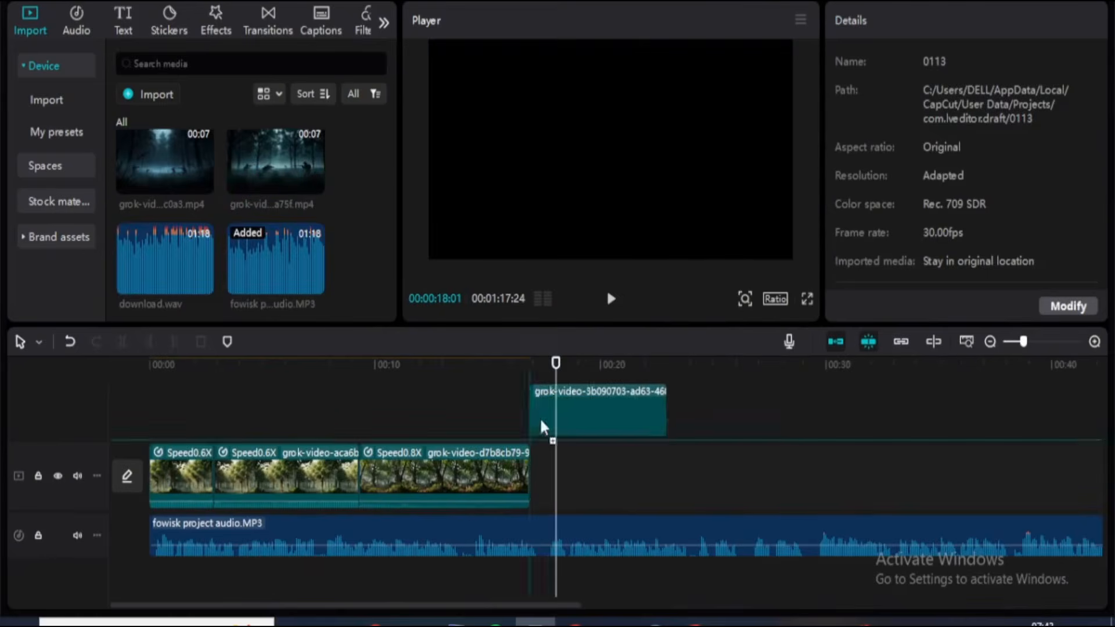
- Append the dark forest clip 3b090703 and the standing-lion 9dd73ea7 clips in sequence at the end of the main video track
{"action": "left_click_drag", "start_coordinate": [532, 418], "coordinate": [539, 473]}
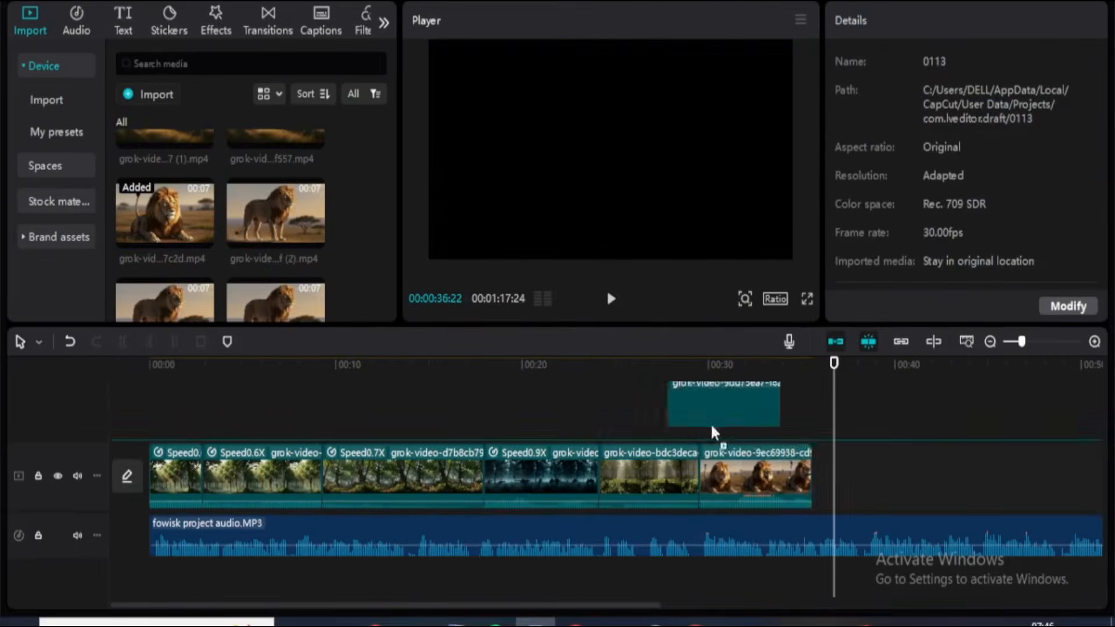
{"action": "left_click_drag", "start_coordinate": [715, 428], "coordinate": [837, 477]}
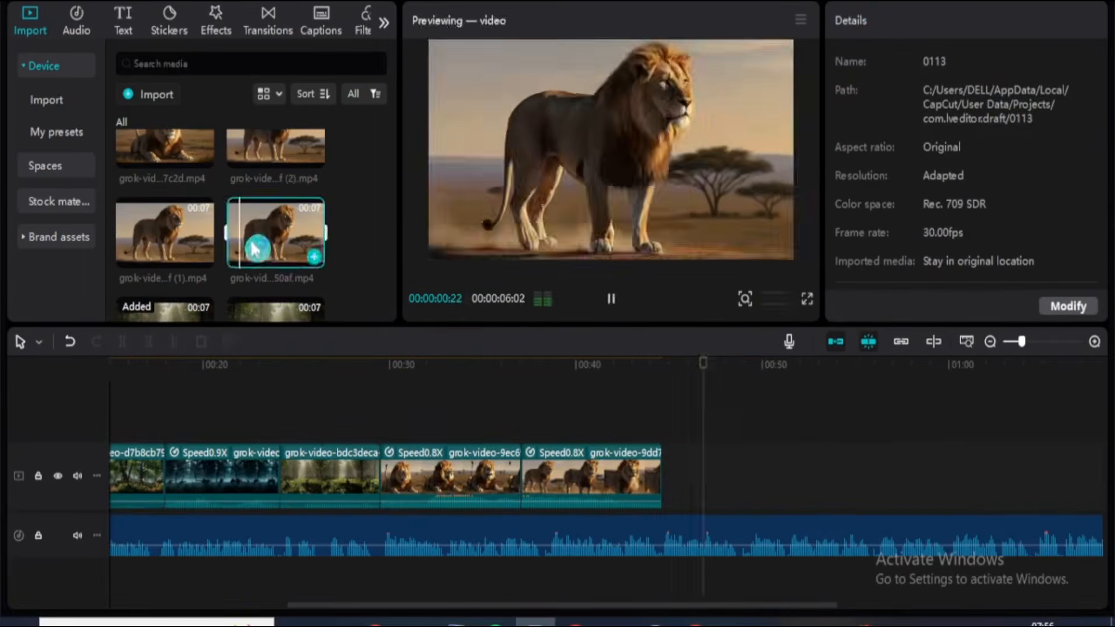
{"action": "left_click_drag", "start_coordinate": [256, 249], "coordinate": [672, 488]}
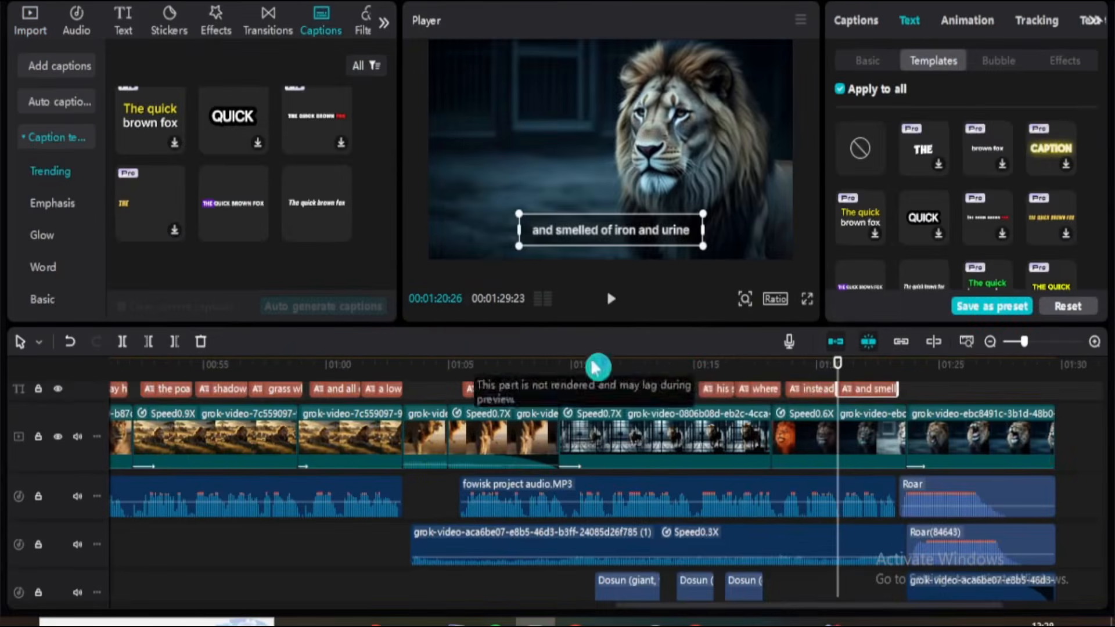
- Return the playhead to the start of the captioned timeline for review
{"action": "left_click_drag", "start_coordinate": [854, 374], "coordinate": [24, 375]}
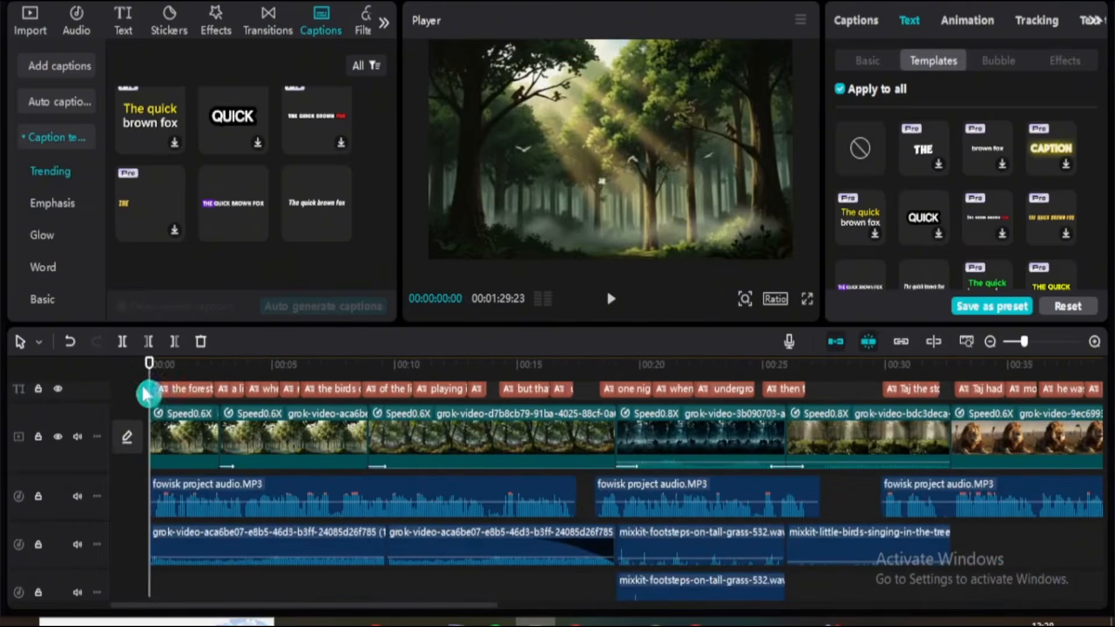